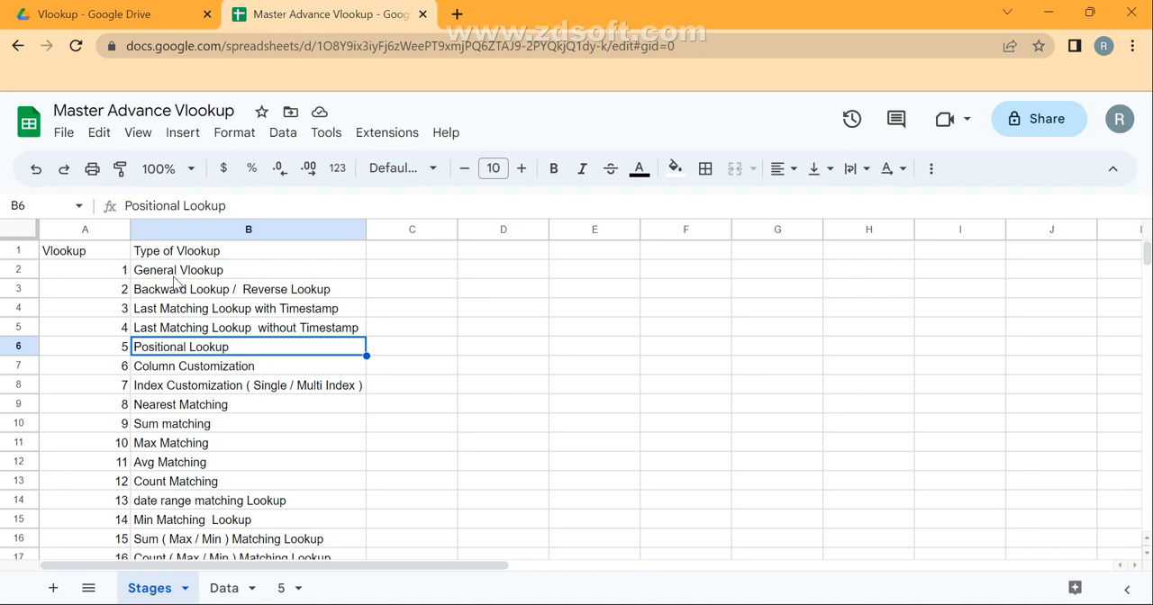
Review the lookup types on the Stages sheet and the first twelve party names on the Data sheet.
key(Up)
key(Up)
key(Up)
key(Up)
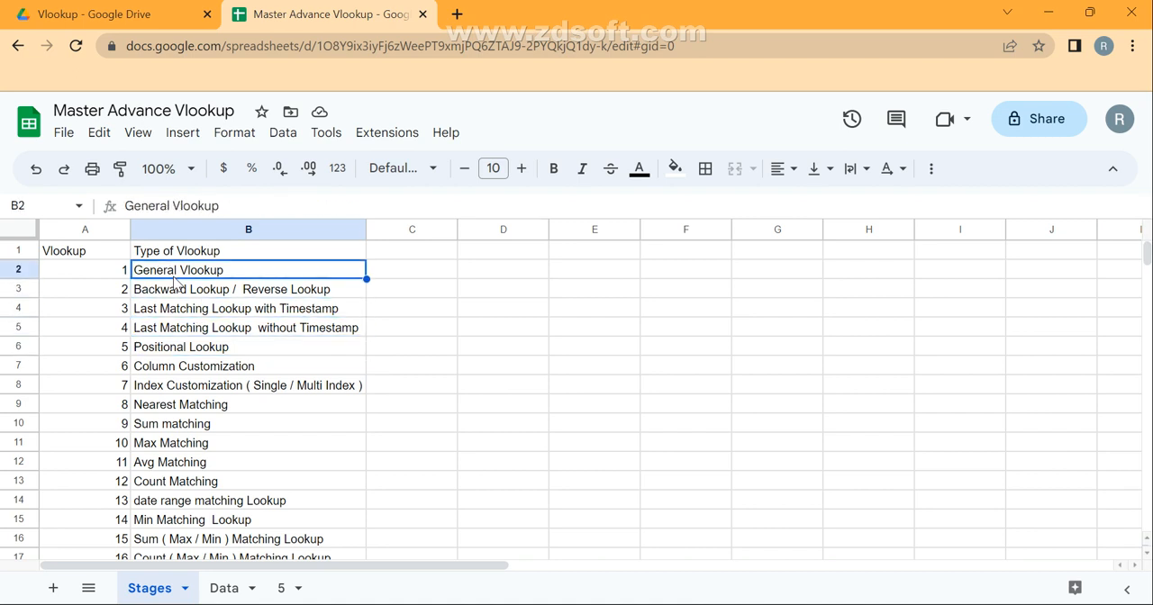
key(shift+Down)
key(Down)
key(Down)
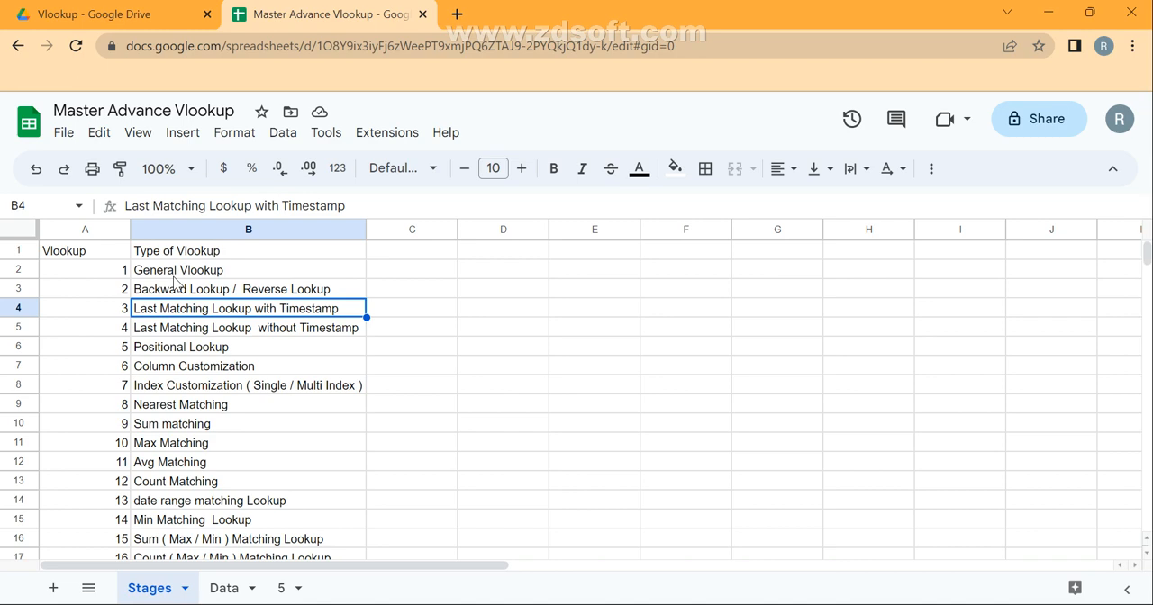
click(224, 596)
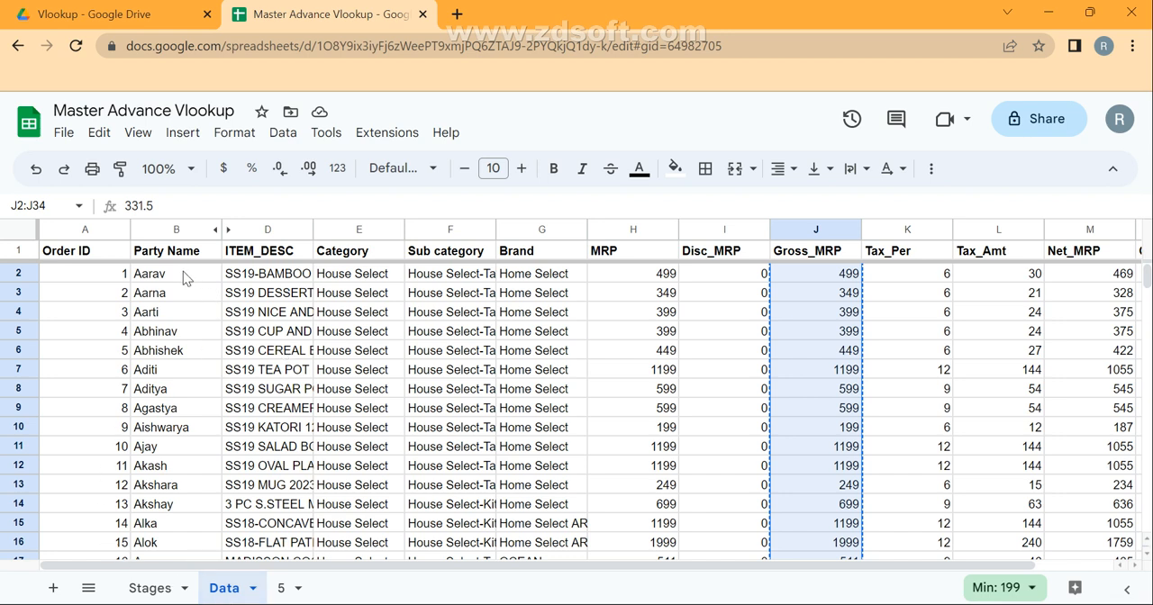
drag(182, 271, 176, 500)
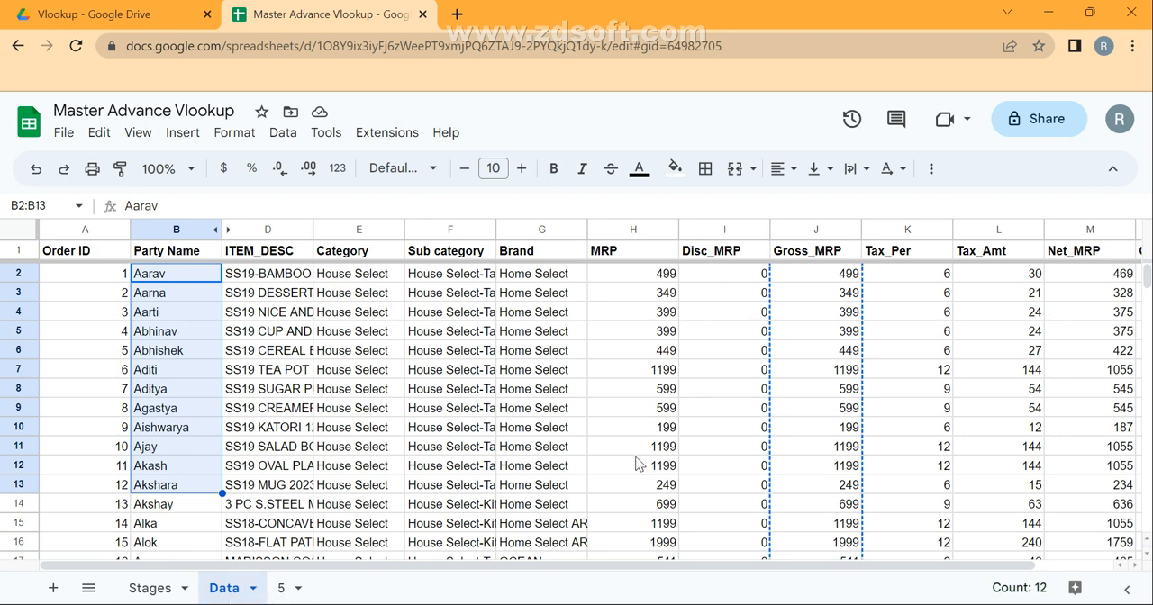
On sheet 5, try the positional values 1, 2 and 3 in A2, one after another.
click(294, 589)
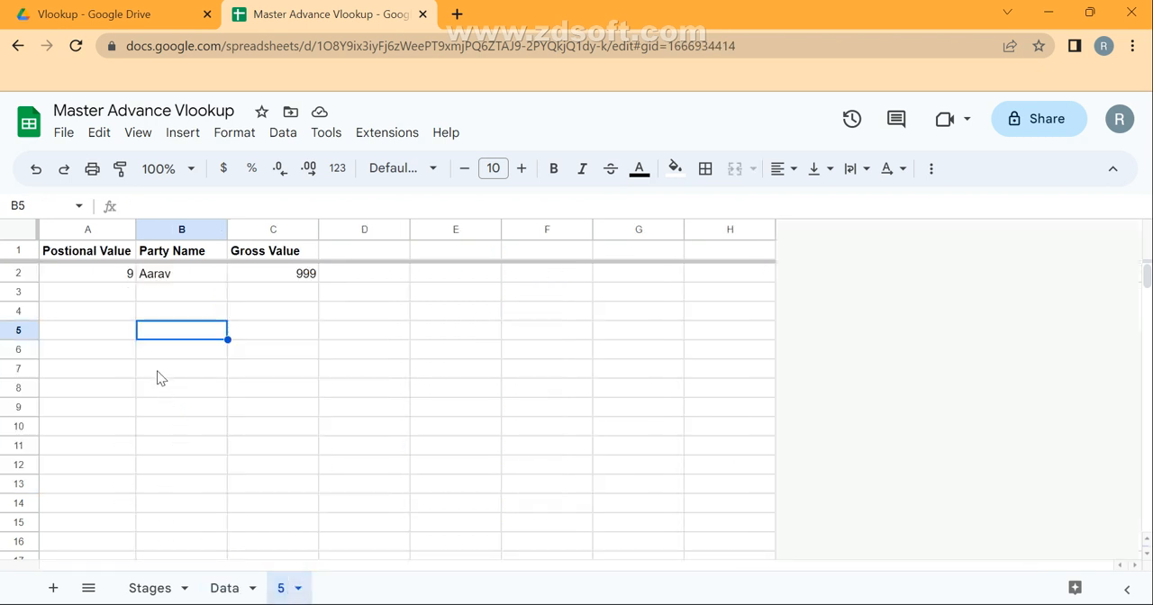
click(100, 282)
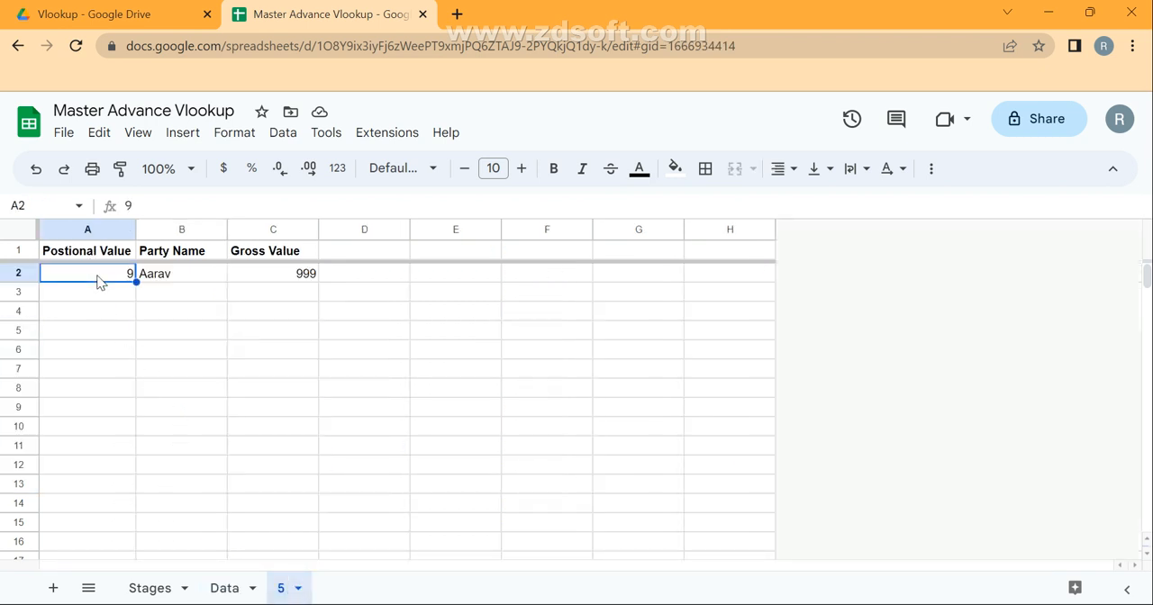
text(1)
key(Return)
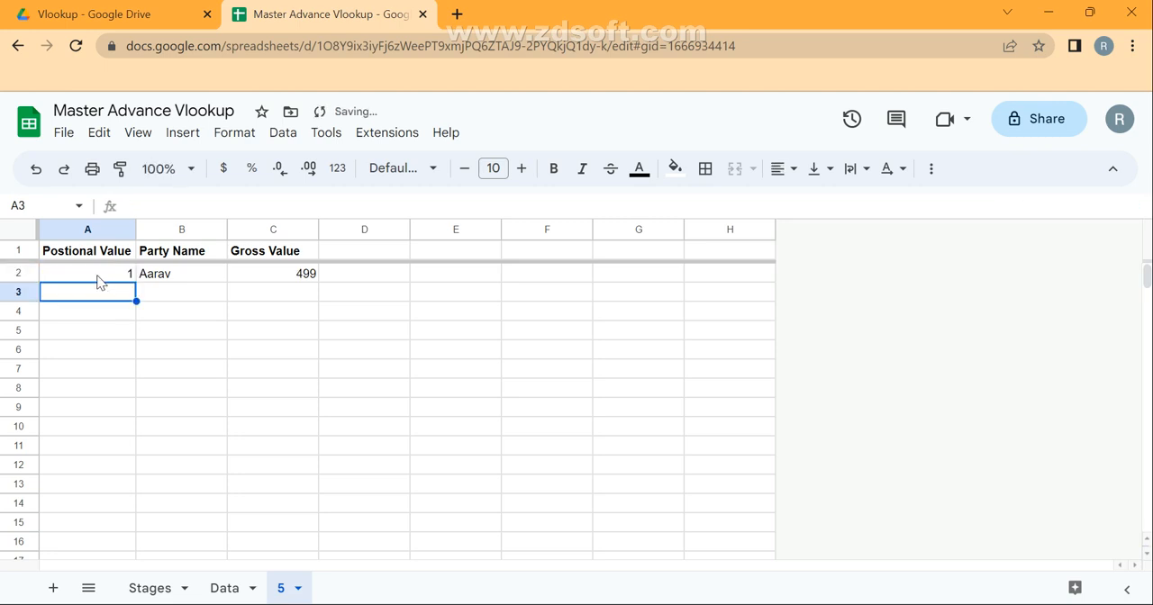
click(99, 278)
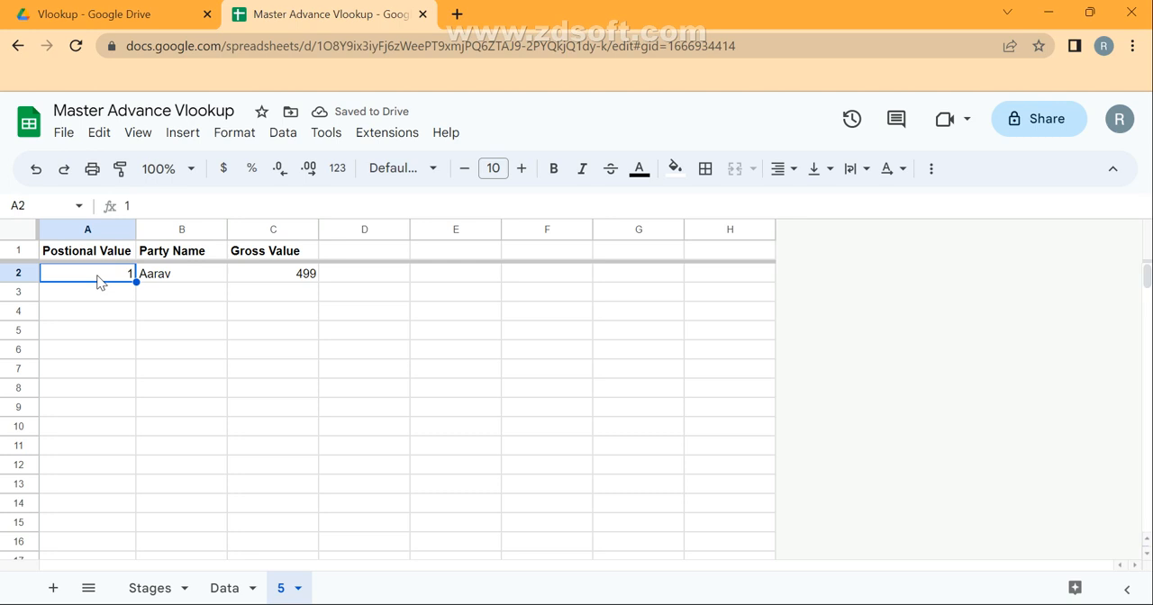
text(2)
key(Return)
click(98, 277)
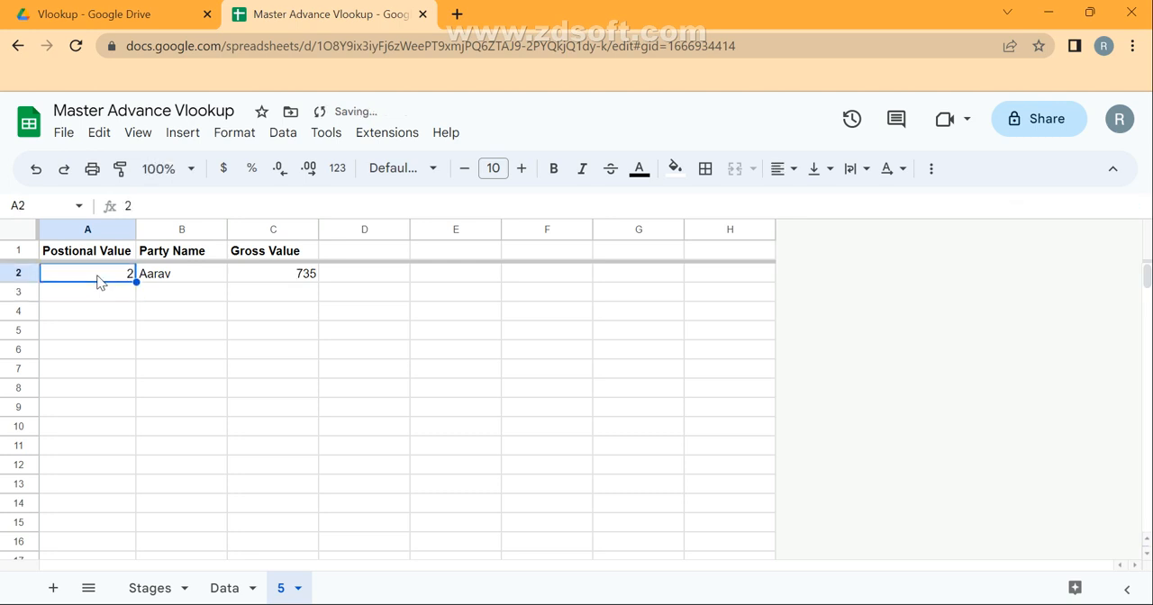
text(3)
key(Return)
click(99, 278)
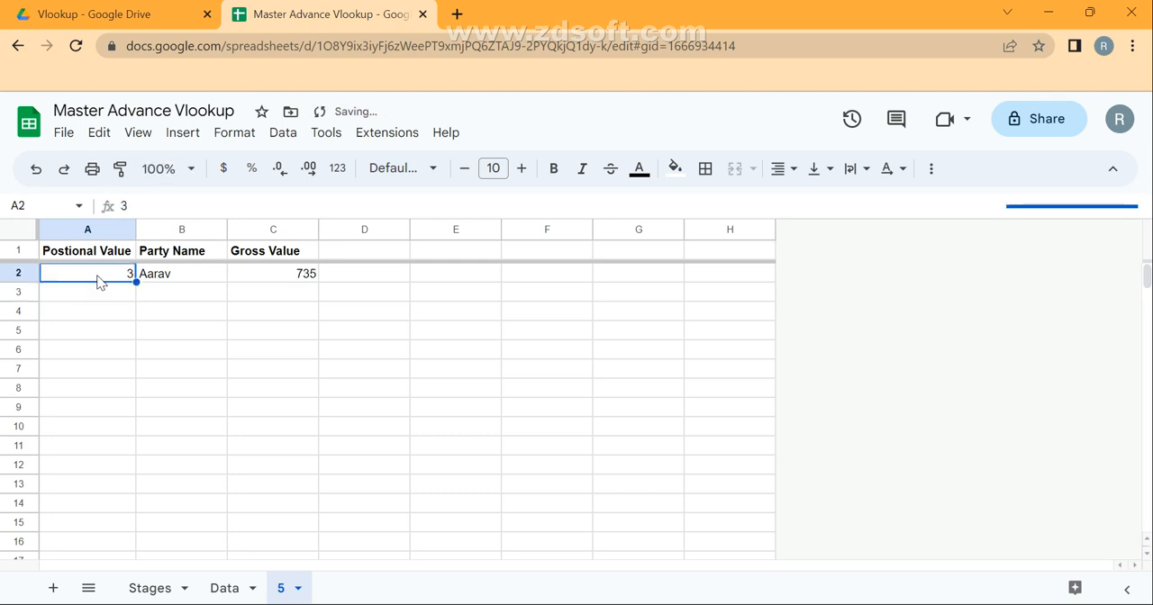
Choose the fourth name in the Party Name dropdown in B2.
key(Right)
key(Return)
key(Down)
key(Down)
key(Down)
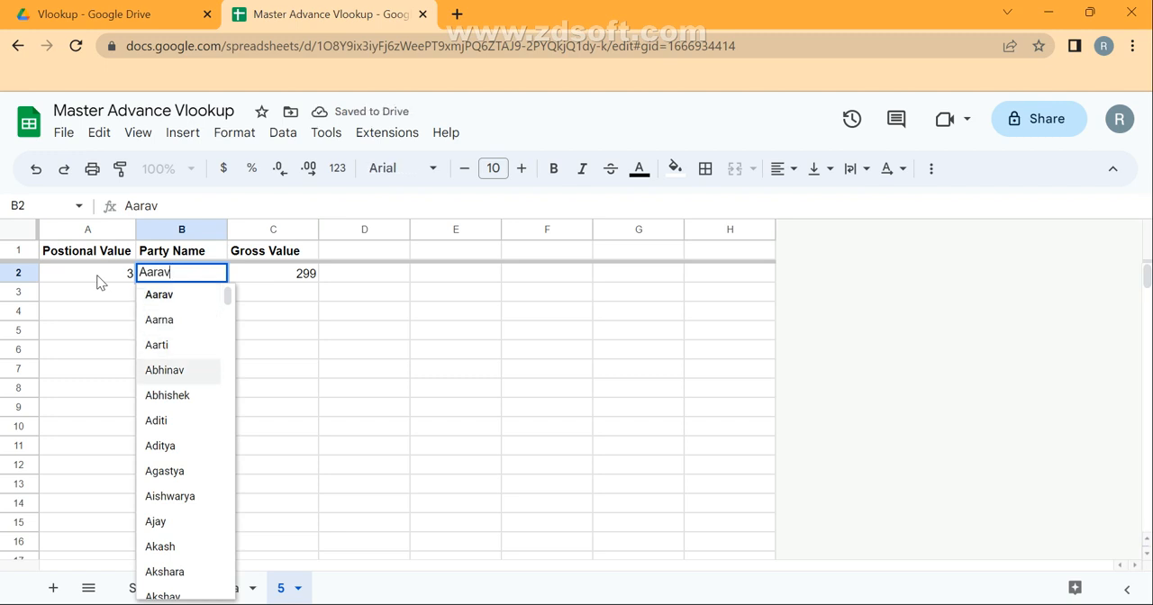
key(Return)
key(Up)
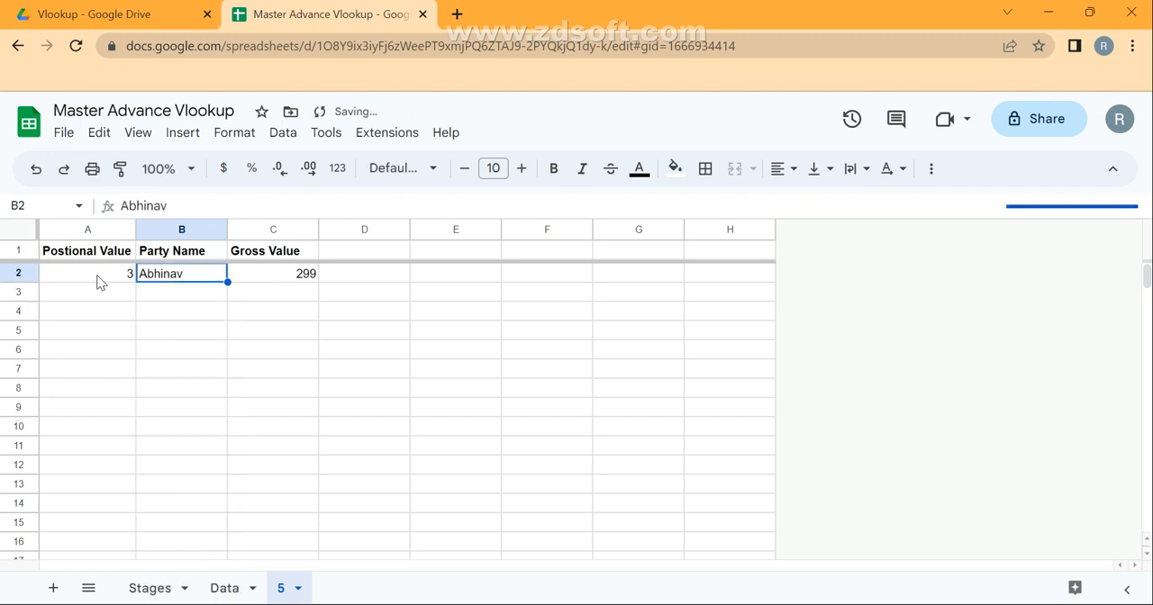
Set the positional value in A2 to 1 and select it together with the party name.
key(Left)
key(shift+Right)
key(shift+Left)
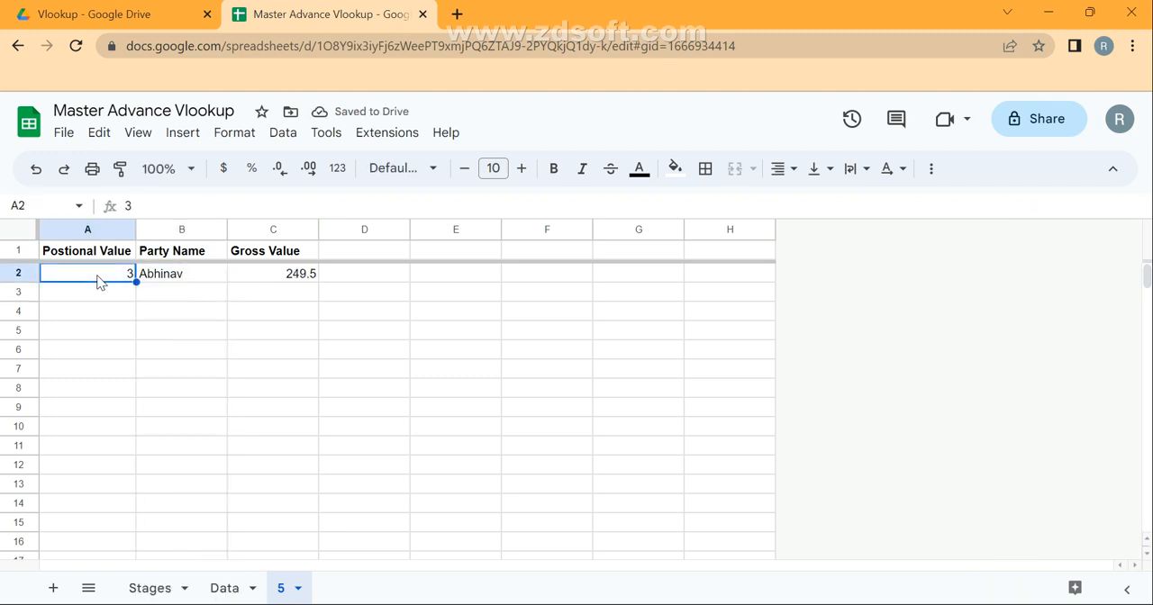
text(1)
key(Return)
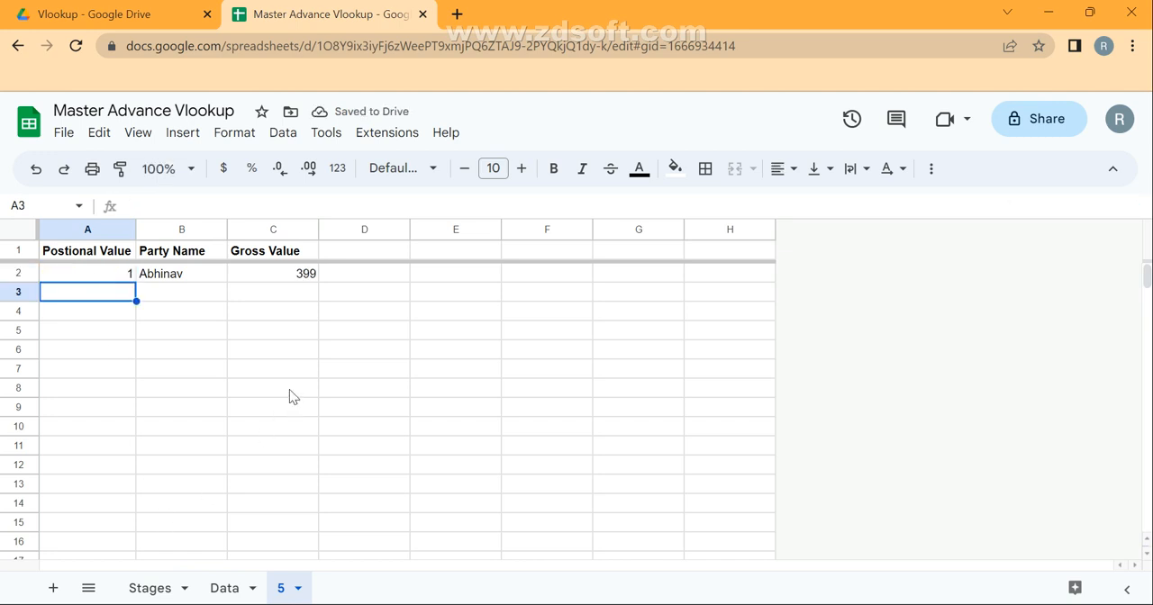
click(126, 278)
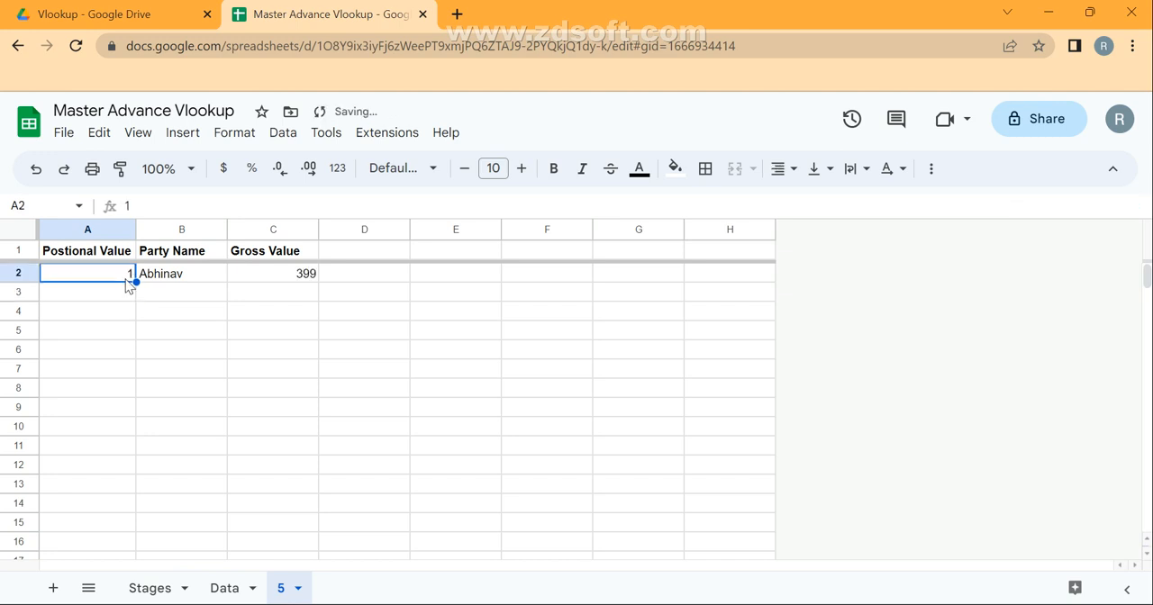
key(shift+Right)
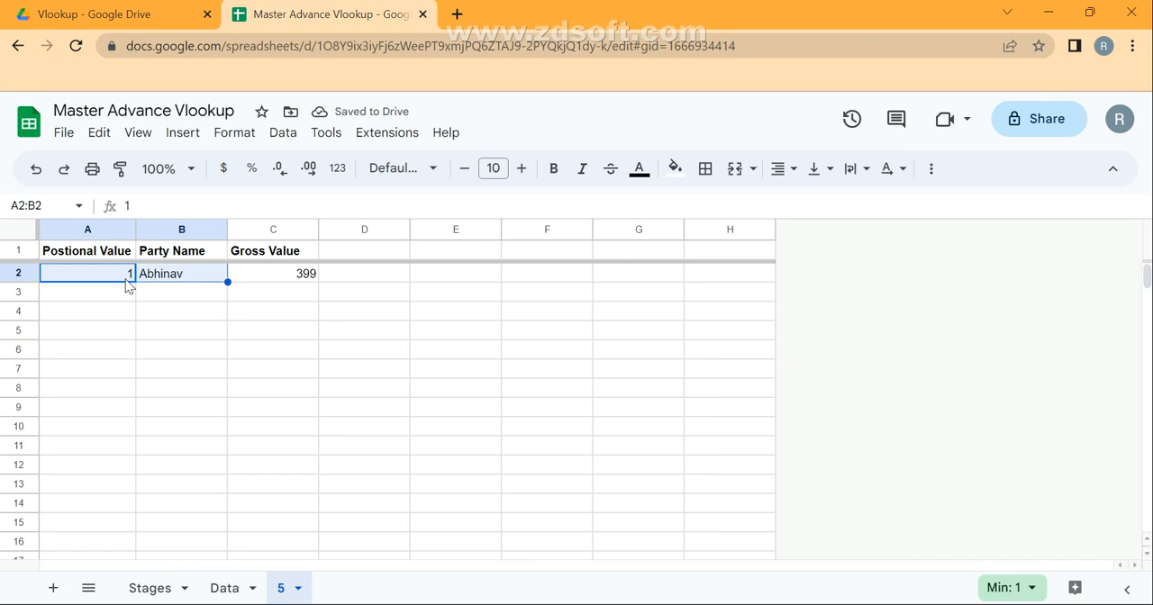
Create a filter on the header row of the Data sheet's table.
click(224, 588)
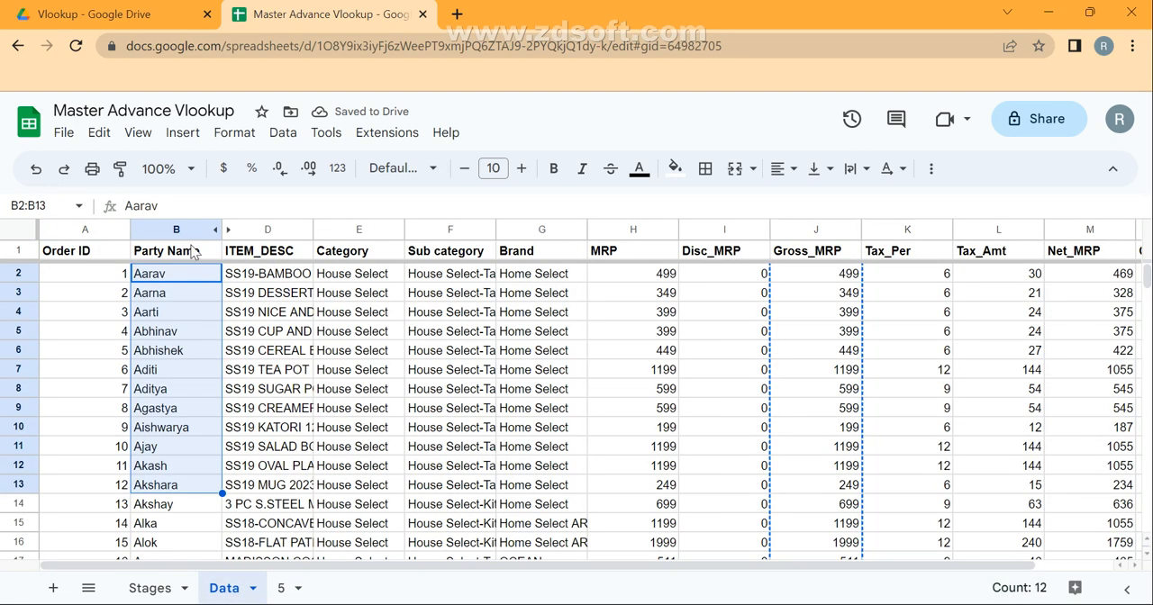
click(157, 337)
key(ctrl+Up)
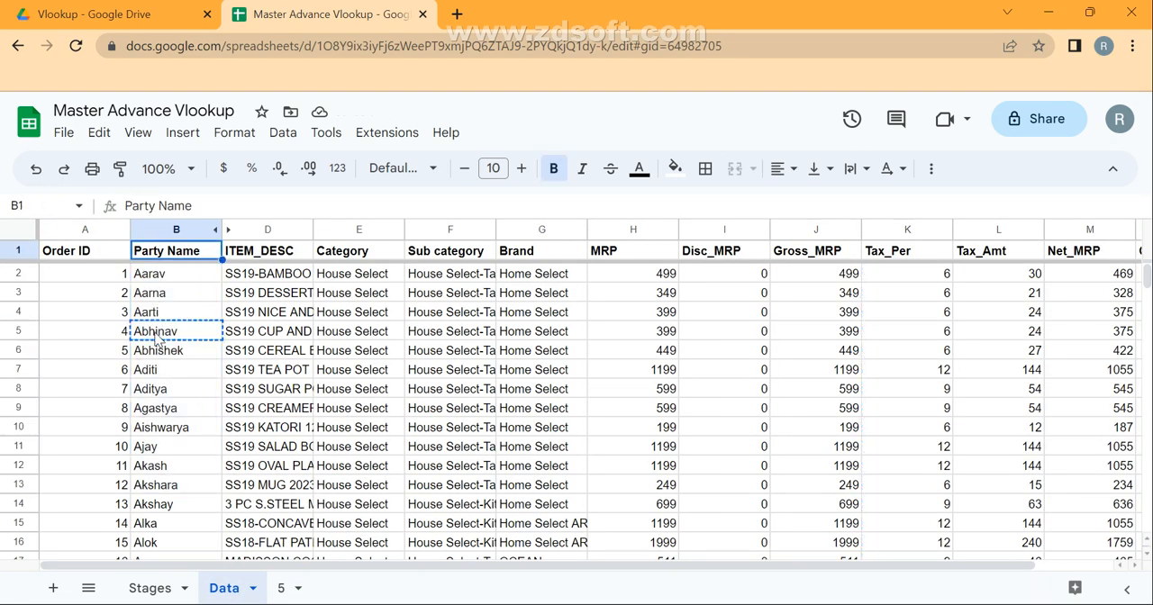
key(alt+d)
key(alt+f)
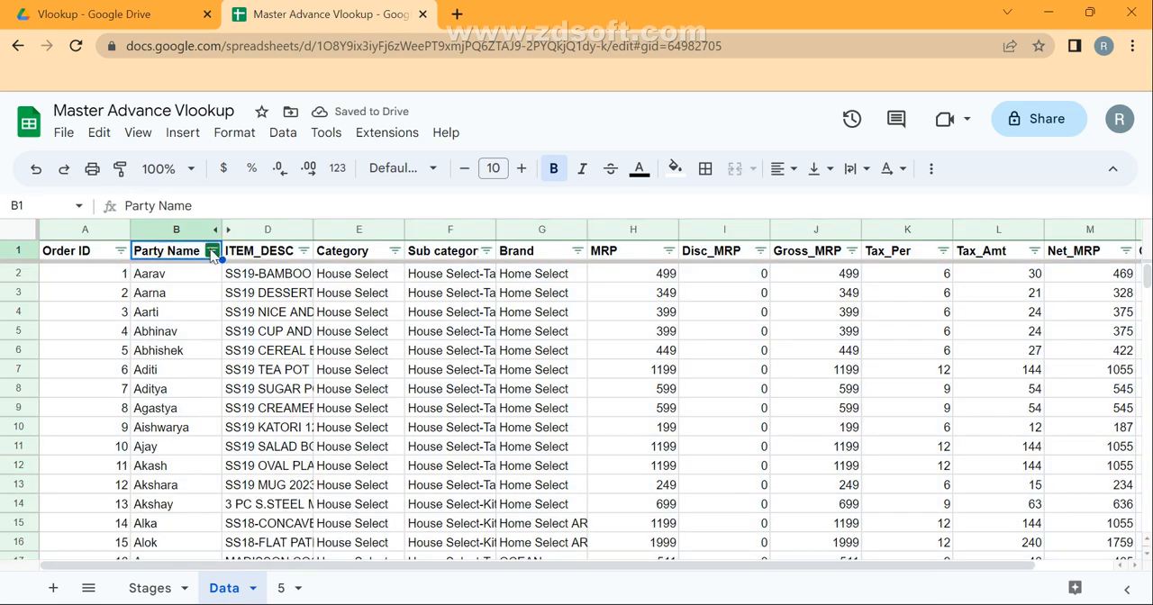
Filter the Party Name column to only the party chosen on sheet 5, and select the third matching row's Gross_MRP value.
click(212, 251)
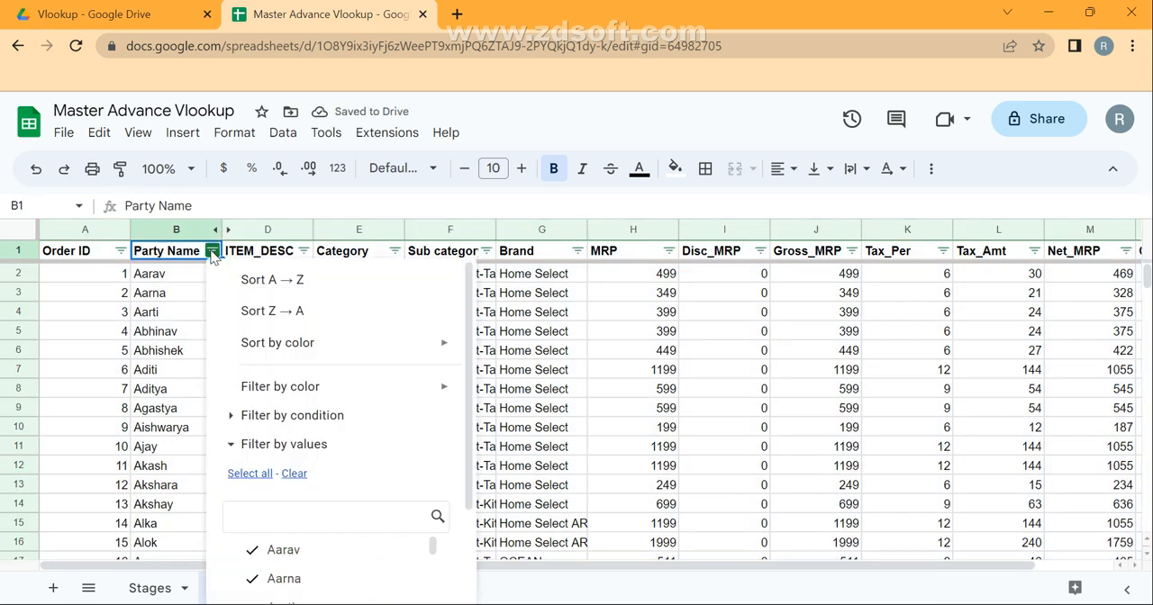
click(293, 473)
click(285, 514)
text(Abhinav)
click(289, 552)
scroll(288, 551, down, 2)
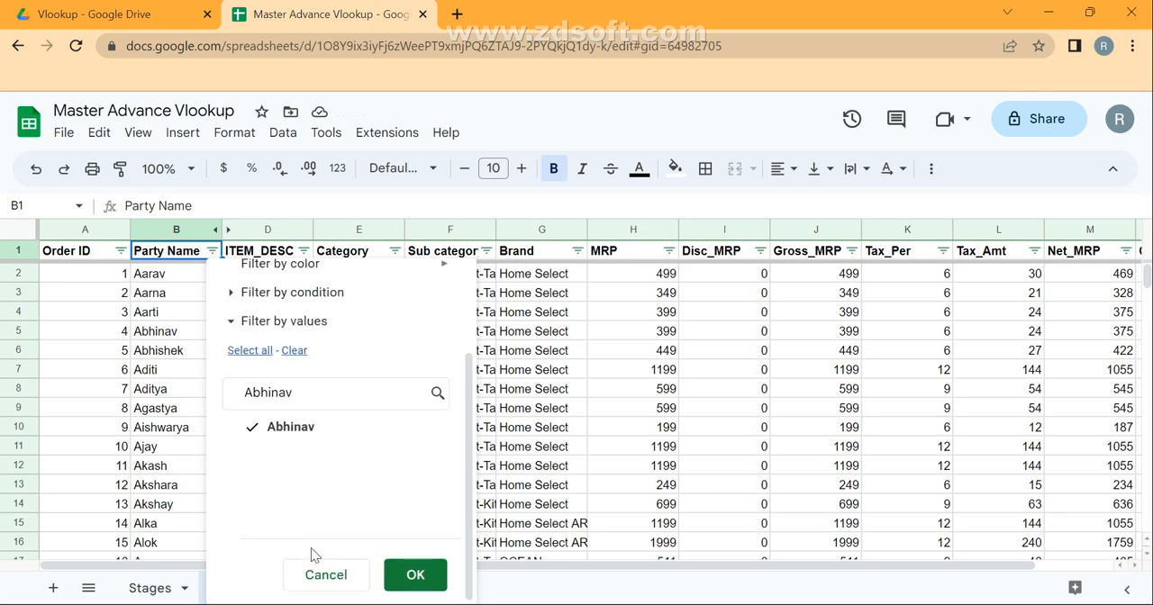
click(402, 573)
key(Down)
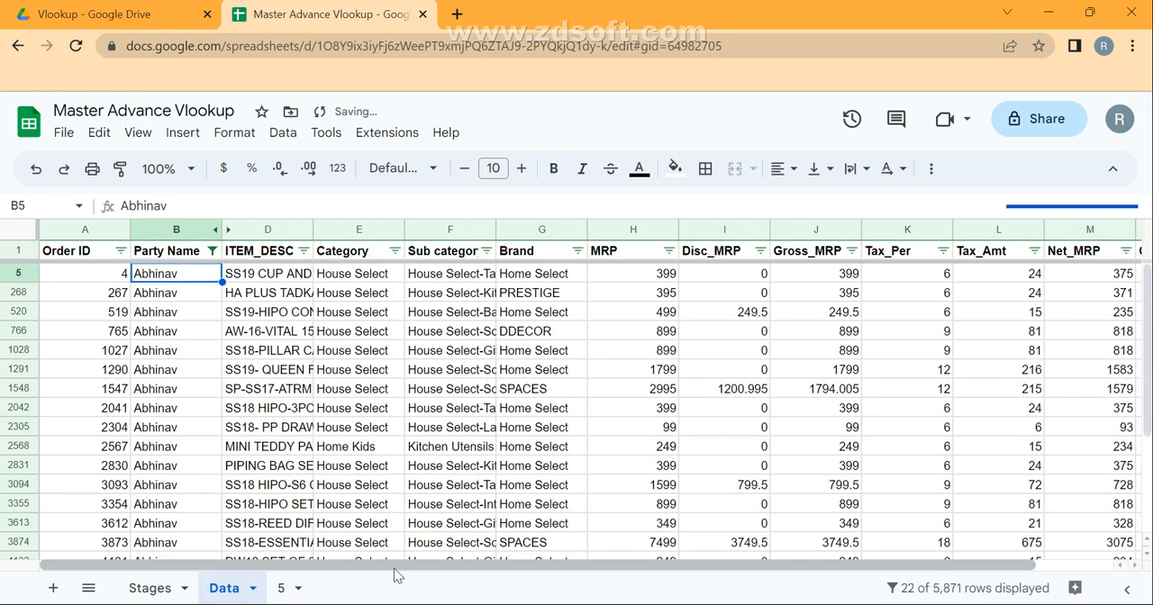
key(shift+space)
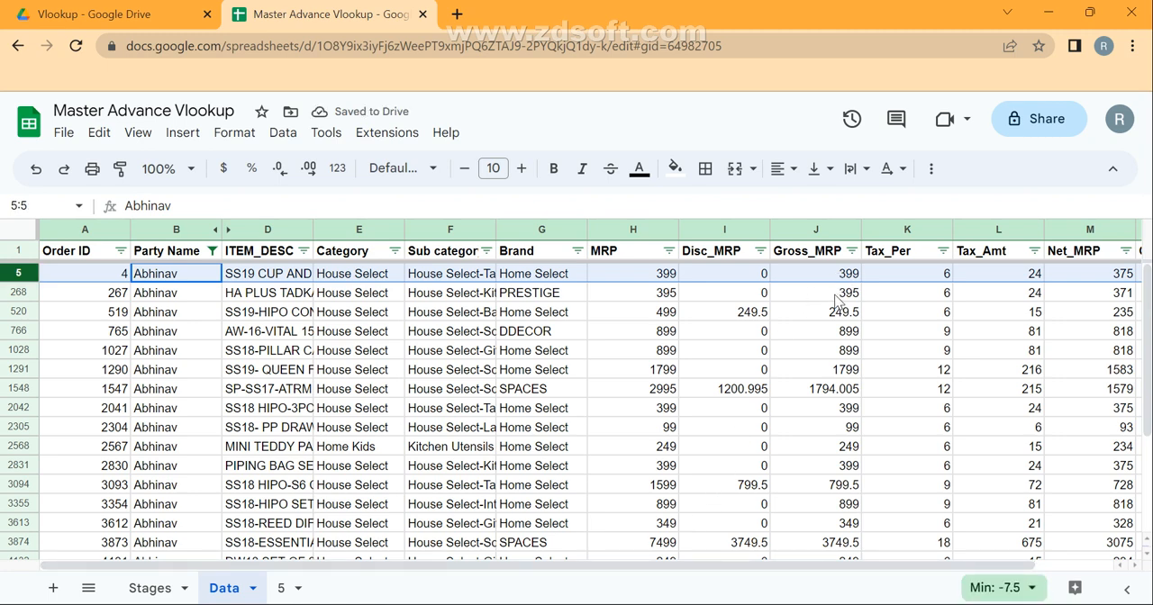
click(836, 313)
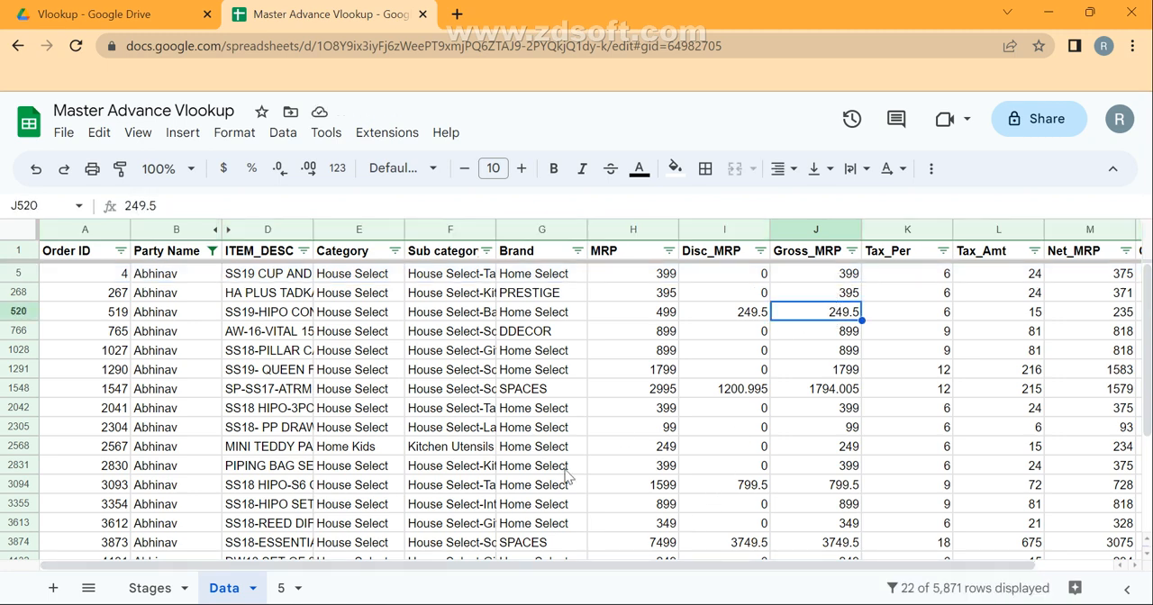
On sheet 5, try the positional values 2 and 3 in A2 for the chosen party.
click(281, 590)
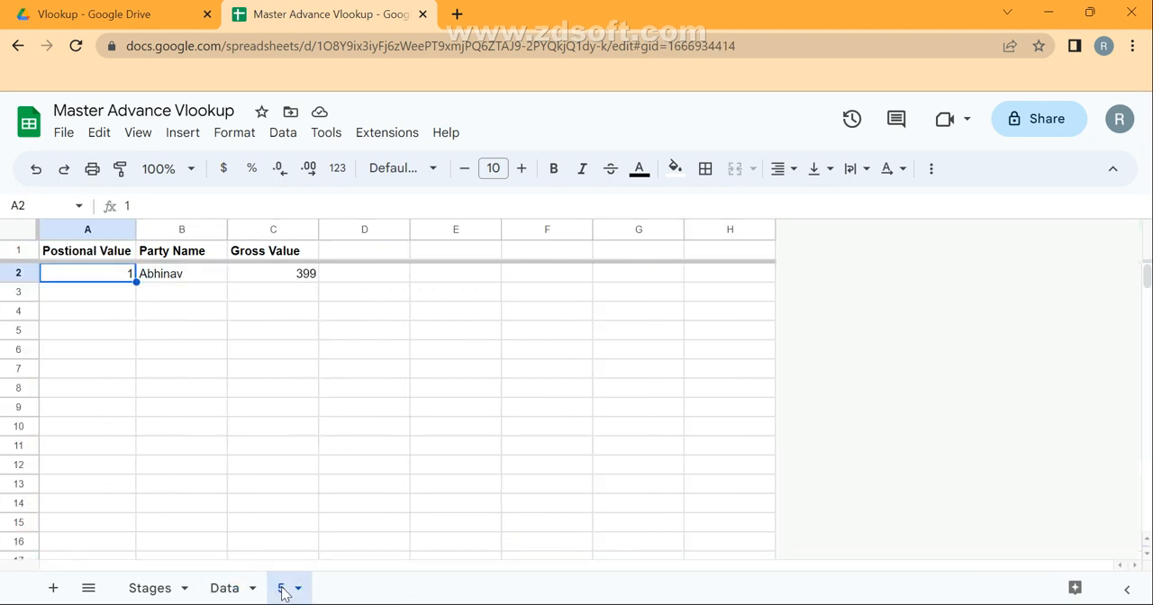
text(2)
key(Return)
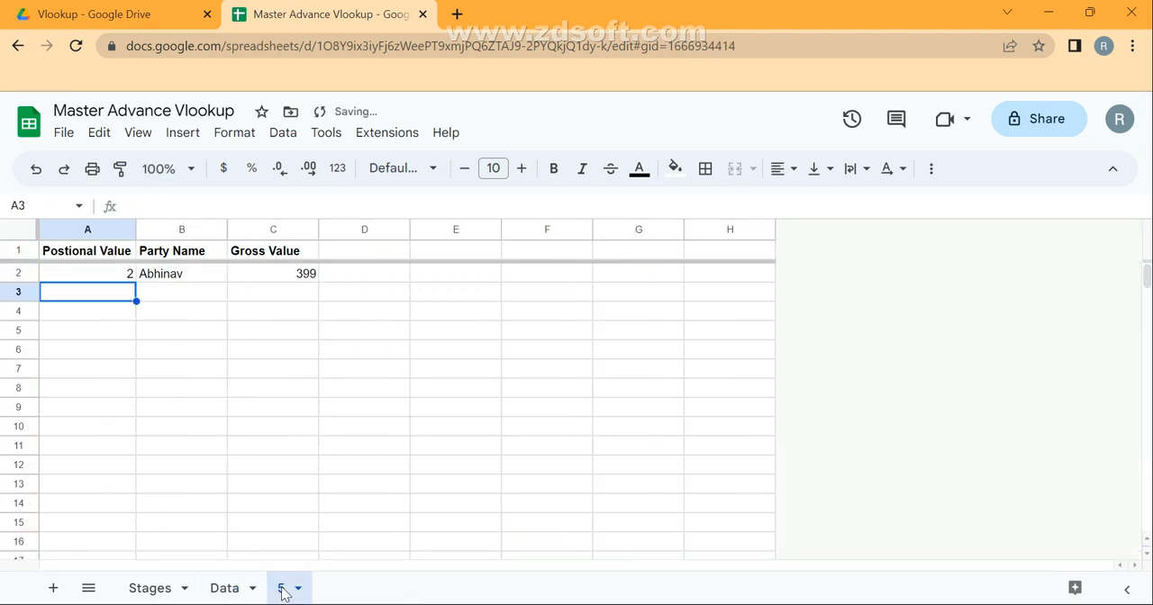
key(Up)
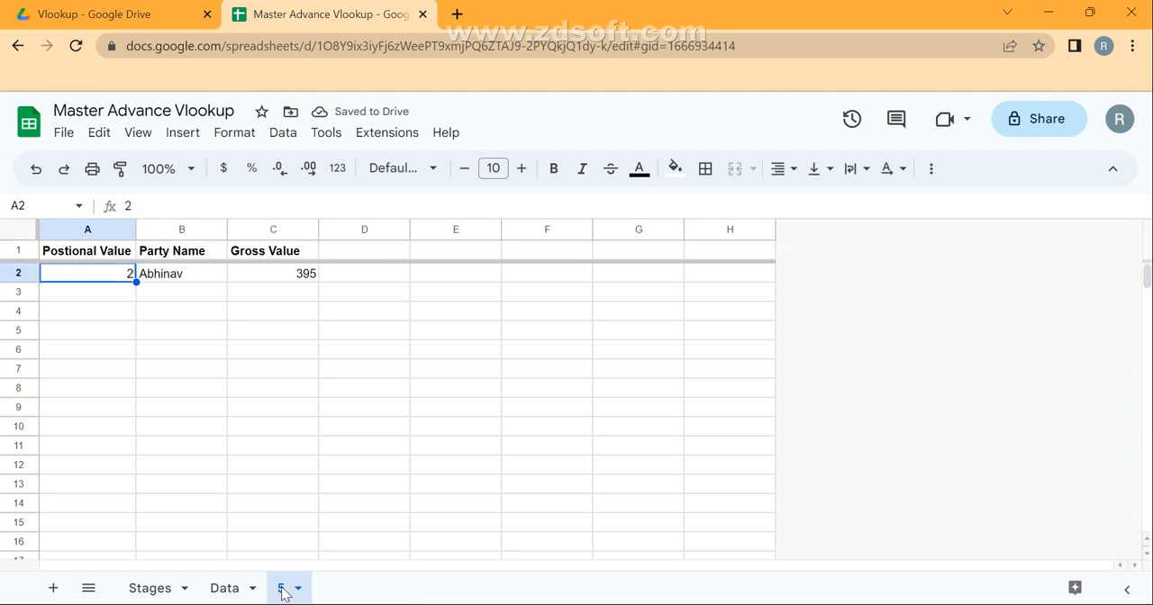
text(3)
key(Return)
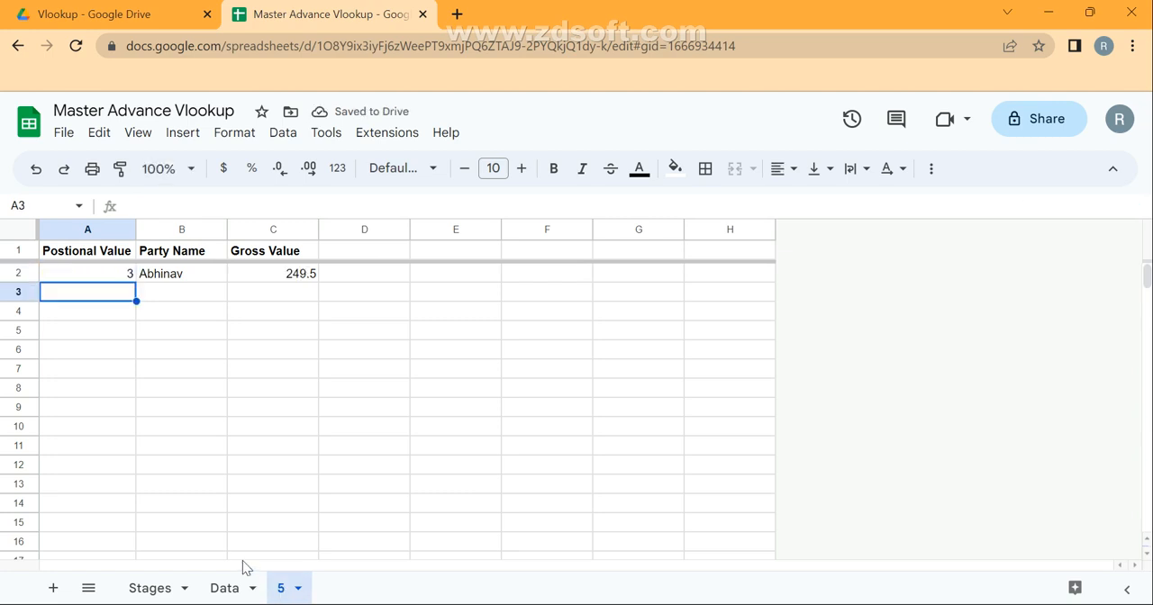
Select all filtered entries in the Data sheet's Party Name column to count them.
click(221, 596)
key(ctrl+Down)
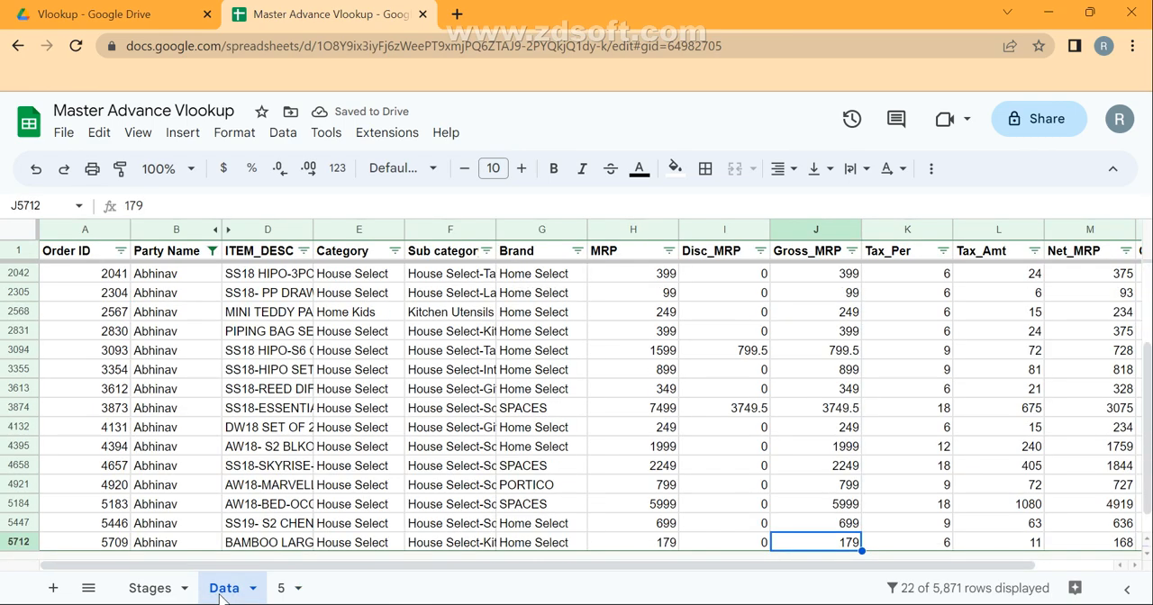
key(ctrl+Left)
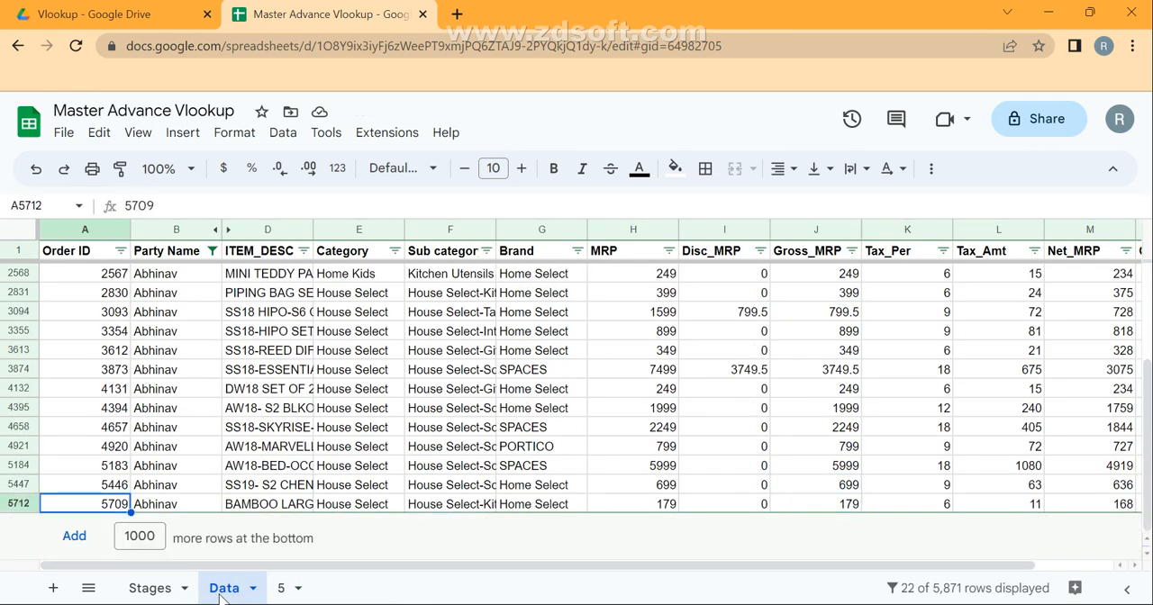
key(Right)
key(ctrl+shift+Up)
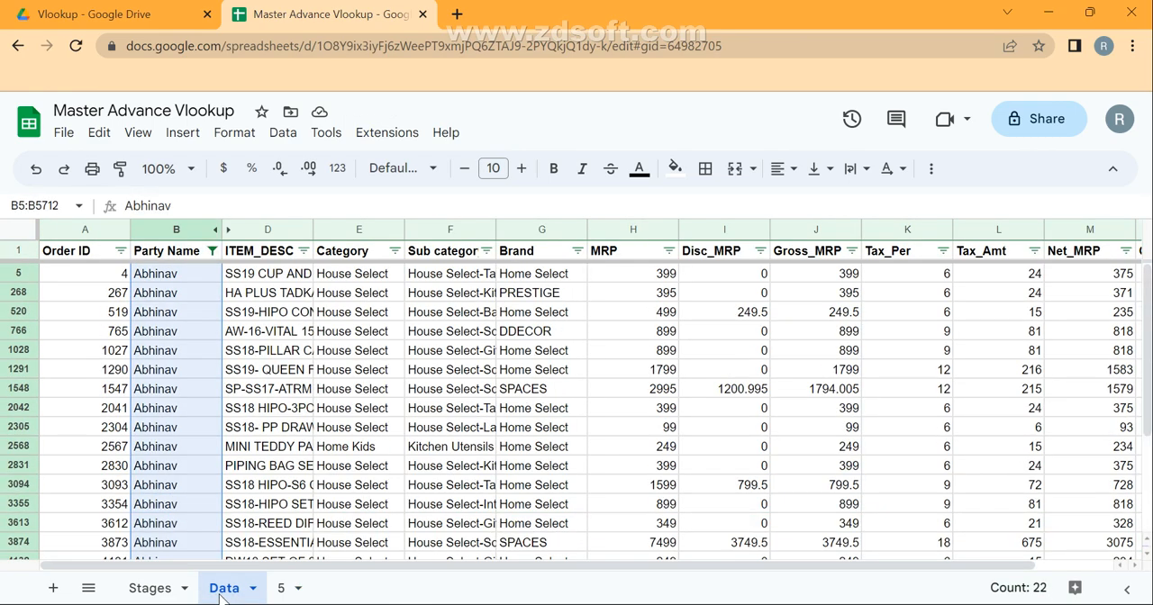
Set the positional value in A2 of sheet 5 to 22.
click(293, 588)
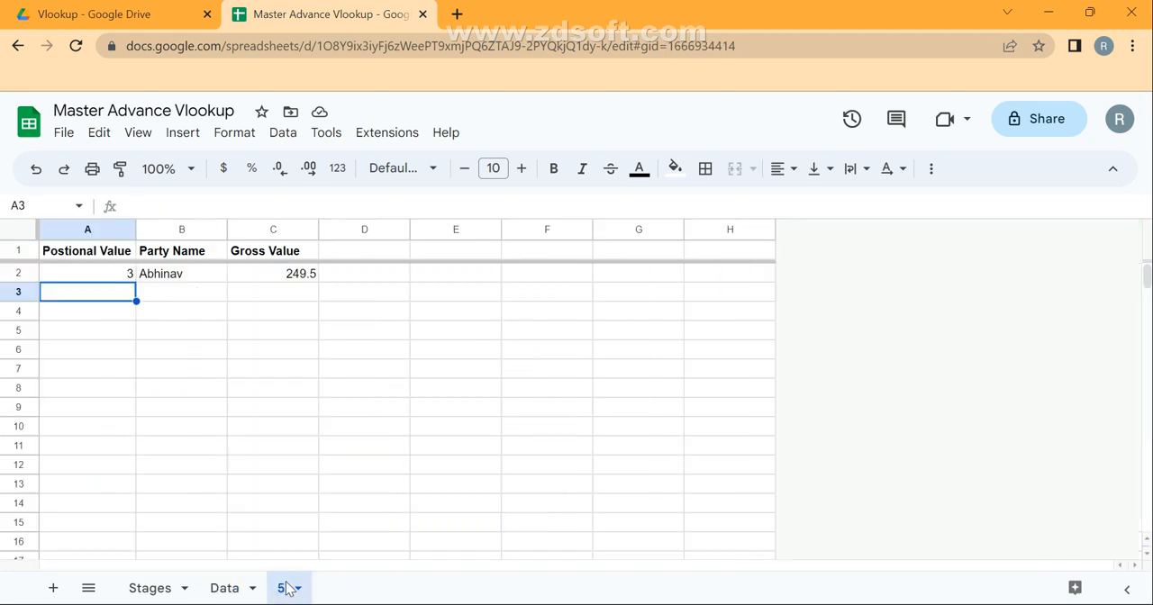
text(22)
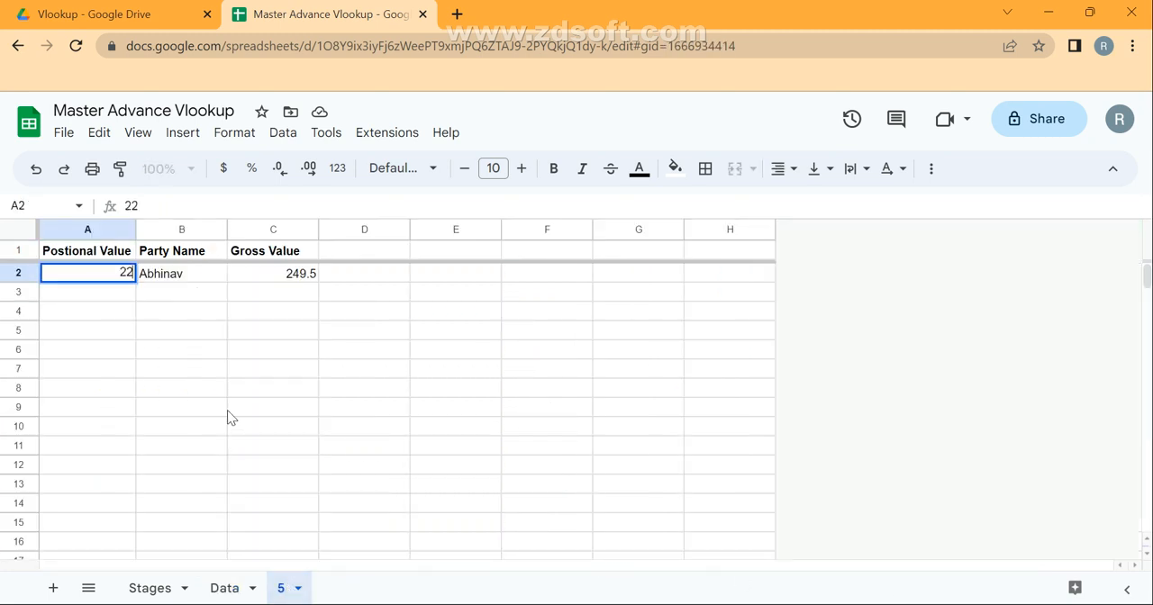
key(Return)
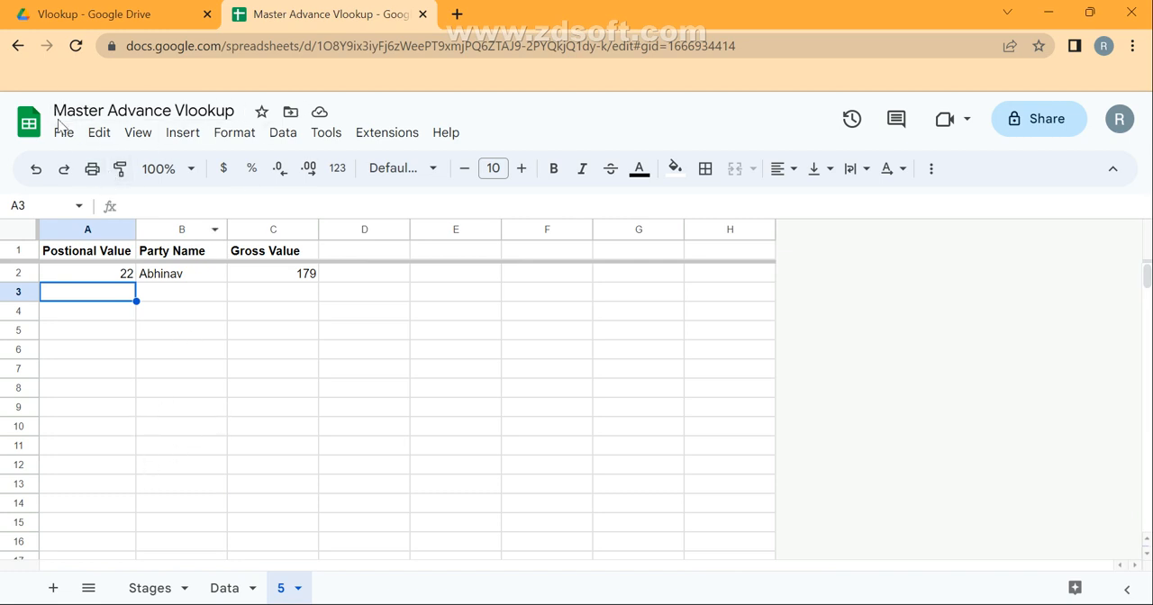
Create a new blank spreadsheet in Google Sheets.
click(99, 133)
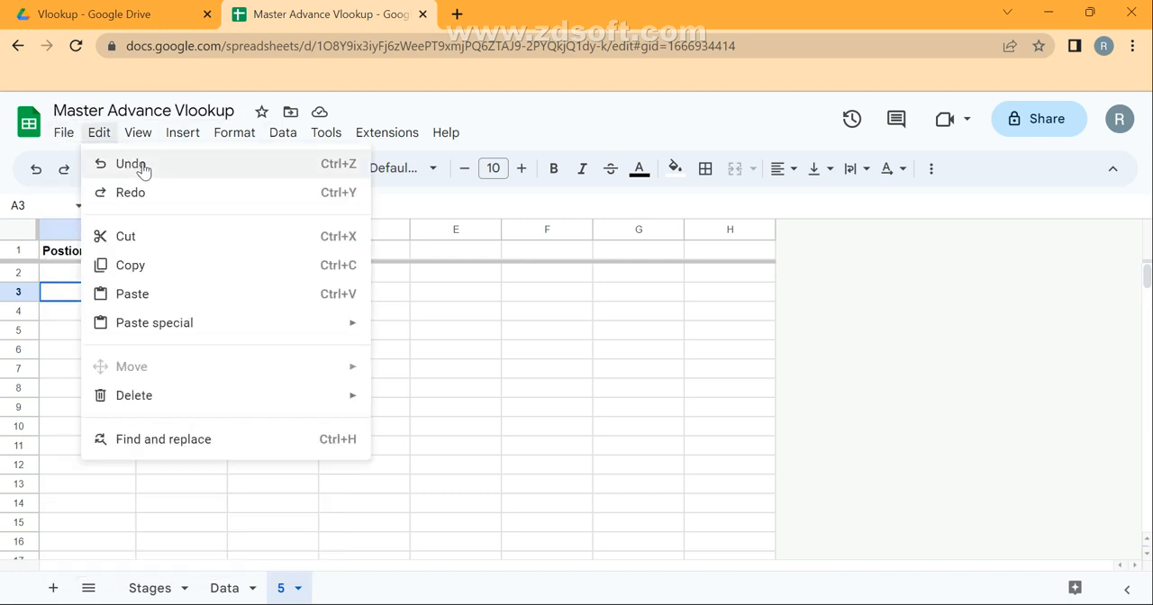
click(64, 134)
mouse_move(137, 169)
click(365, 171)
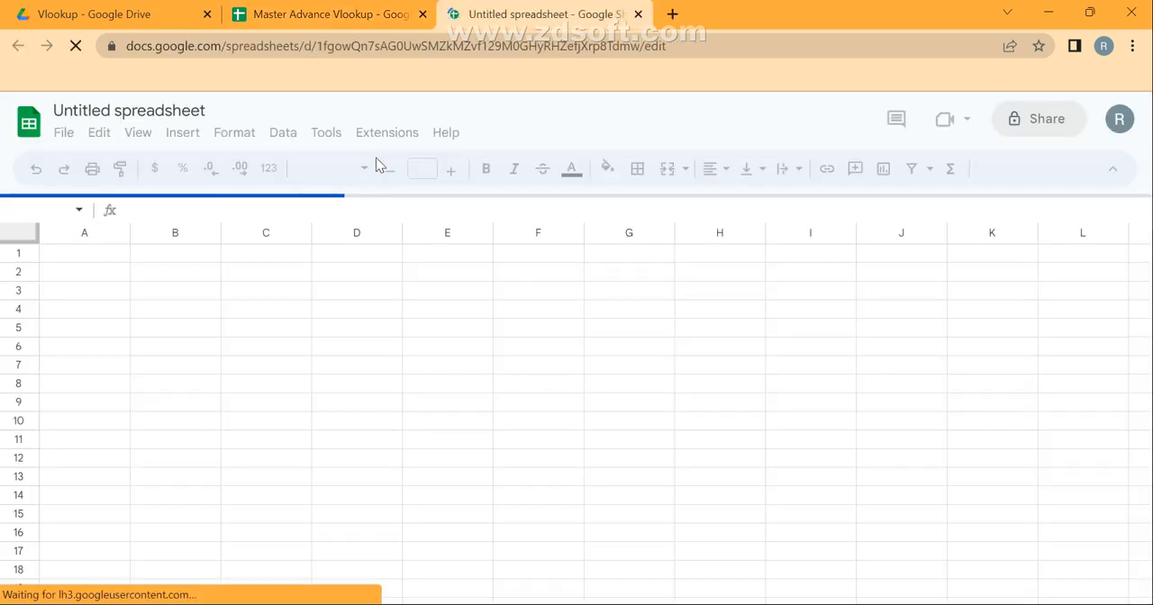
Rename the new spreadsheet as "positional vlookup".
click(85, 107)
key(BackSpace)
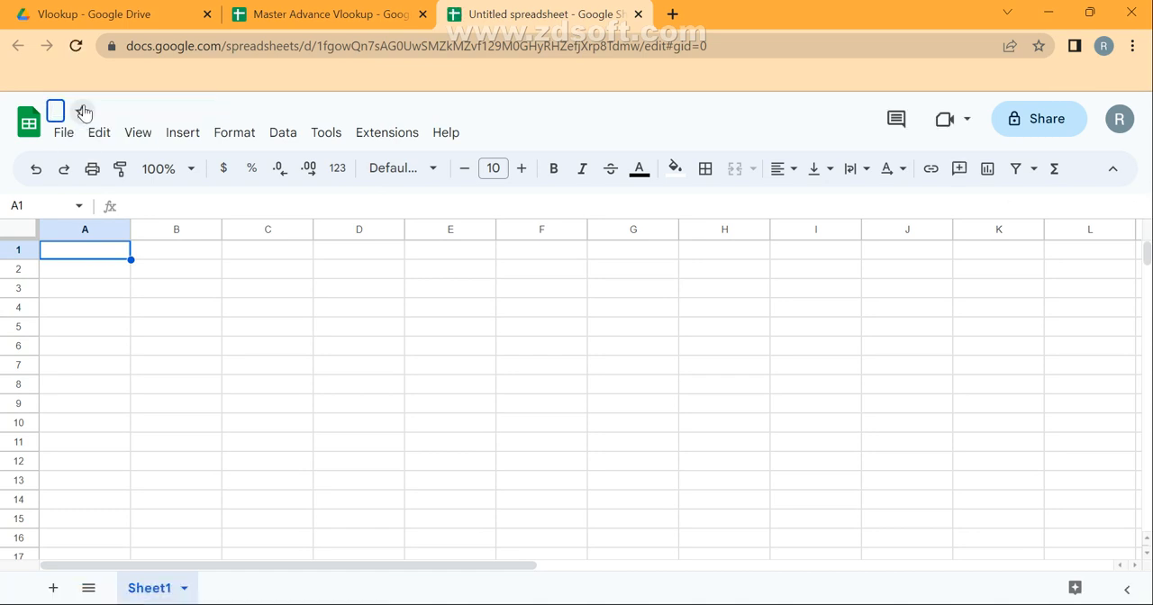
text(positional )
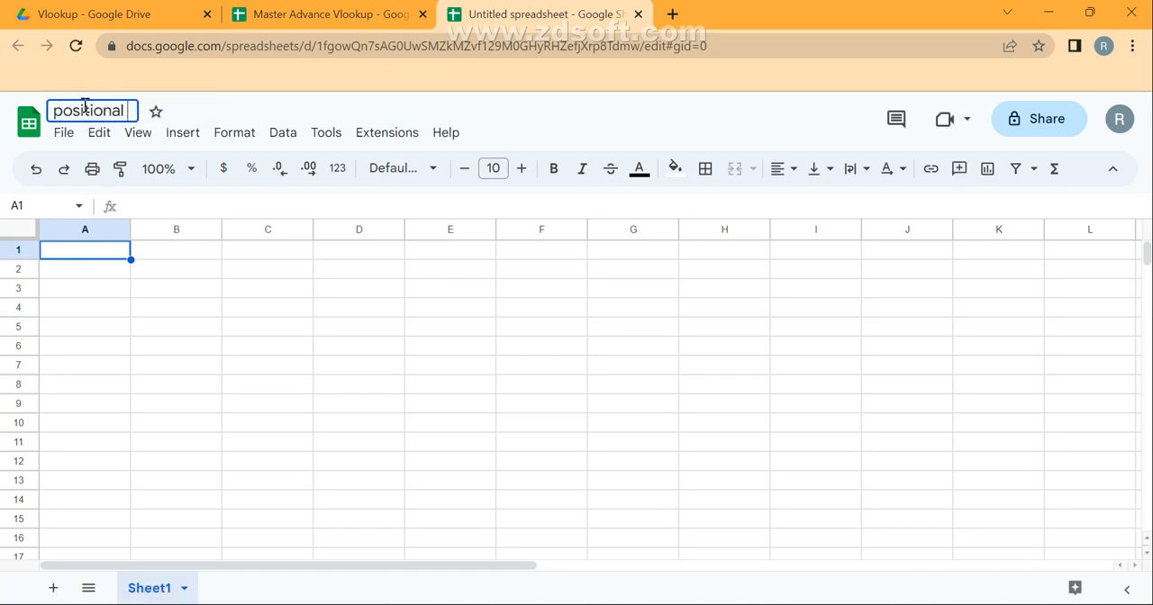
text(vlookup)
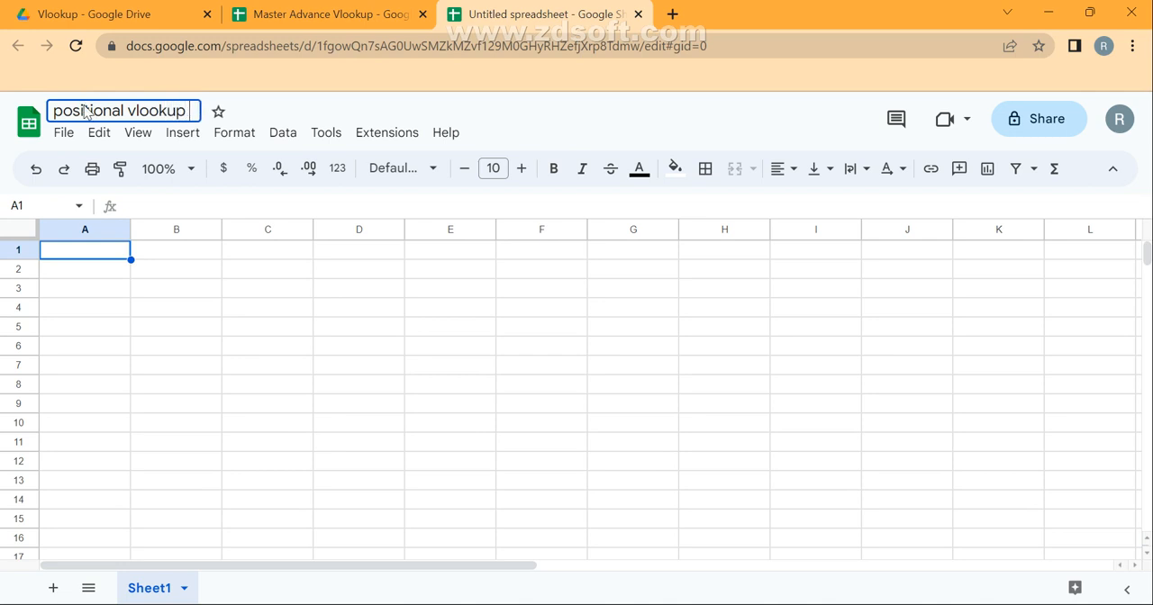
key(Return)
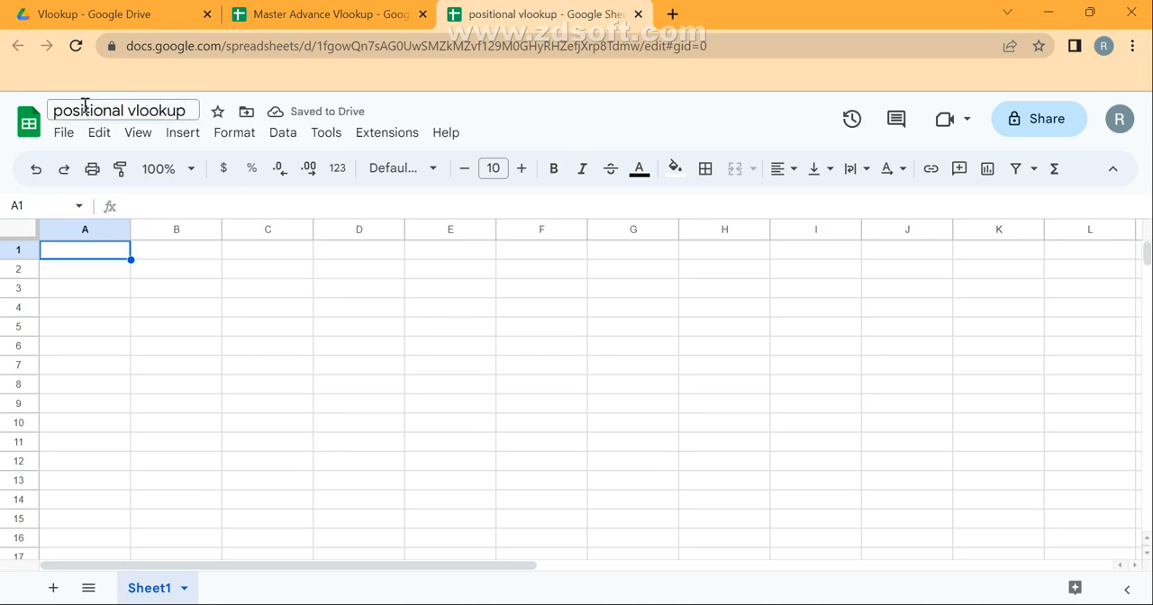
Return to the Master Advance Vlookup spreadsheet and remove the filter from its Data sheet.
click(293, 10)
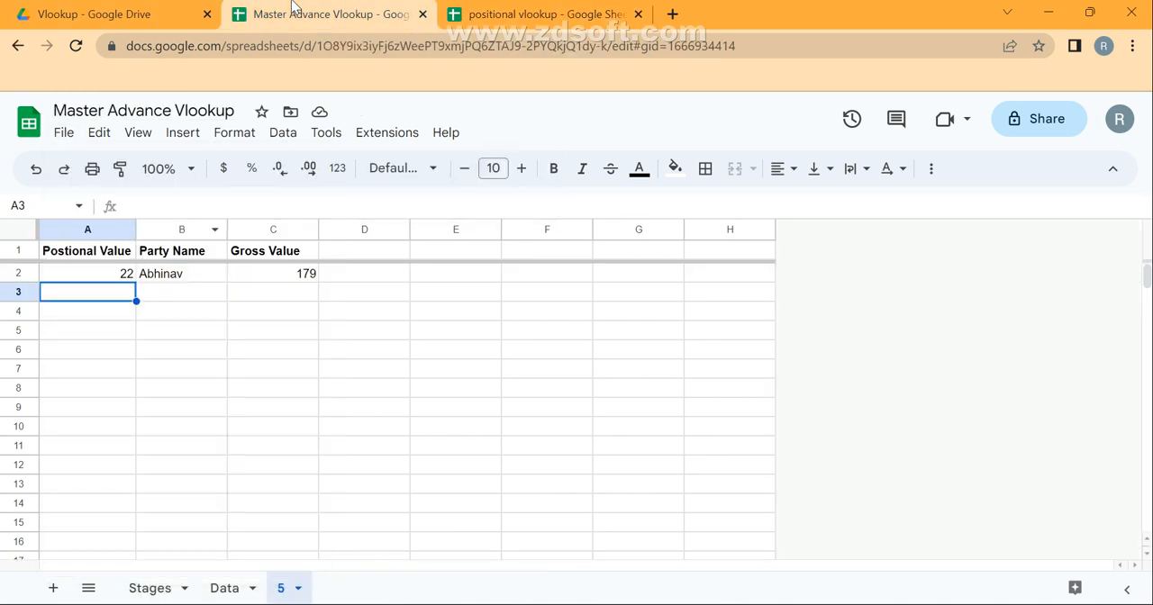
mouse_move(36, 604)
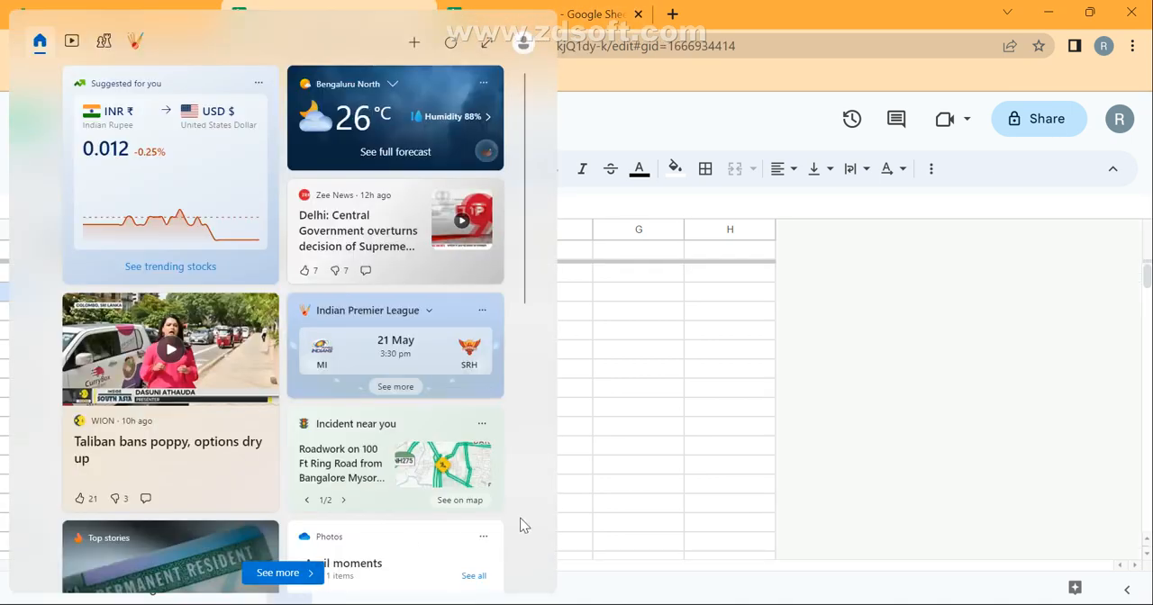
click(637, 491)
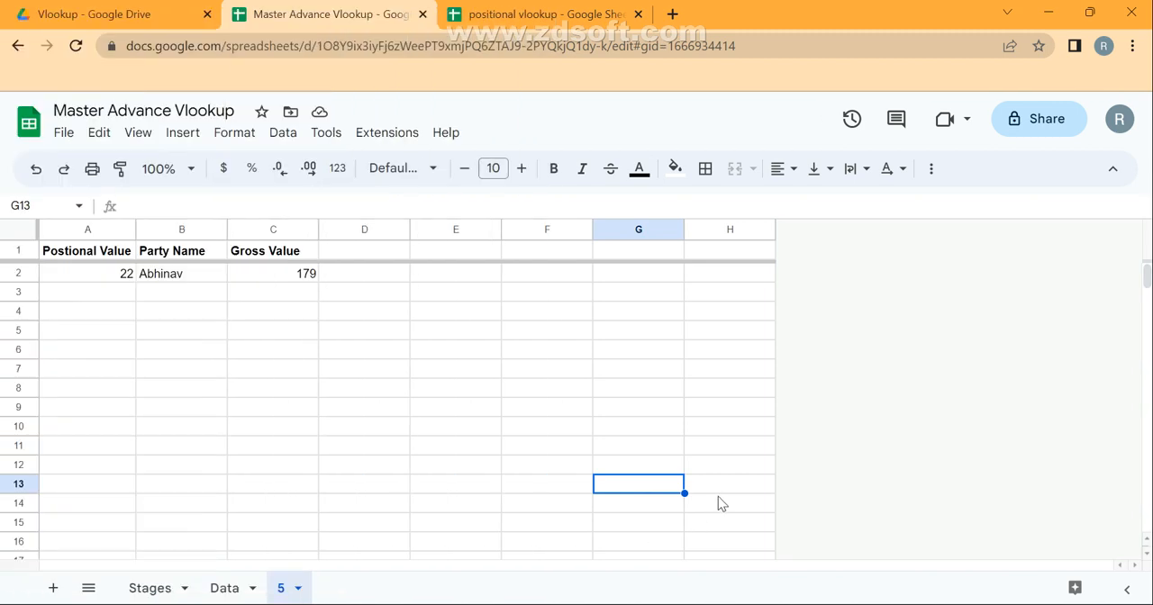
click(228, 588)
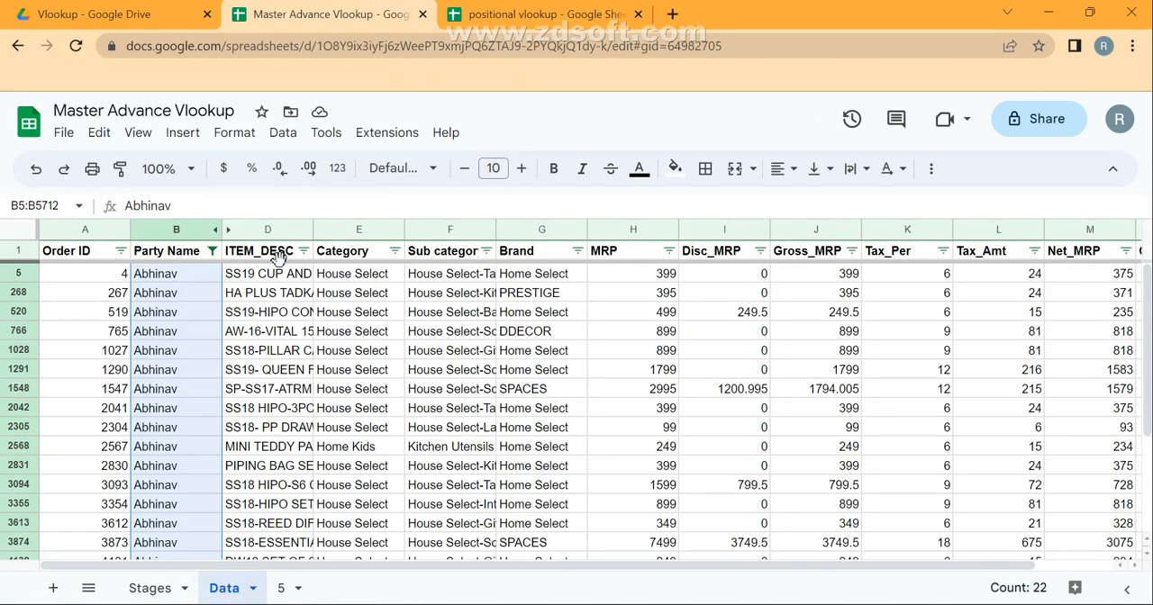
key(alt+d)
key(alt+f)
key(alt+f)
key(ctrl+Up)
key(Down)
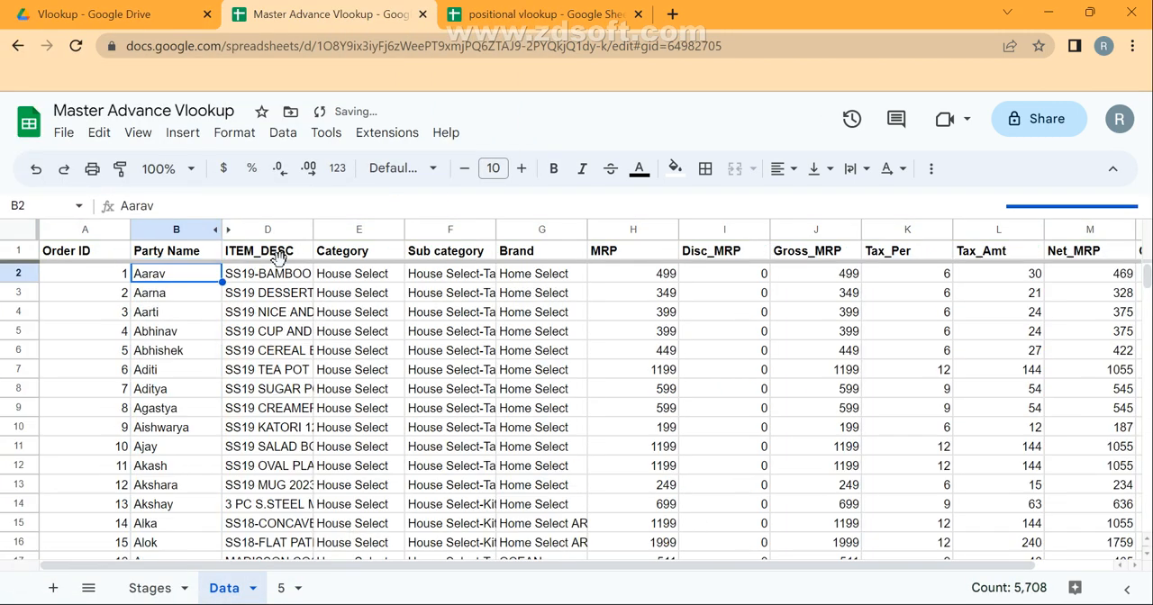
Copy the range B2:J20 from the Data sheet into the positional vlookup spreadsheet, starting at A2.
key(shift+Right)
key(shift+Right)
key(shift+Right)
key(shift+Right)
key(shift+Right)
key(shift+Right)
key(shift+Right)
key(ctrl+shift+Down)
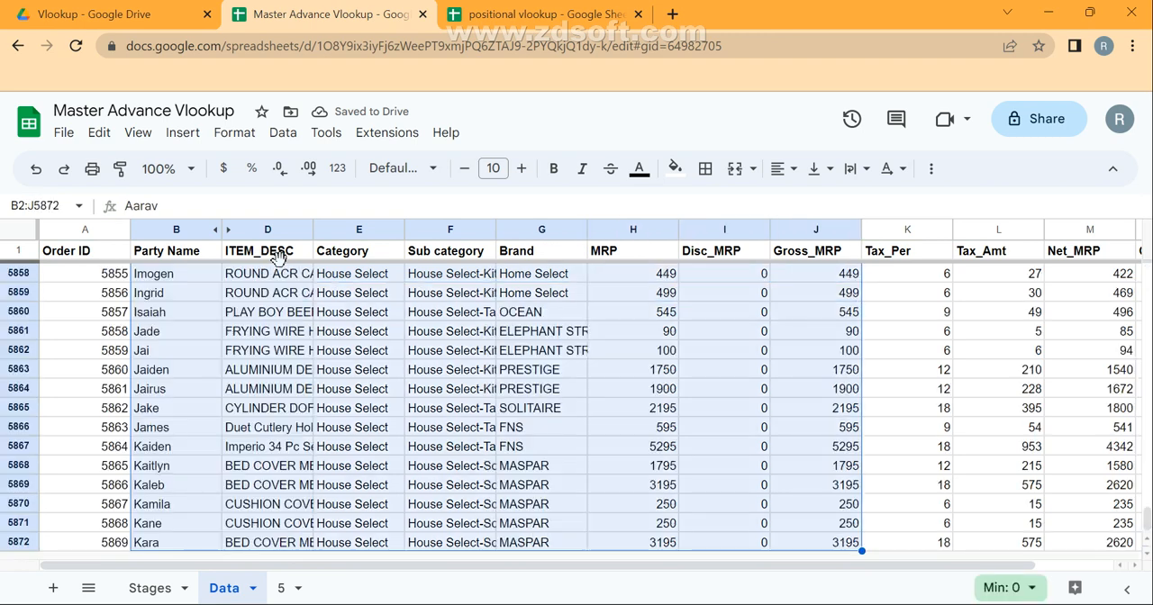
key(ctrl+shift+Up)
key(shift+Down)
key(shift+Down)
key(shift+Down)
key(shift+Down)
key(shift+Down)
key(shift+Down)
key(shift+Down)
key(shift+Down)
key(shift+Down)
key(shift+Down)
key(shift+Down)
key(shift+Down)
key(shift+Down)
key(shift+Down)
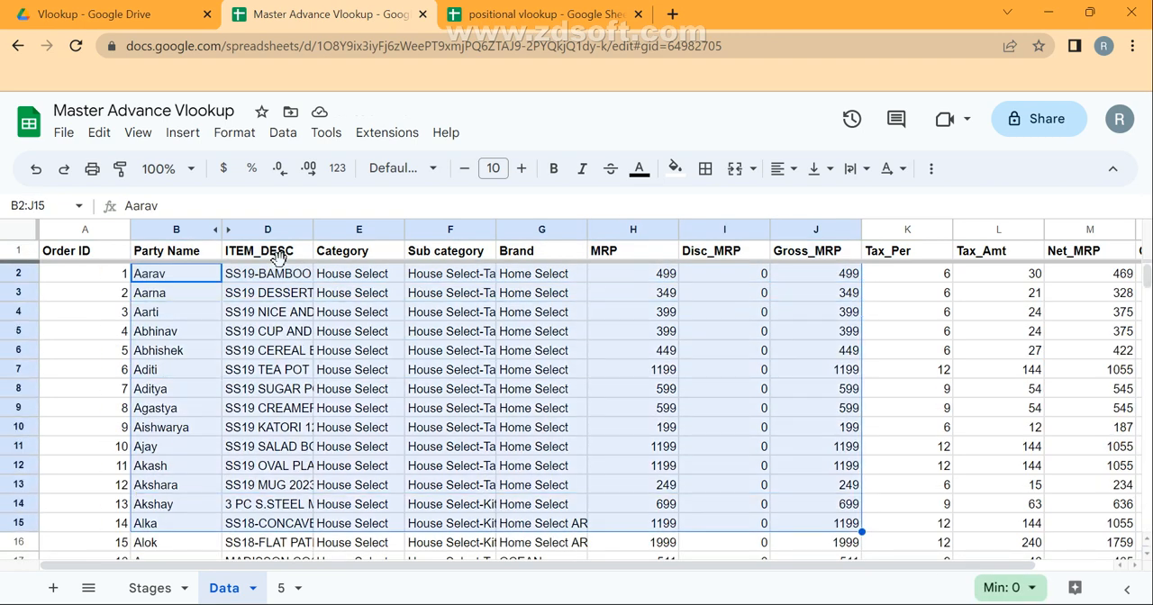
key(shift+Down)
key(shift+Down)
key(shift+Down)
key(shift+Down)
key(shift+Down)
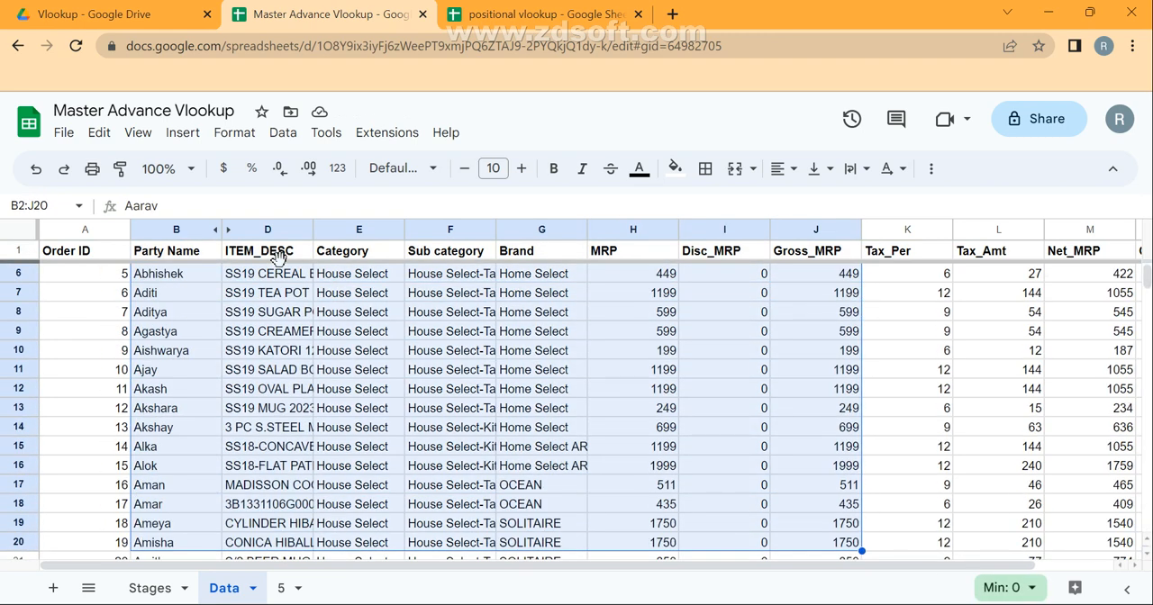
click(537, 11)
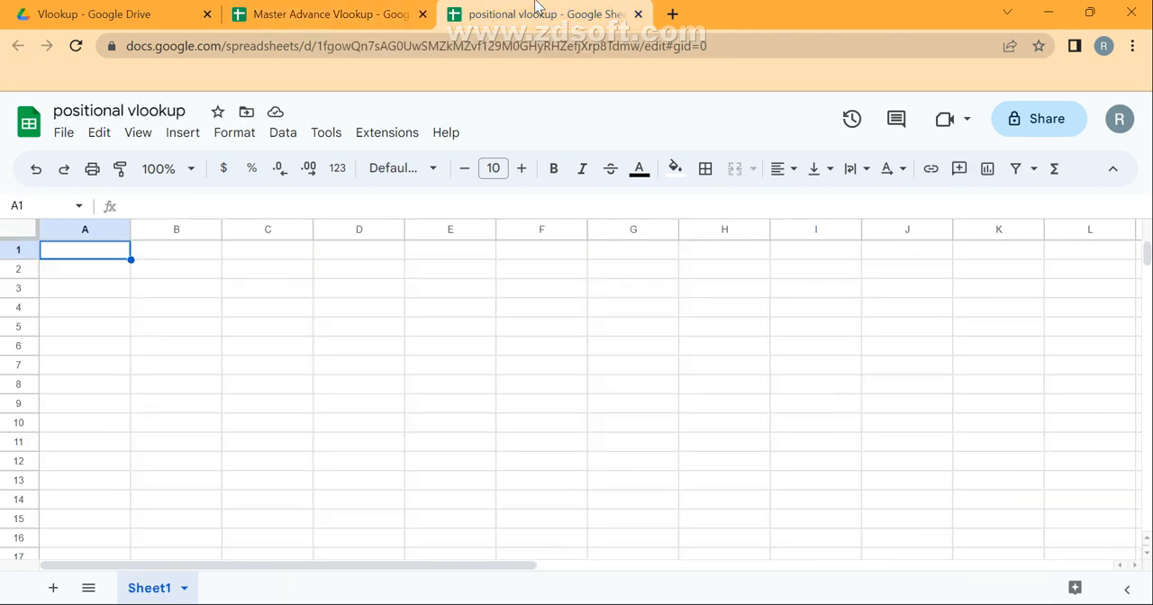
key(Down)
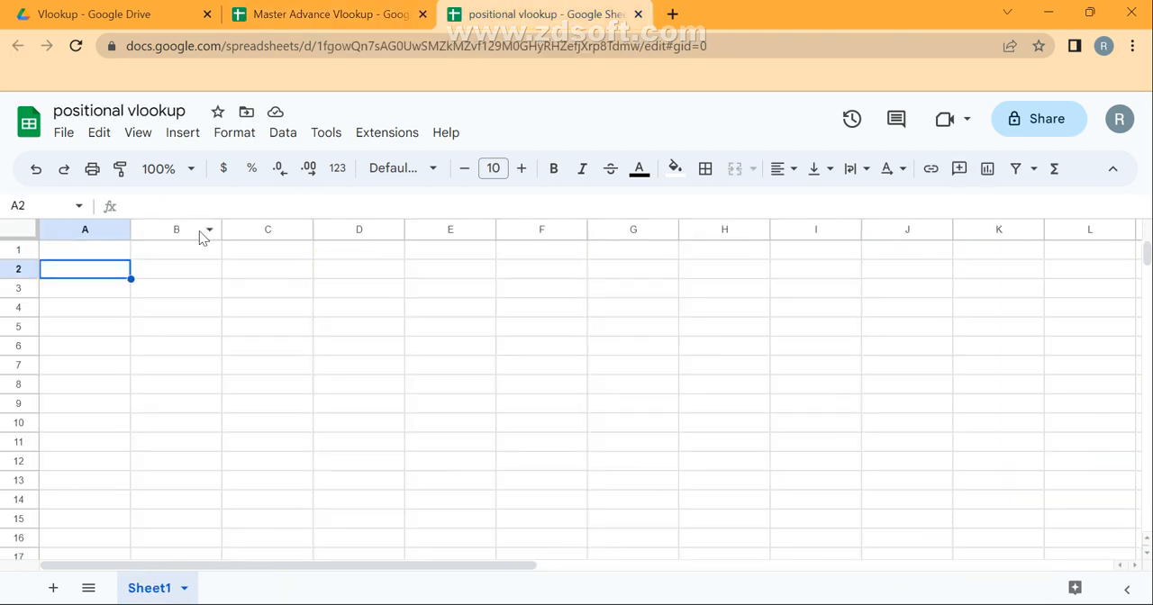
key(ctrl+v)
Copy the Data sheet's headers from Party Name to Gross_MRP into row 1 of the positional vlookup spreadsheet.
click(317, 10)
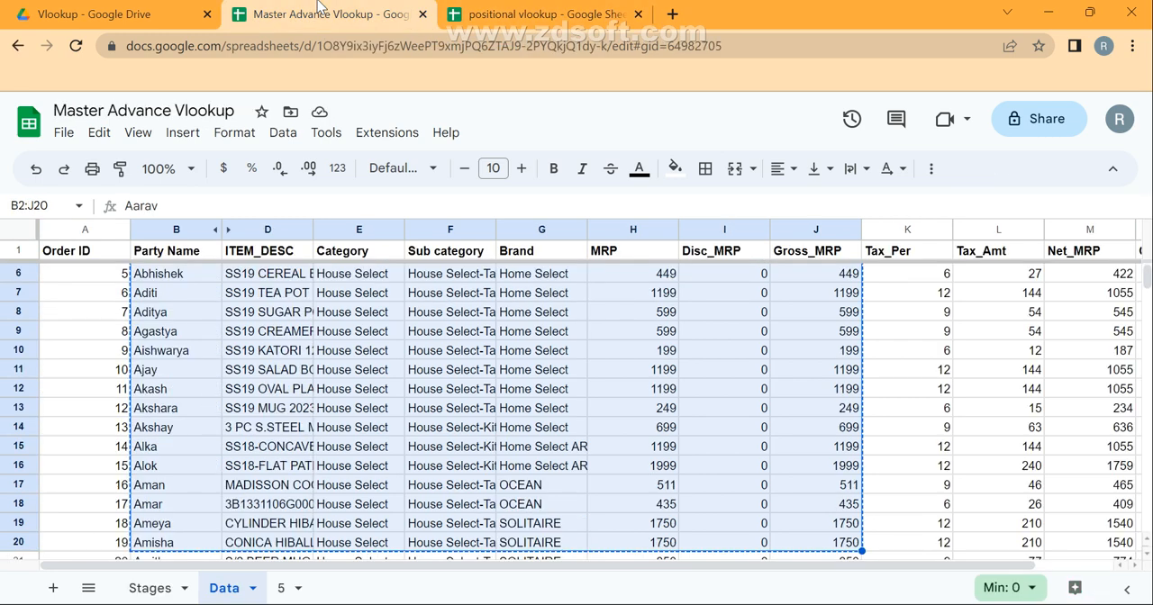
key(Up)
key(shift+Right)
key(shift+Right)
key(shift+Right)
key(shift+Right)
key(shift+Right)
key(shift+Right)
key(shift+Right)
key(shift+Right)
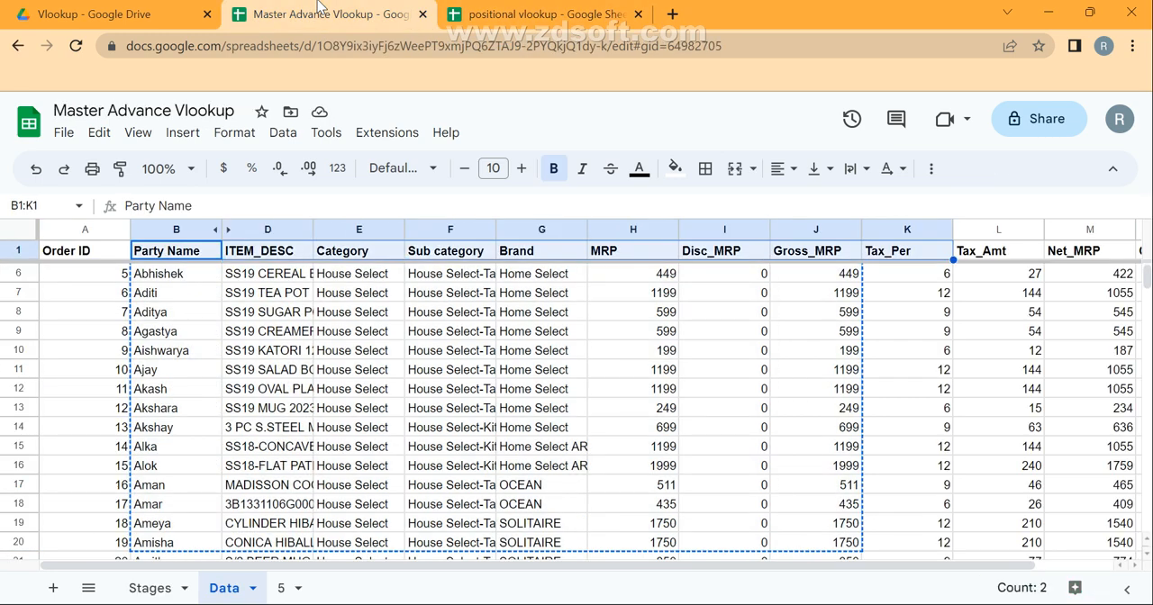
key(shift+Left)
click(495, 11)
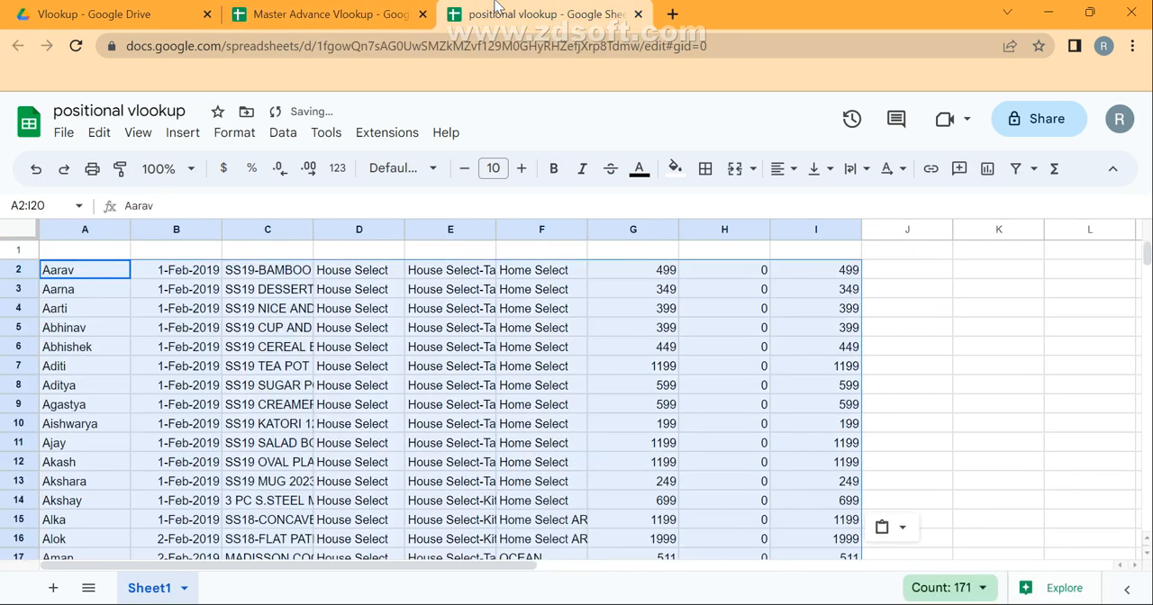
key(Up)
text(Party Name	Date	ITEM_DESC	Category	Sub category	Brand	MRP	Disc_MRP	Gross_MRP)
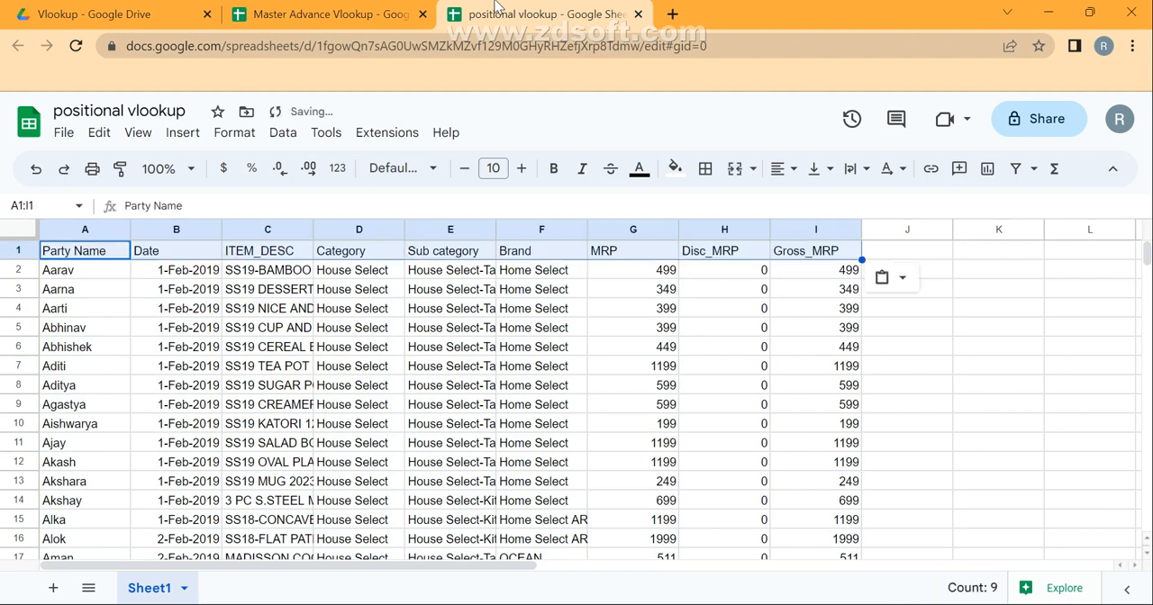
key(Down)
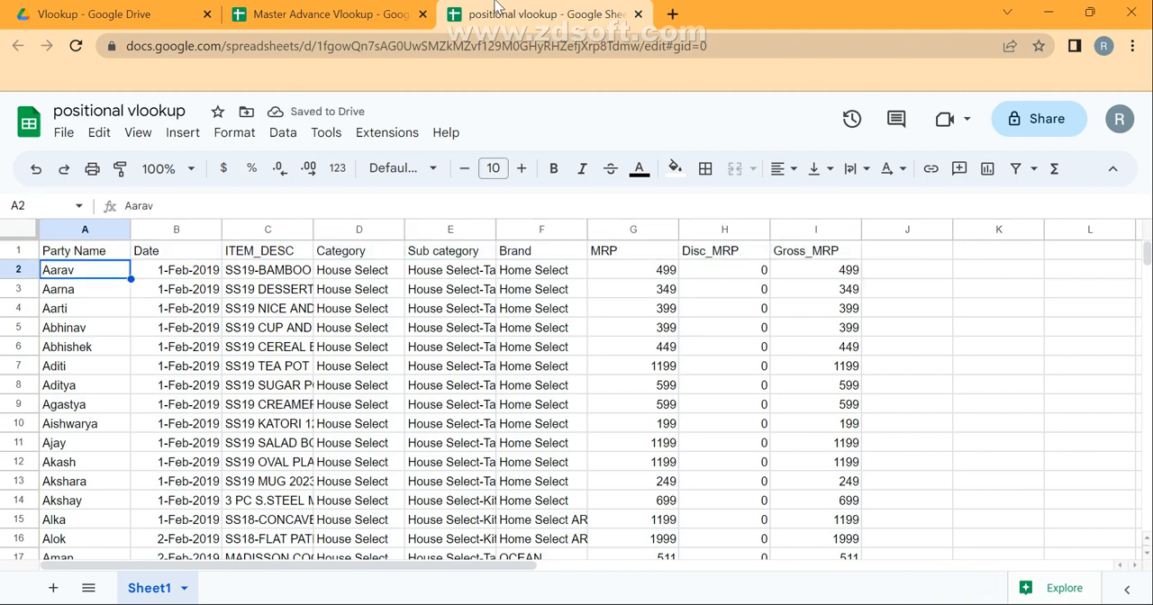
key(ctrl+f)
key(Escape)
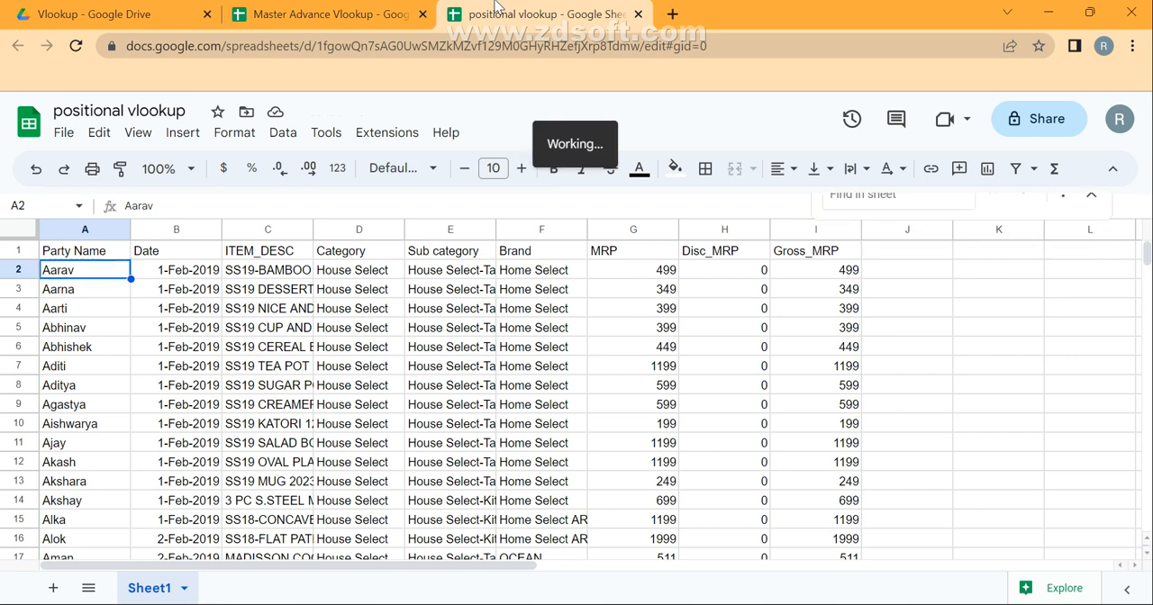
key(Down)
key(Down)
key(Up)
key(Up)
Copy the party name in A2 into cells A5 and A8 to create repeated entries.
key(ctrl+c)
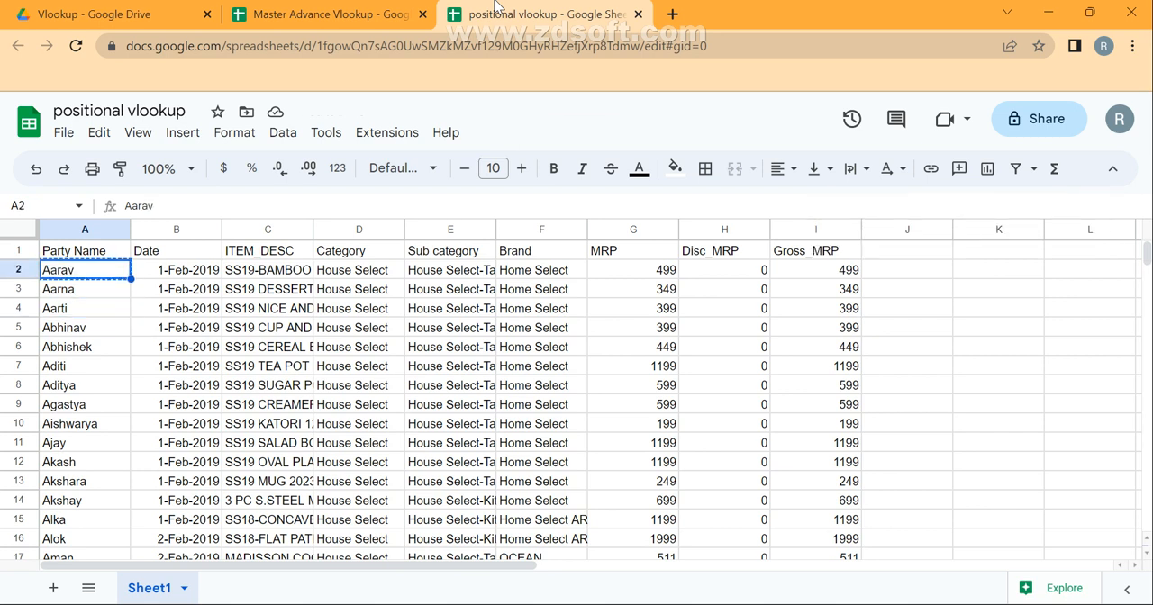
key(Down)
key(Down)
key(Down)
key(ctrl+v)
Paste the copied party name into A13 as another repeated entry.
key(Down)
key(Down)
key(Down)
key(ctrl+v)
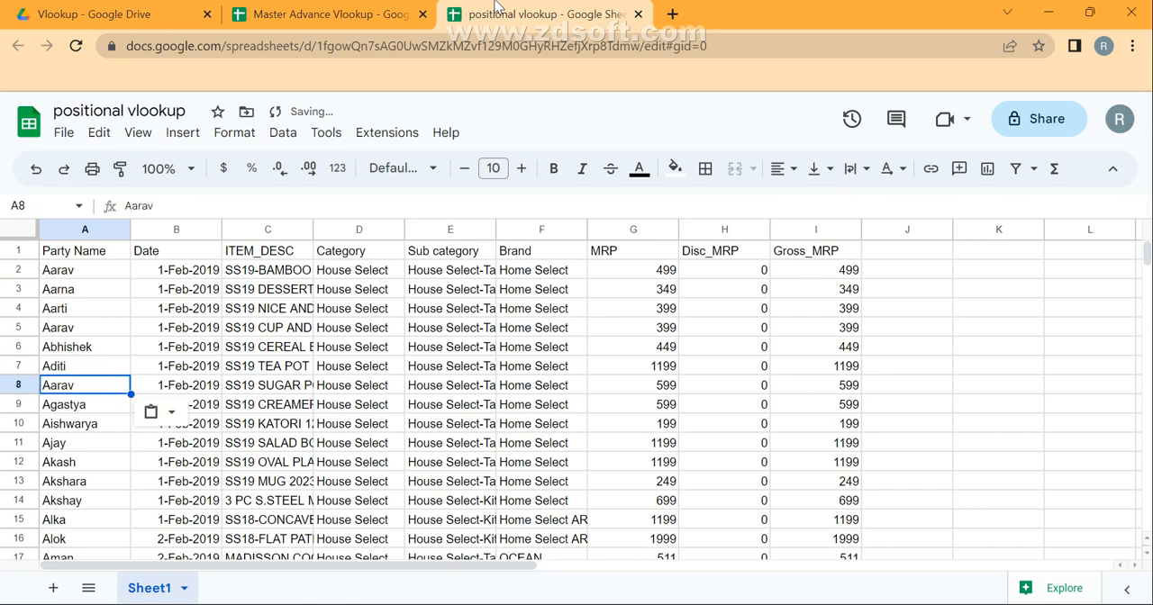
key(Down)
key(Down)
key(Down)
key(Down)
key(Down)
key(Down)
key(Down)
key(Down)
key(Down)
key(Down)
key(Down)
key(Down)
key(ctrl+Home)
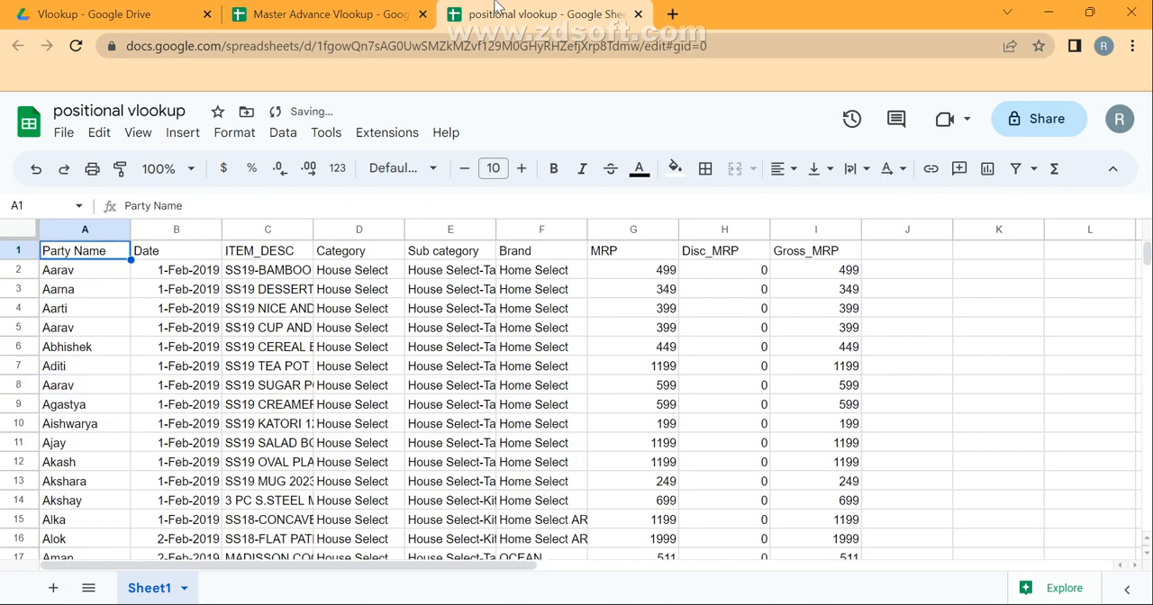
key(Down)
key(Down)
key(Down)
key(Down)
key(Down)
key(Down)
key(Down)
key(Down)
key(Down)
key(Down)
key(Down)
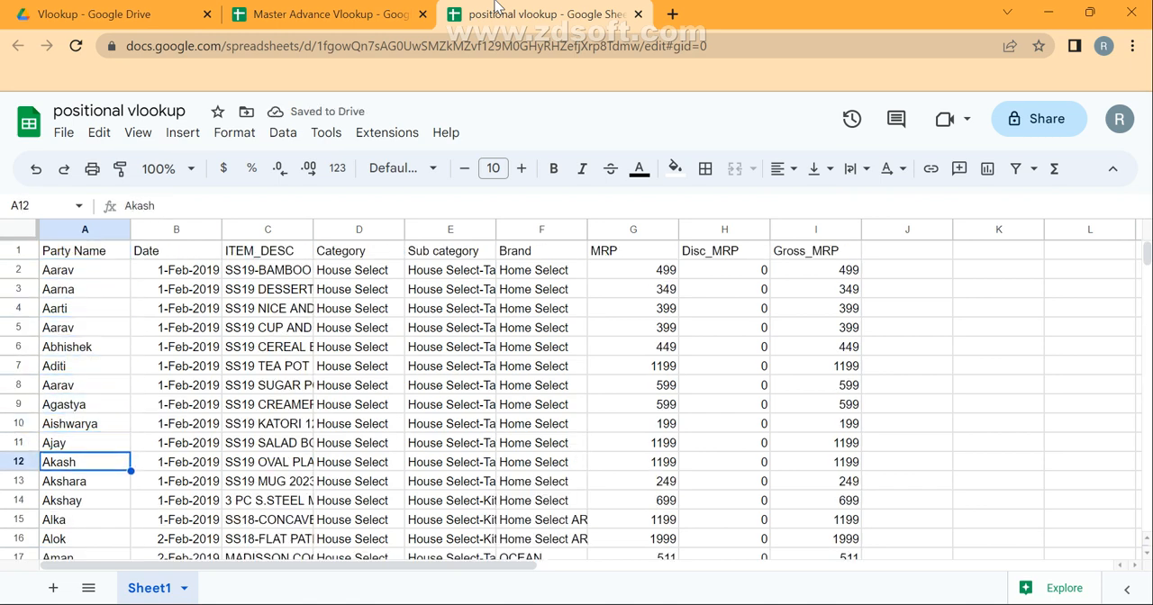
key(Down)
key(ctrl+v)
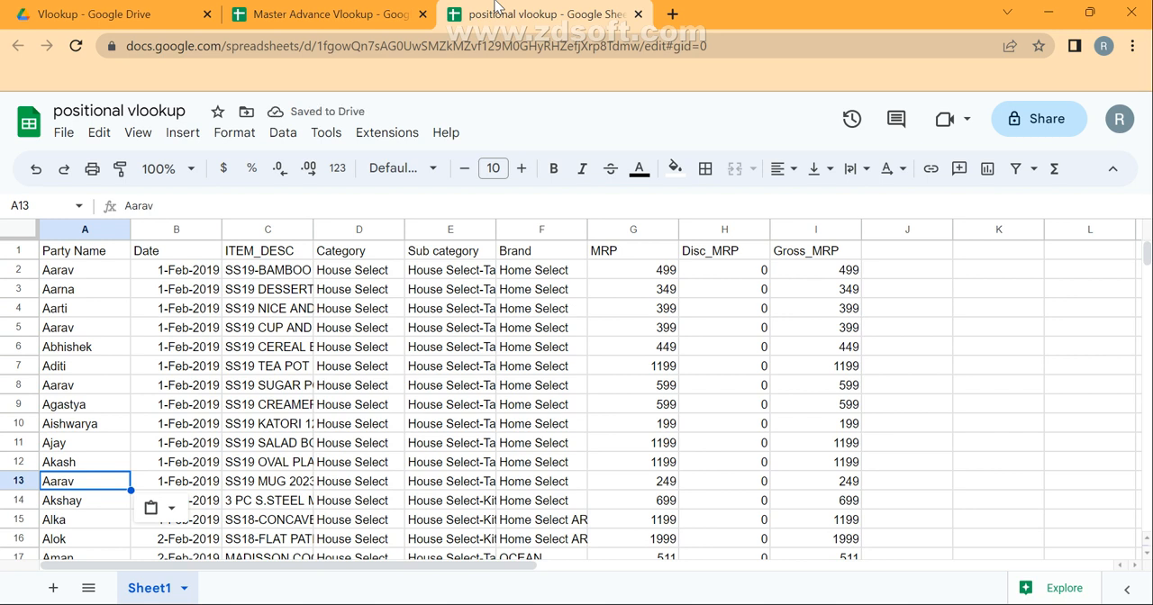
Search Sheet1 for the repeated party name in A13 to find its occurrences.
key(ctrl+c)
key(ctrl+f)
key(ctrl+v)
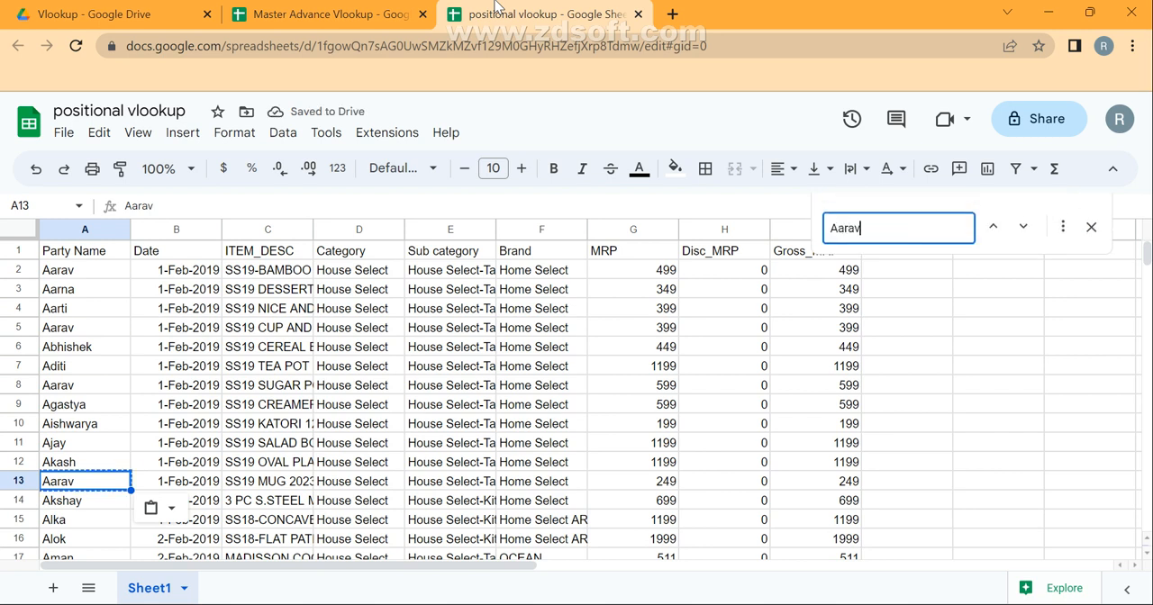
key(Return)
key(Escape)
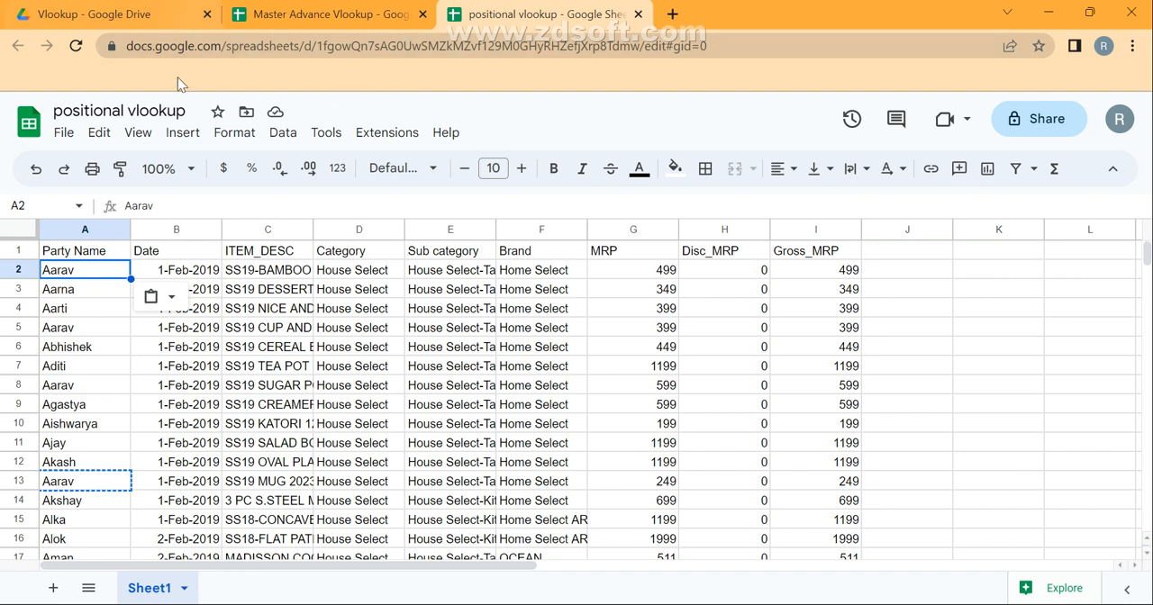
Add a second sheet to the spreadsheet, and select the range J2:J13 back on Sheet1.
click(51, 588)
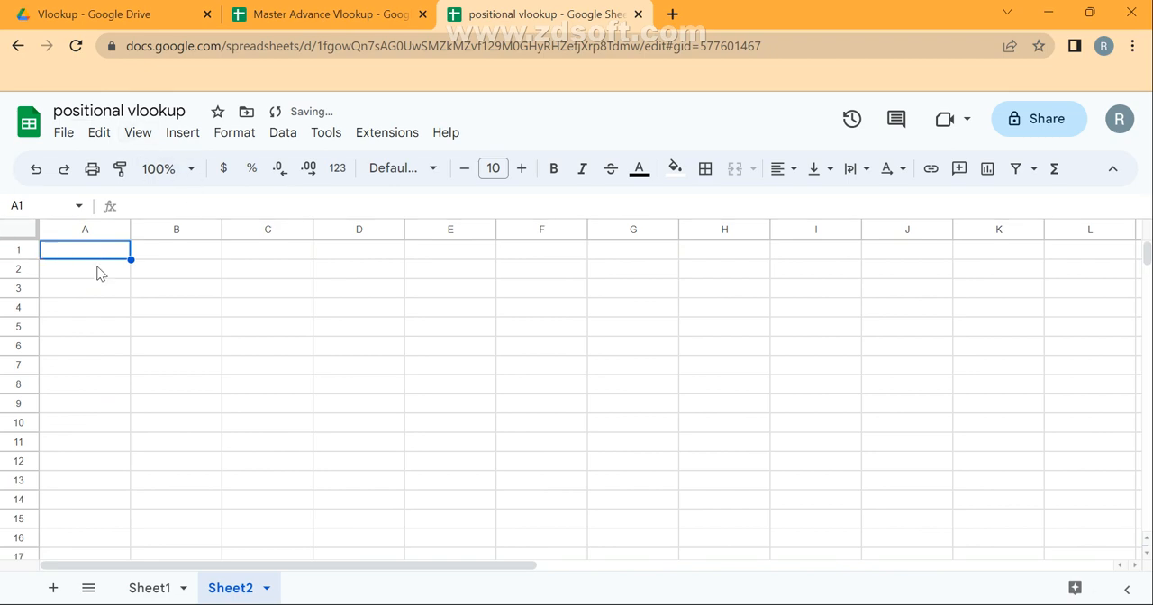
click(145, 590)
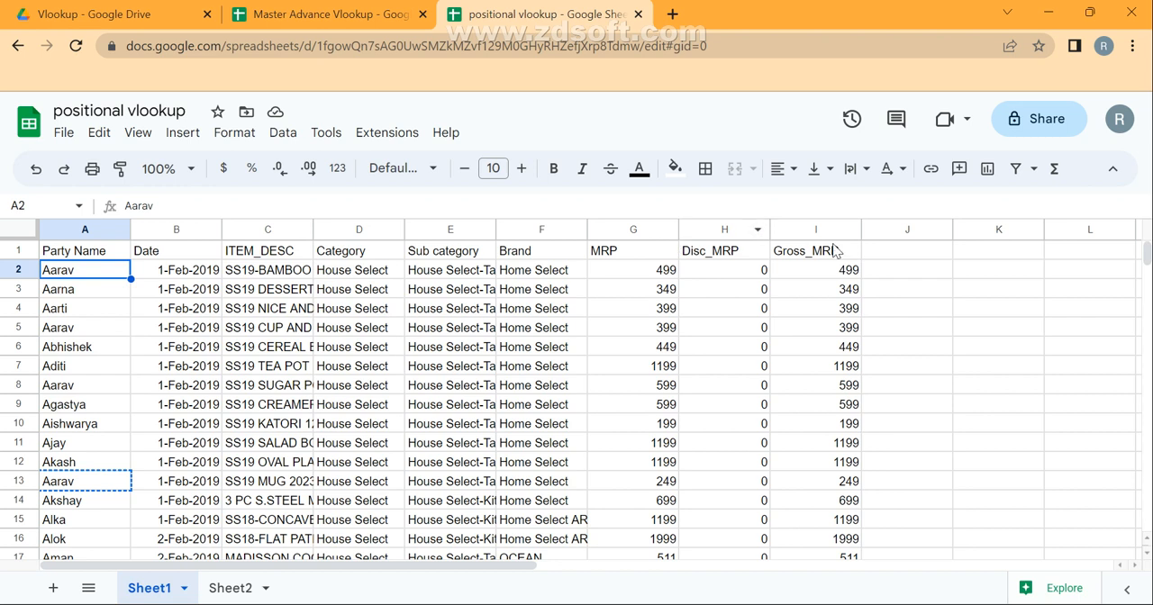
drag(901, 268, 929, 481)
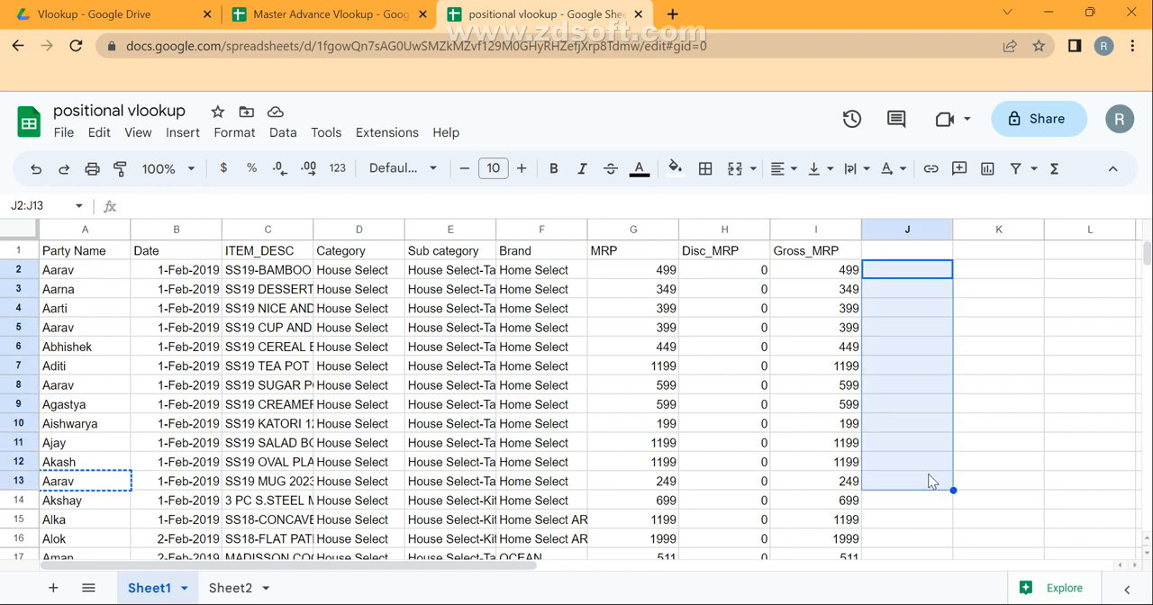
Enter 1 in J2 to number the first occurrence of the party name in A2.
click(94, 275)
key(ctrl+c)
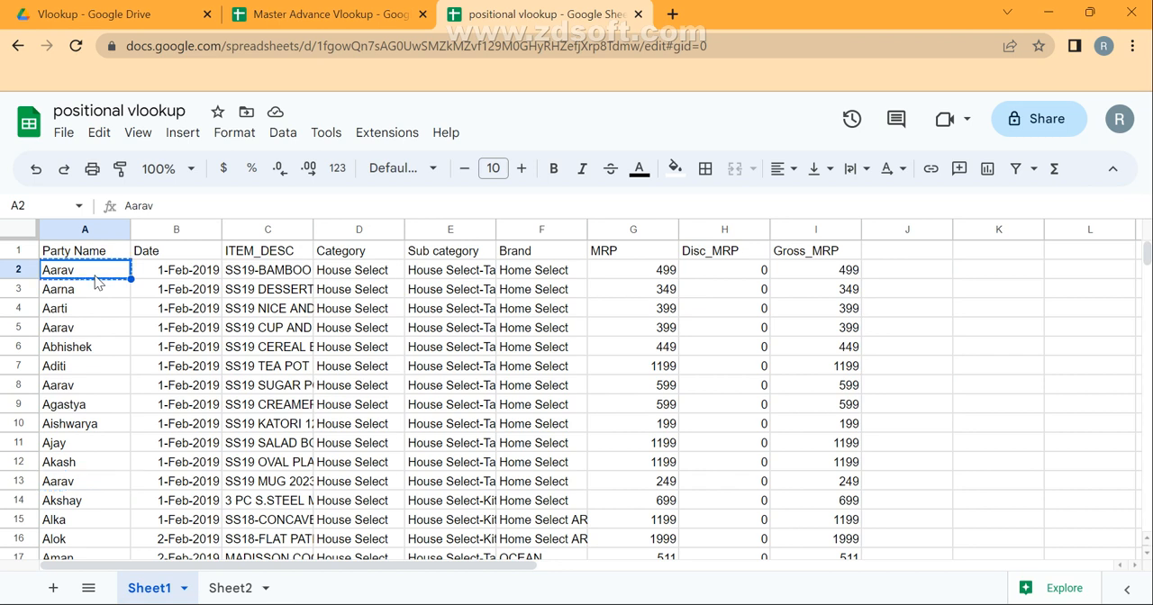
key(Right)
key(Right)
key(Right)
key(Right)
key(Right)
key(Right)
key(Right)
key(Right)
key(Right)
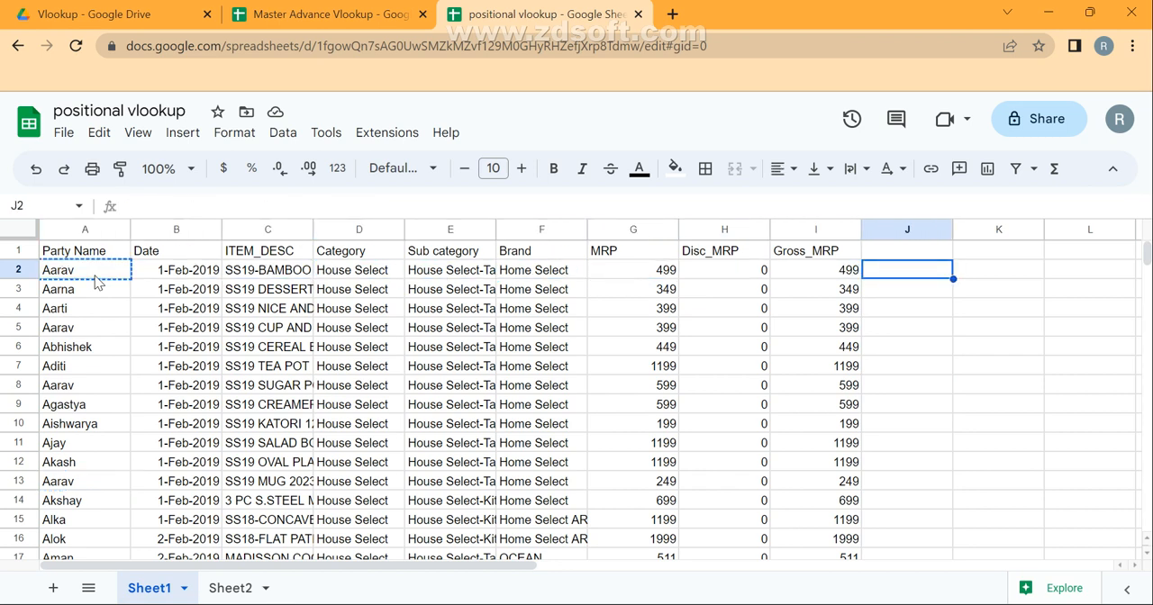
text(1)
key(Return)
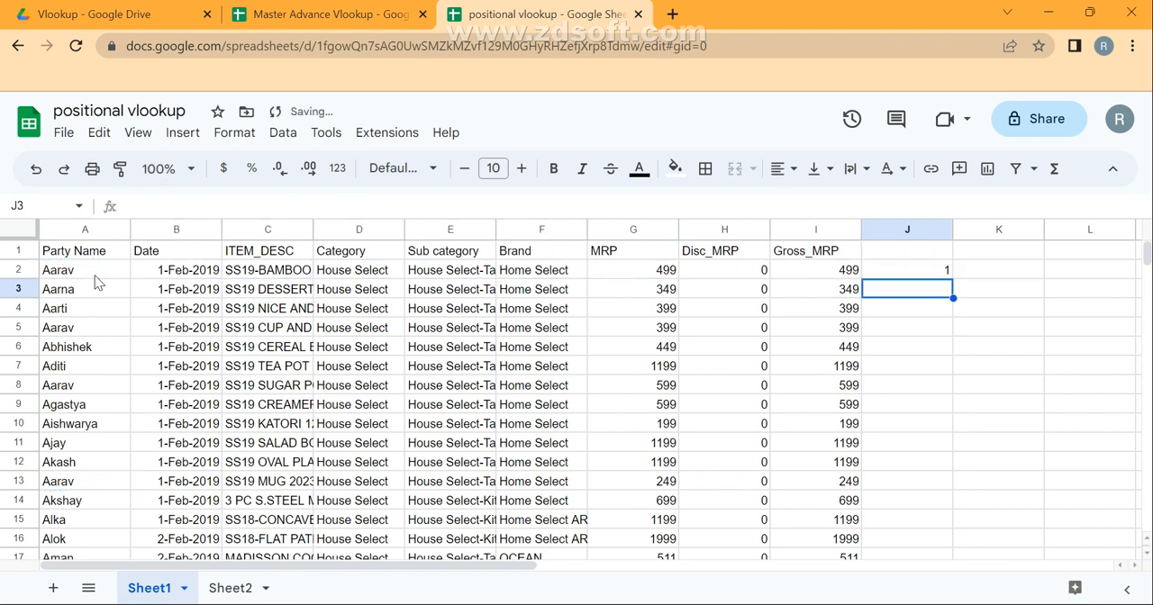
Number the party name occurrences by hand, entering 1 in J3, 1 in J4 and 2 in J5.
text(1)
key(Return)
text(1)
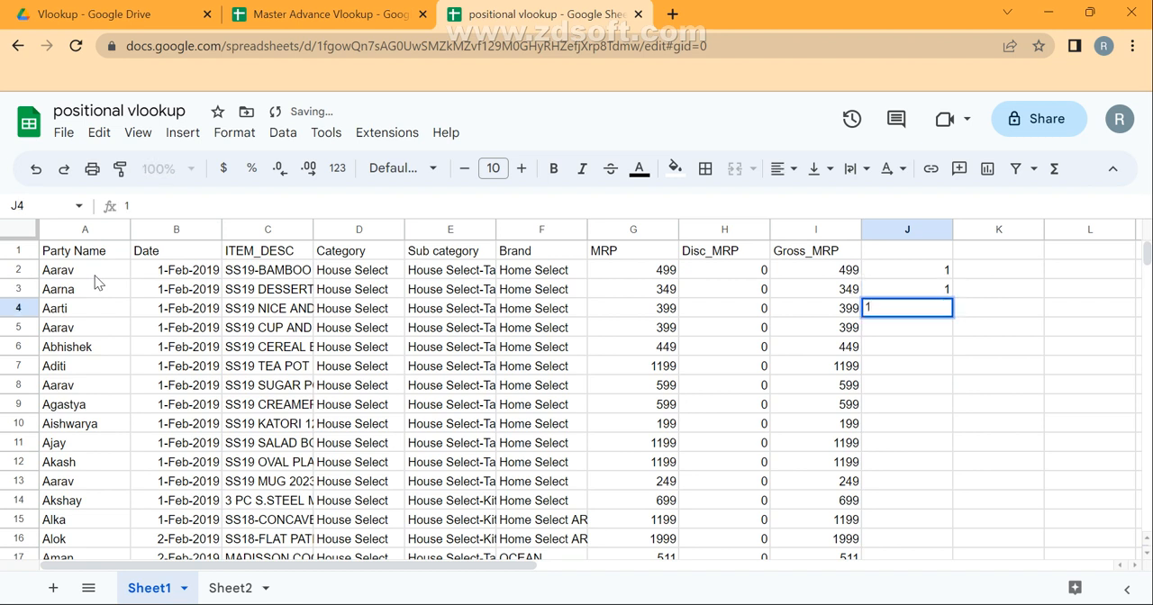
key(Return)
key(shift+space)
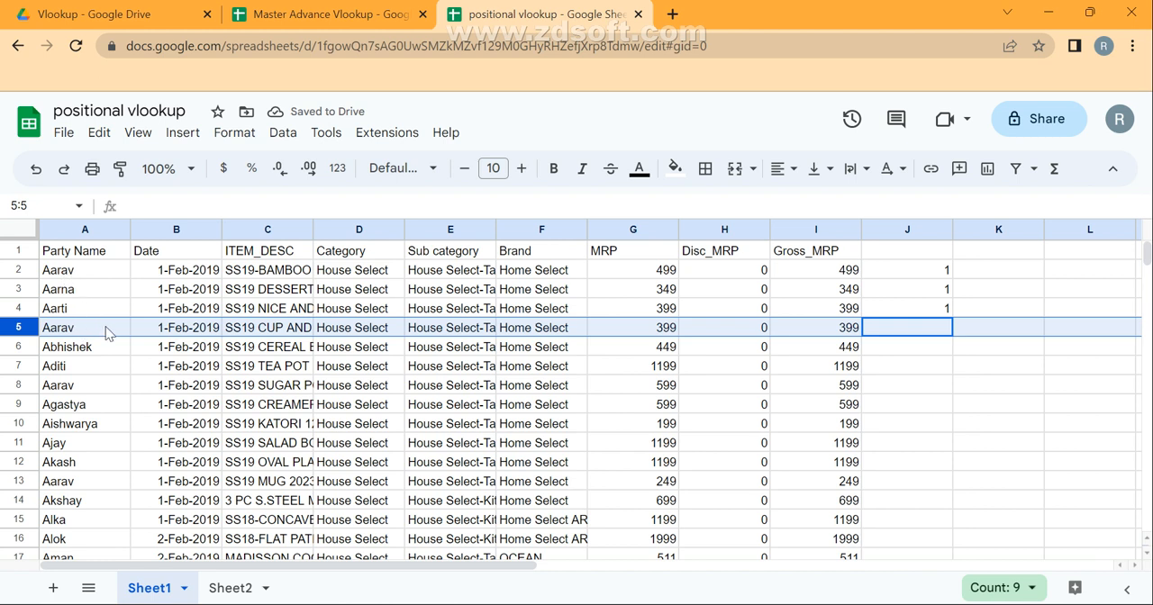
key(Right)
key(Left)
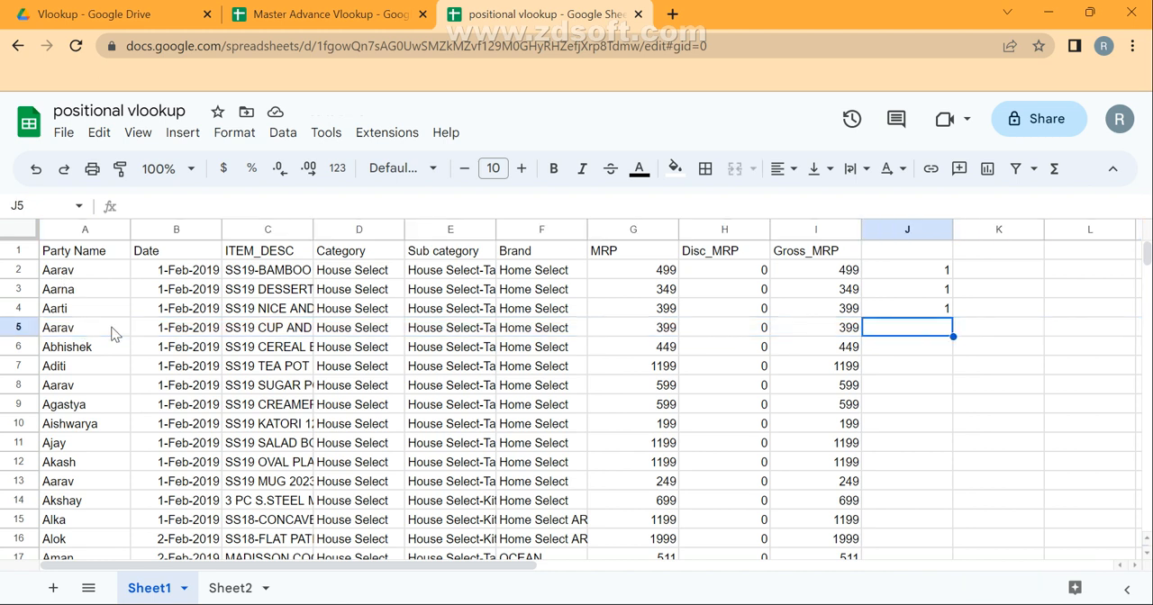
text(2)
key(Return)
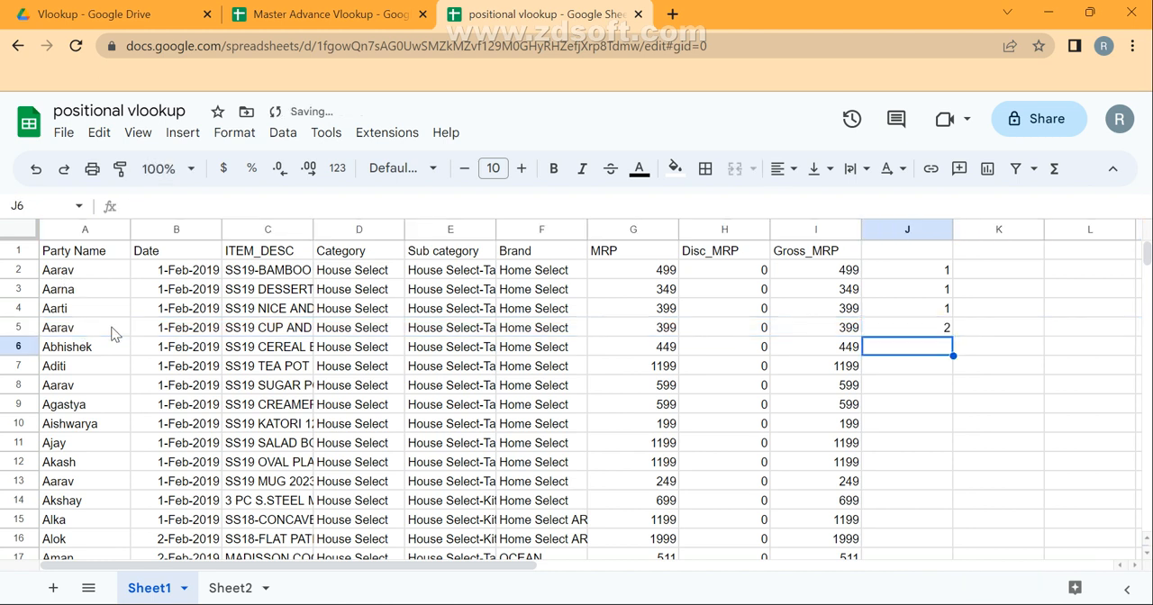
Continue the manual occurrence numbering with 1 in J6, 1 in J7 and 3 in J8.
key(shift+space)
key(shift+space)
key(Left)
key(Left)
key(ctrl+Left)
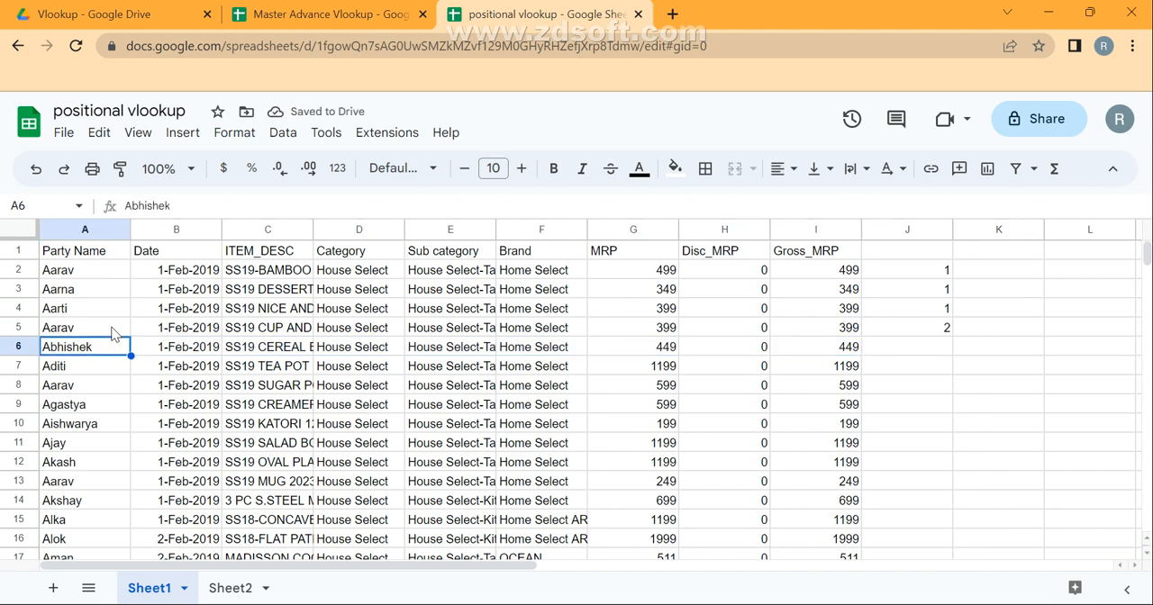
key(ctrl+Right)
key(Right)
text(1)
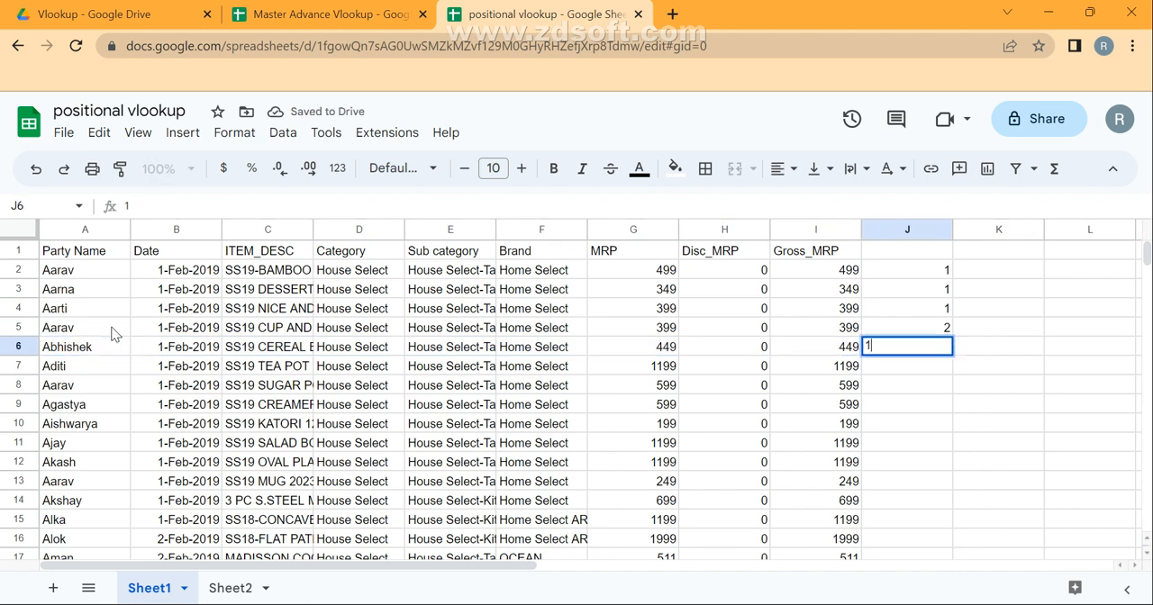
key(Return)
text(1)
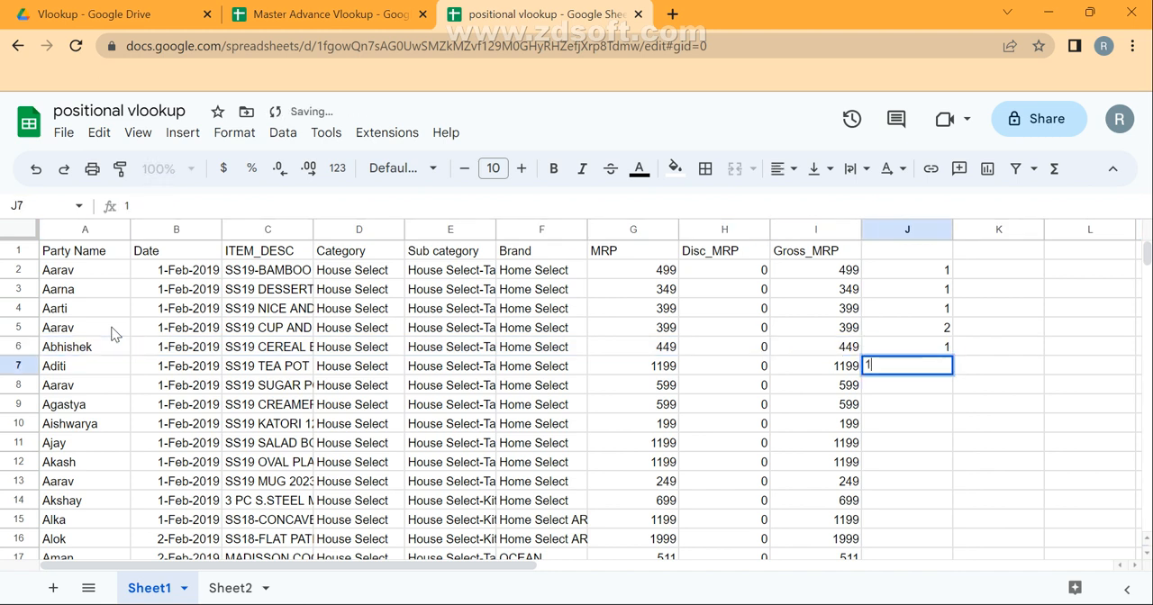
key(Return)
key(shift+space)
key(shift+space)
key(shift+space)
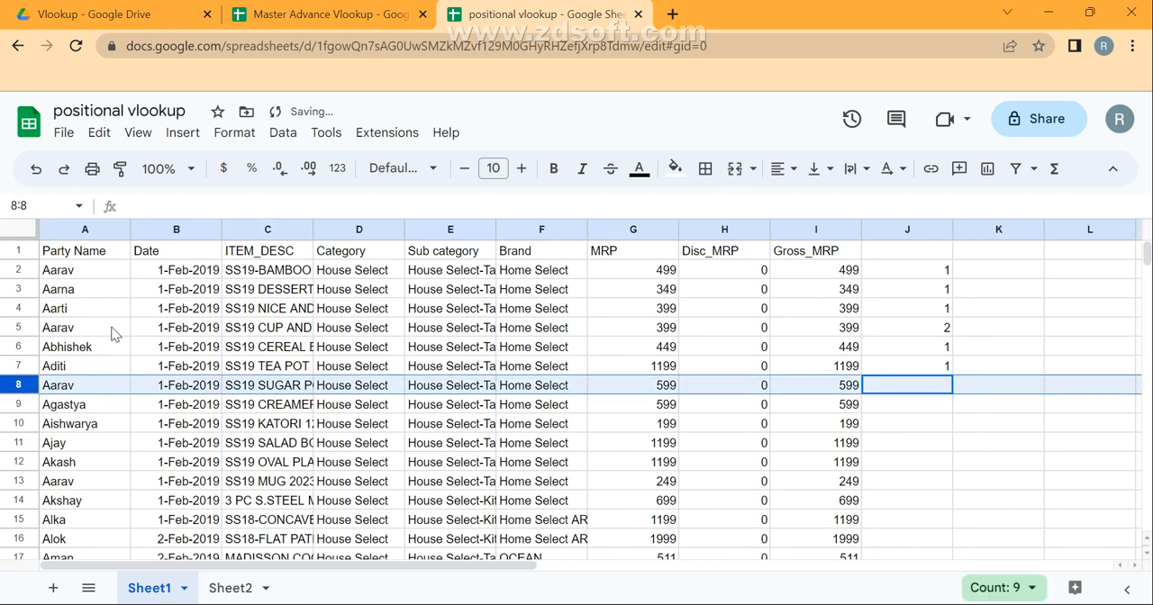
text(3)
key(Return)
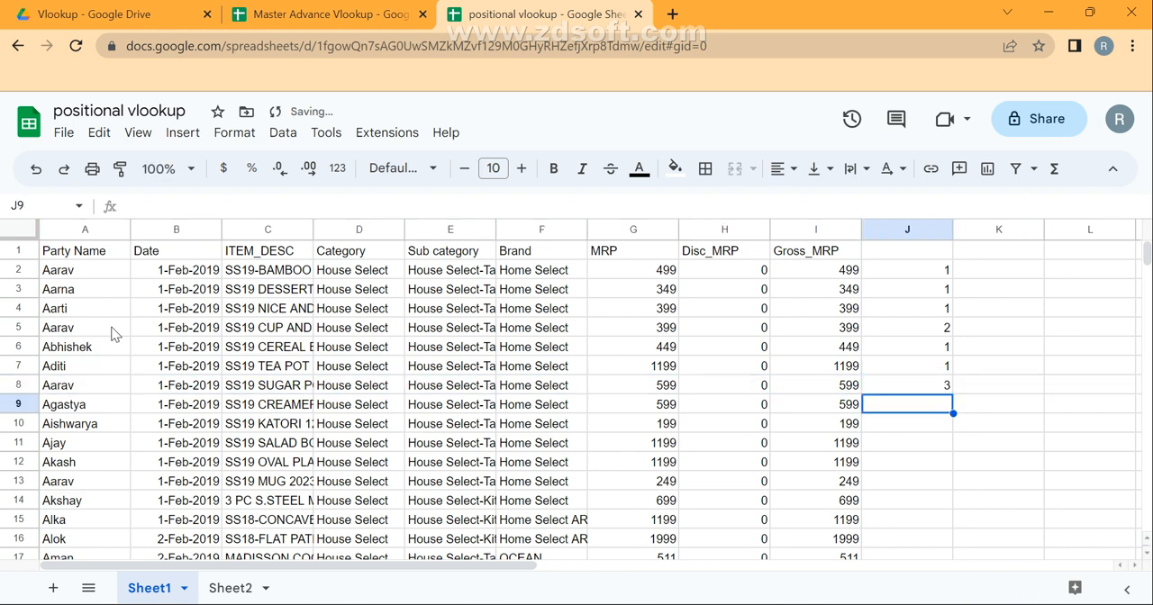
Clear the manually entered occurrence numbers from J2:J8.
key(Up)
key(Up)
key(Up)
key(Up)
key(Up)
key(Up)
key(Up)
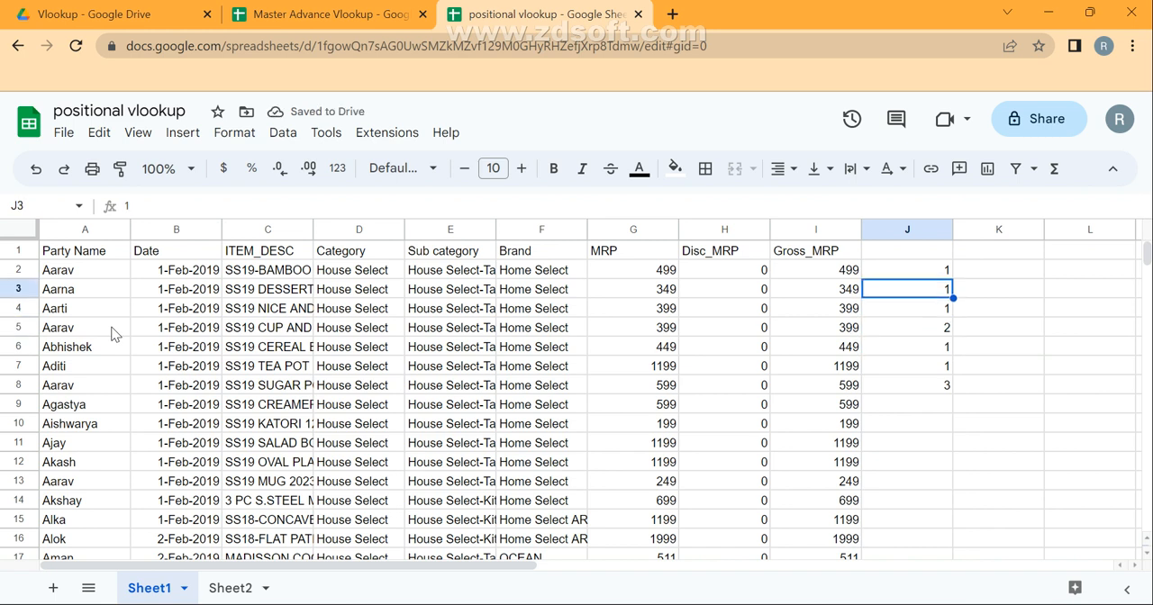
key(ctrl+shift+Down)
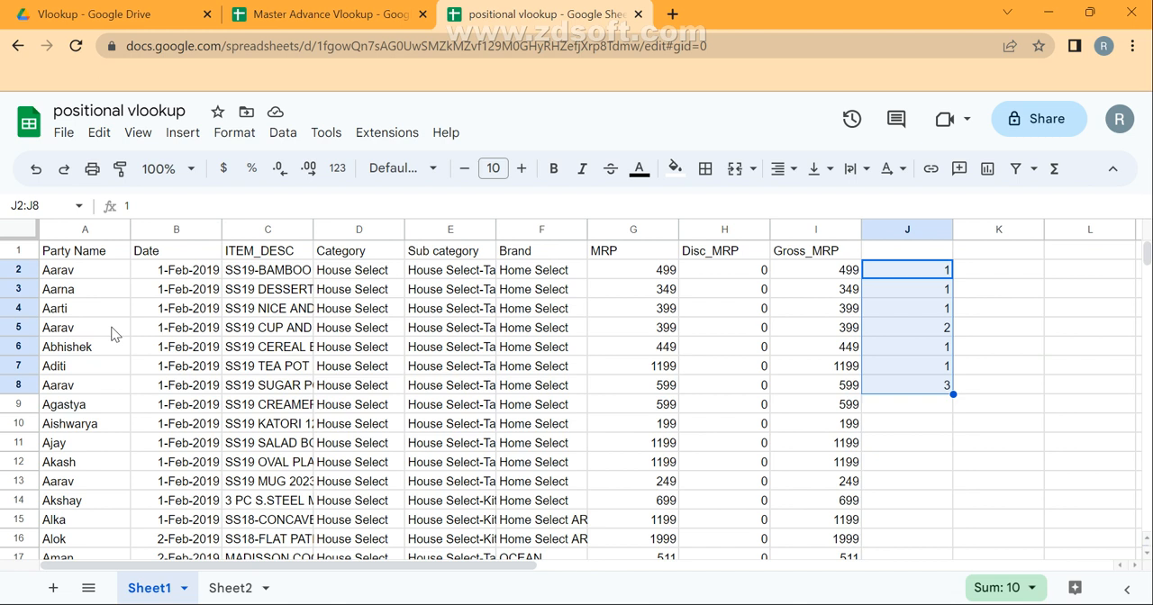
key(Delete)
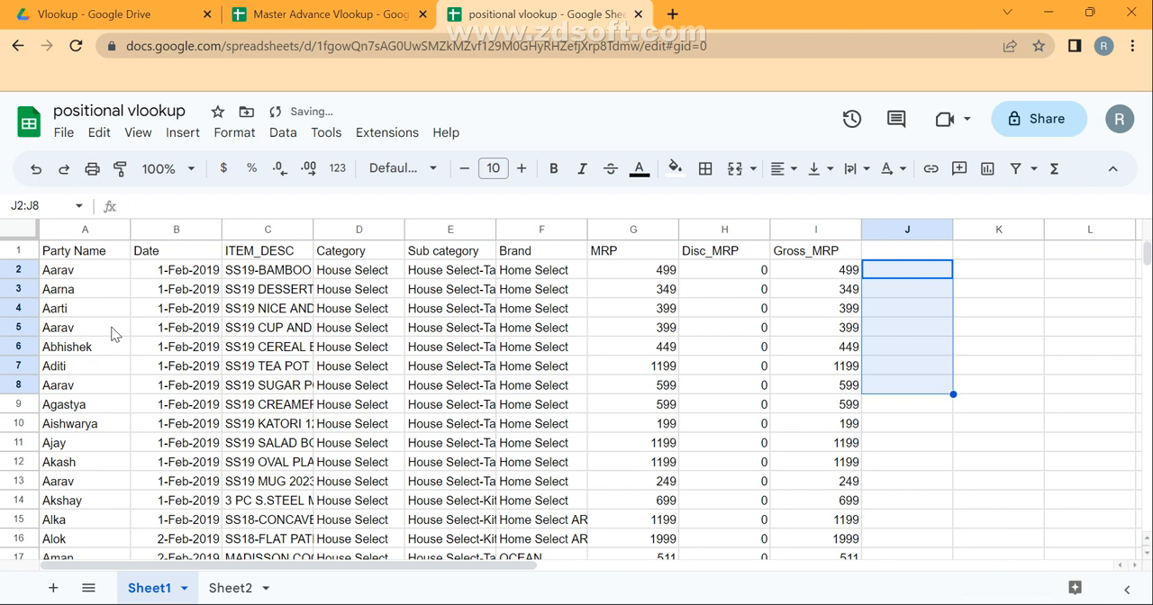
Start an array formula in J2 that leaves rows with an empty party name blank: =ARRAYFORMULA(IF(A2:A="","",.
key(Up)
key(Down)
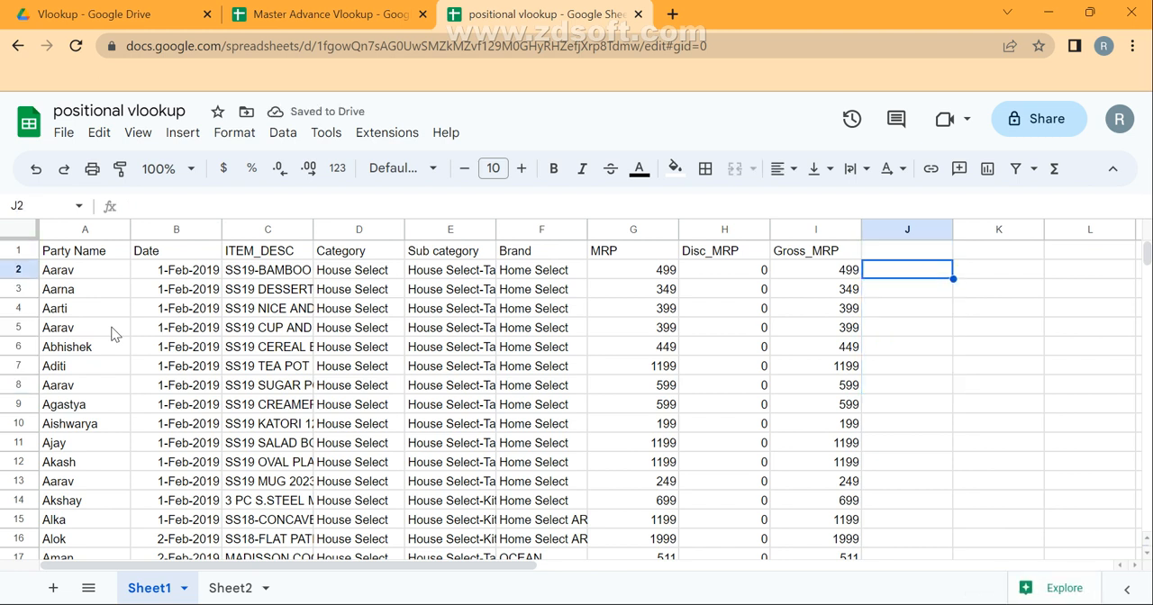
text(=ARRAYFORMULA()
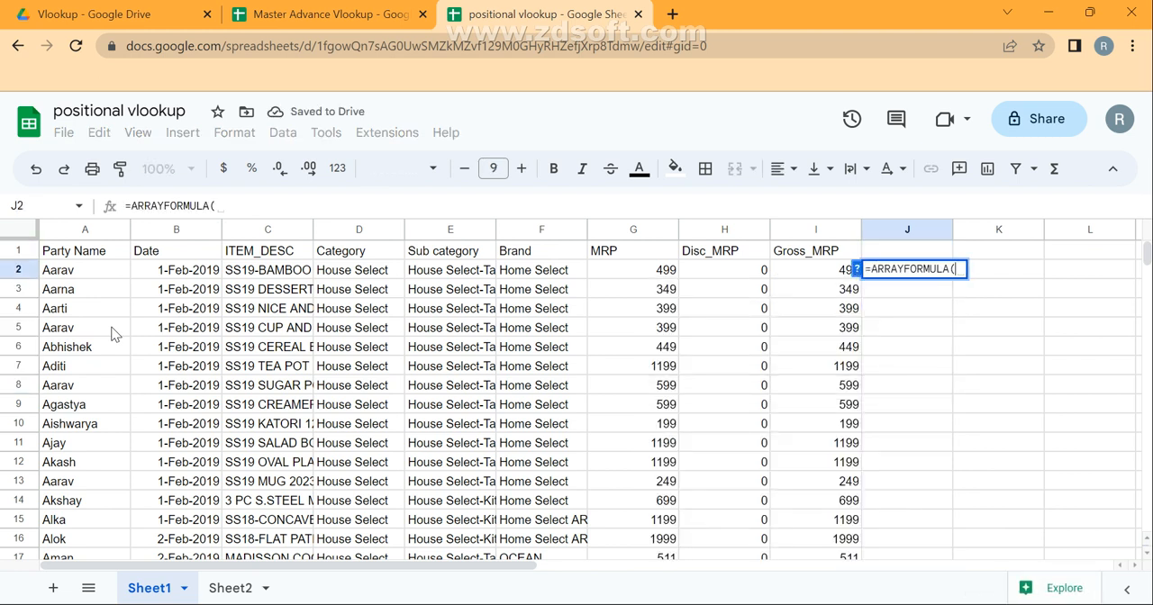
text(IF()
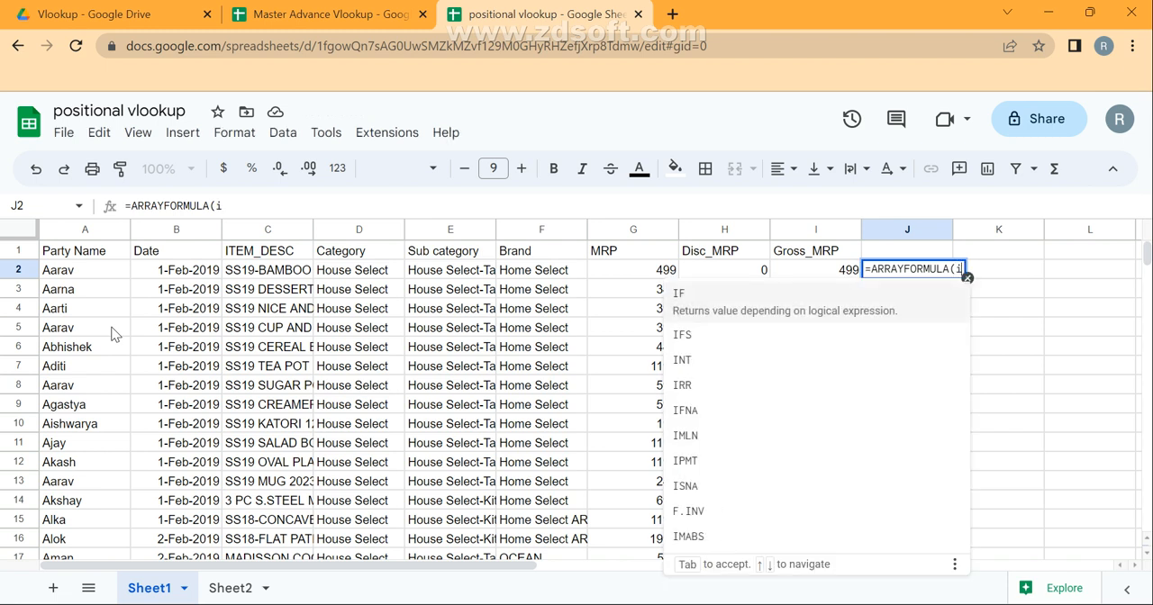
key(Left)
key(Left)
key(Left)
key(Left)
key(Left)
key(Left)
key(Left)
key(Left)
key(Left)
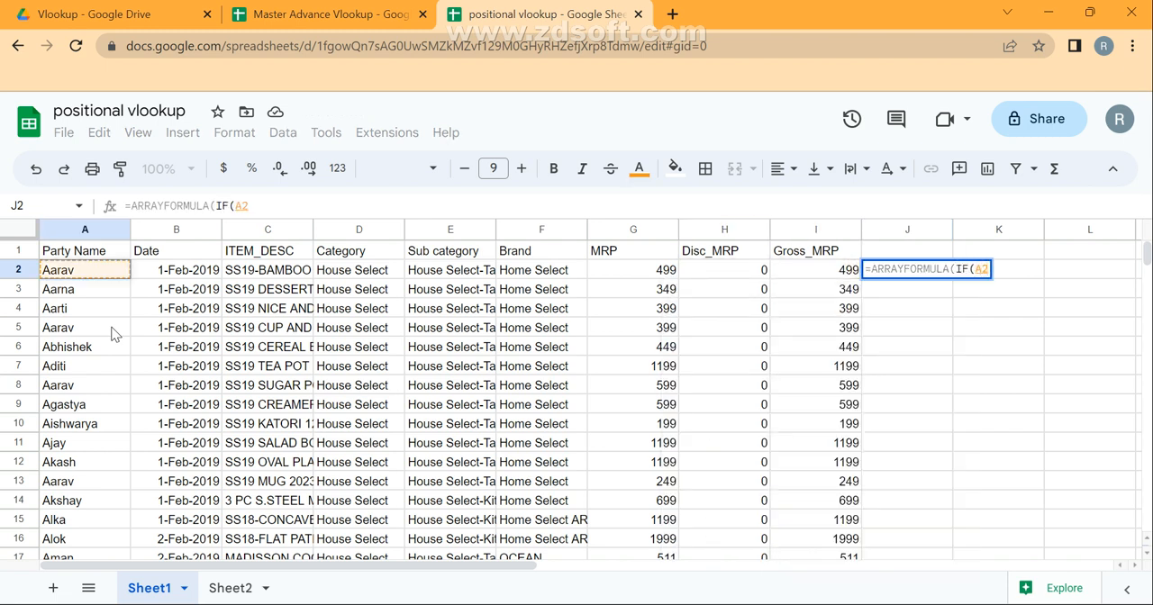
text(:A="","",)
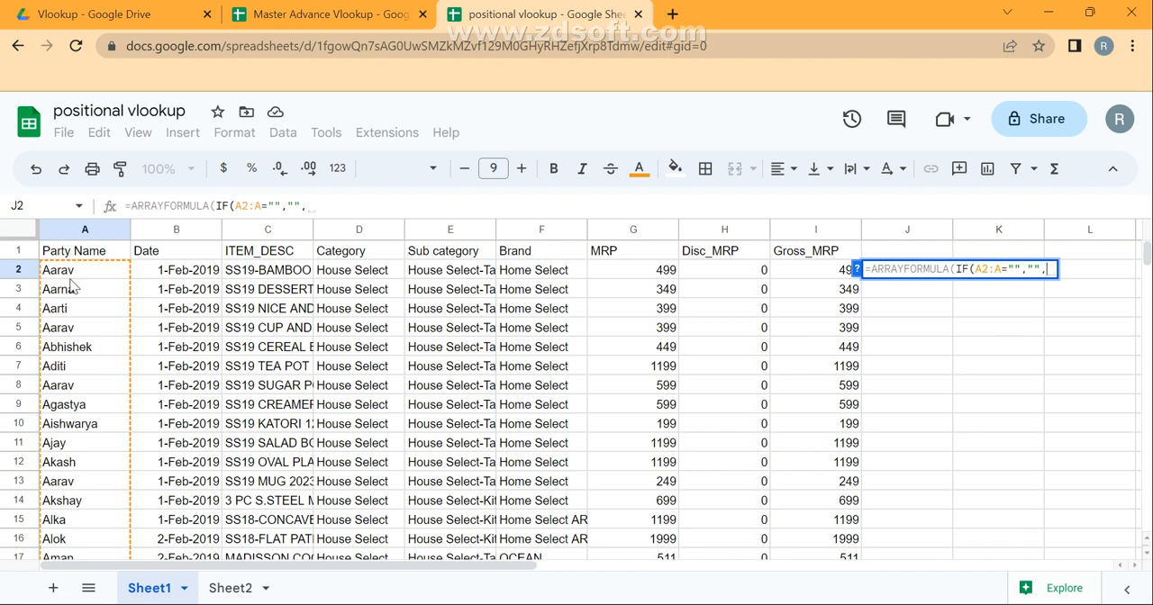
Extend the J2 formula with a COUNTIFS that matches the party name column against itself: COUNTIFS(A2:A,A2:A.
text(Countifs)
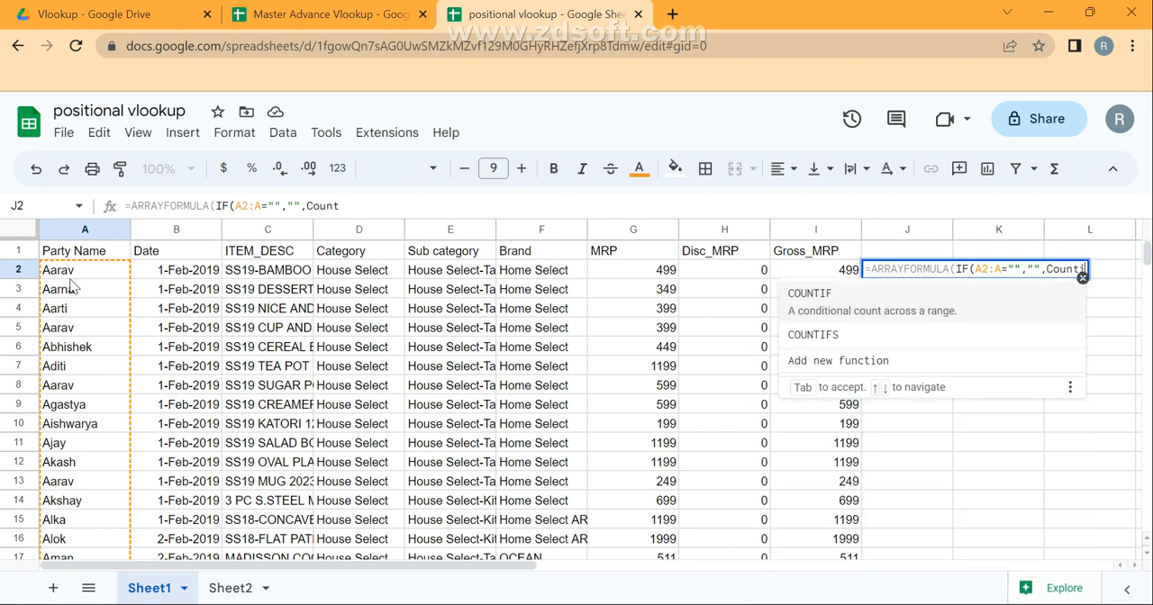
text(()
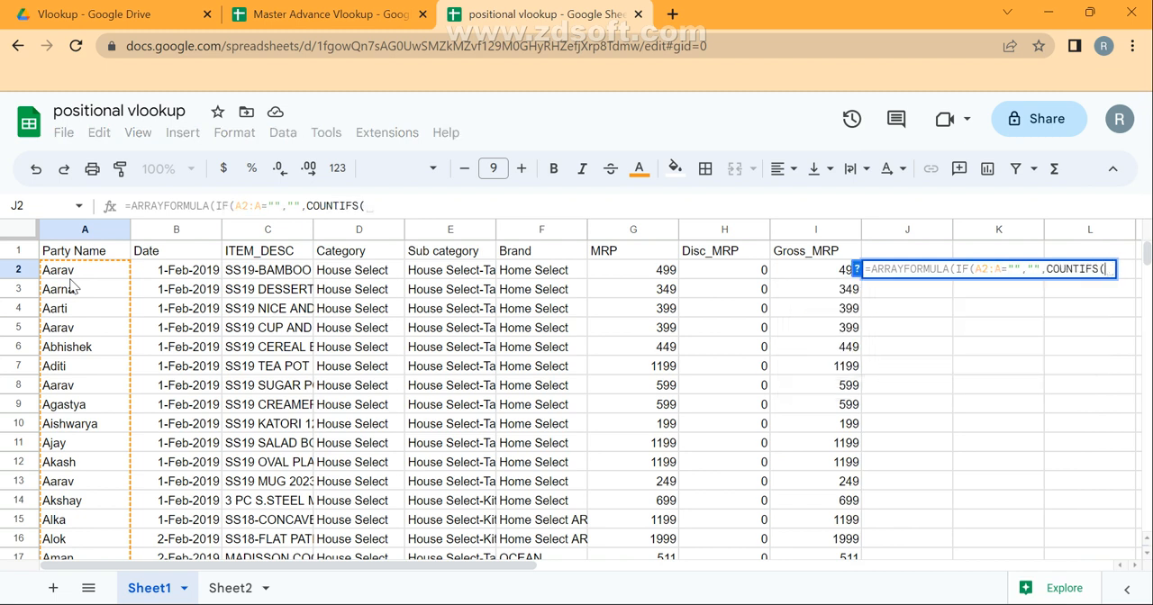
key(Left)
key(Left)
key(Left)
click(71, 280)
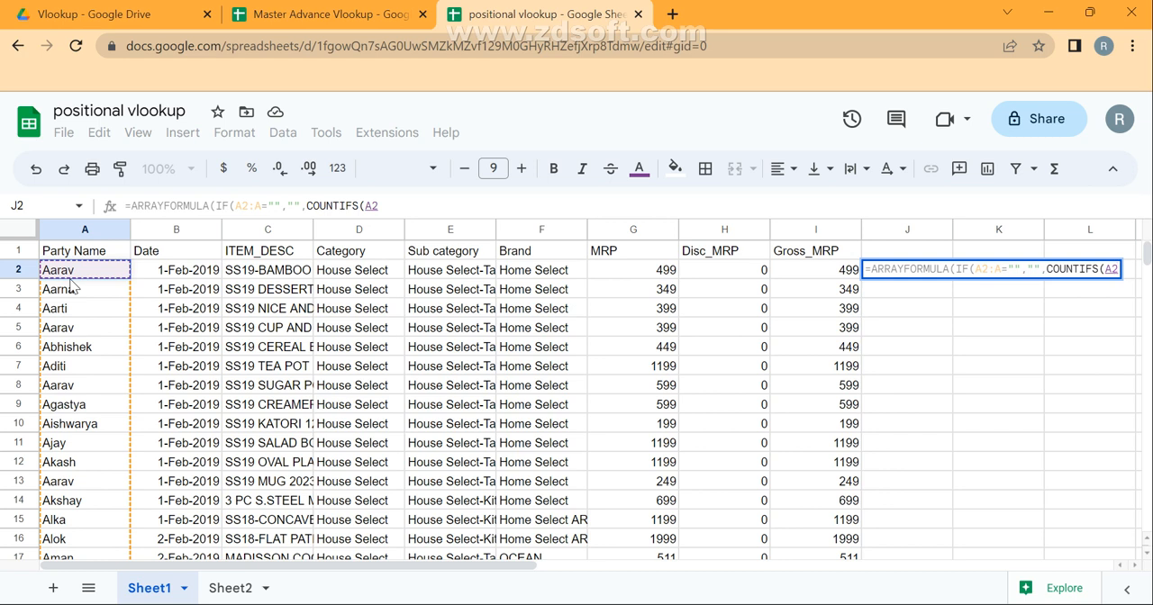
text(:A,)
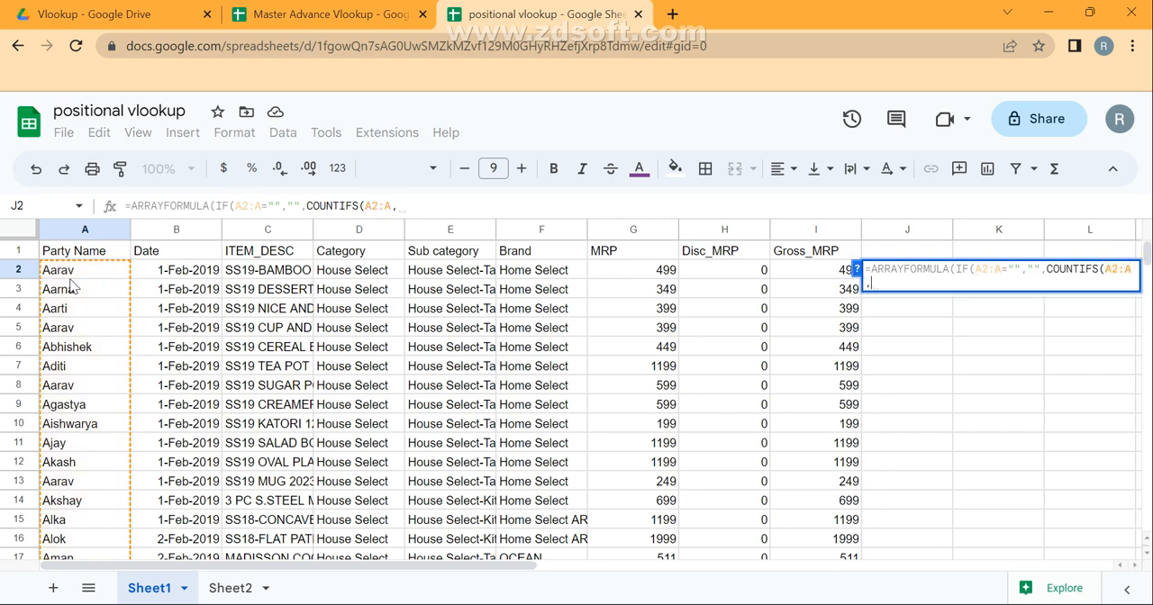
text(A:A)
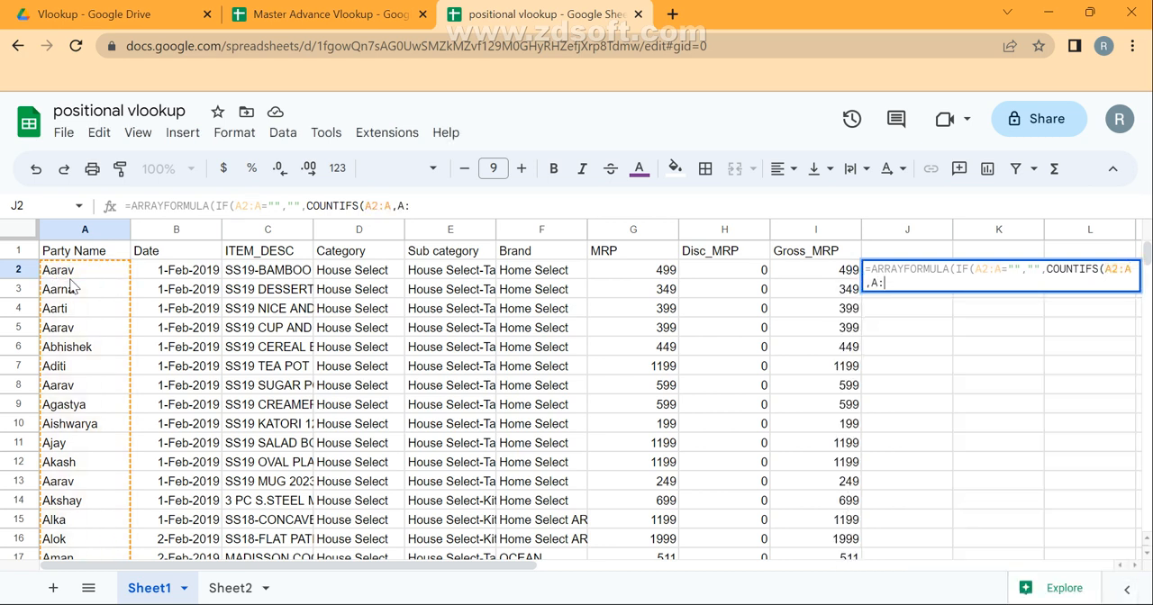
key(BackSpace)
key(BackSpace)
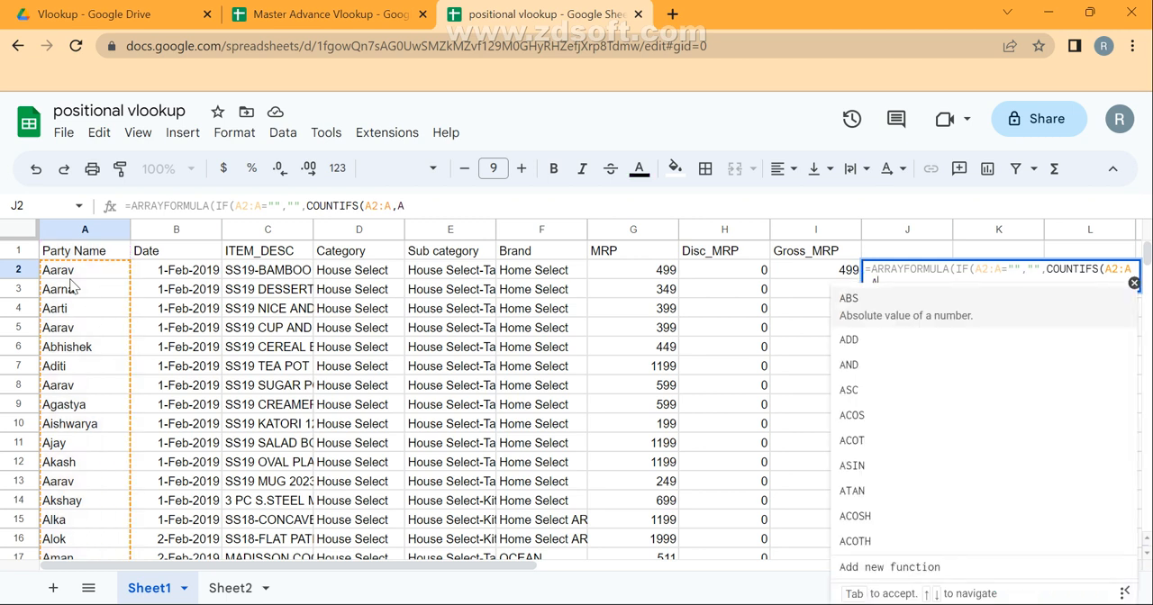
text(2:A)
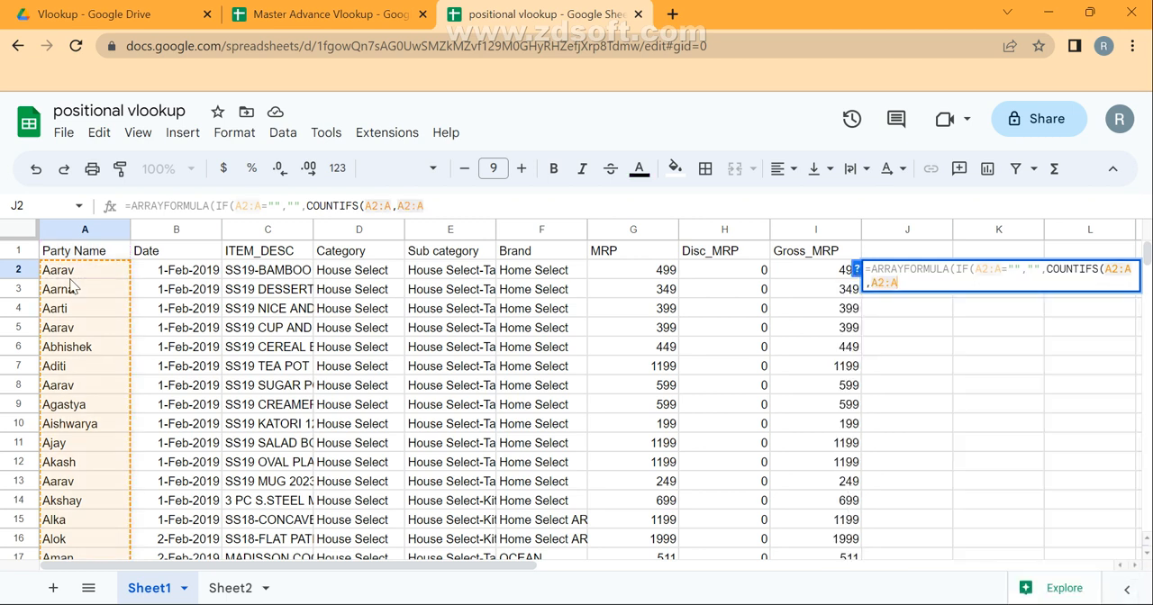
text(,)
text(row)
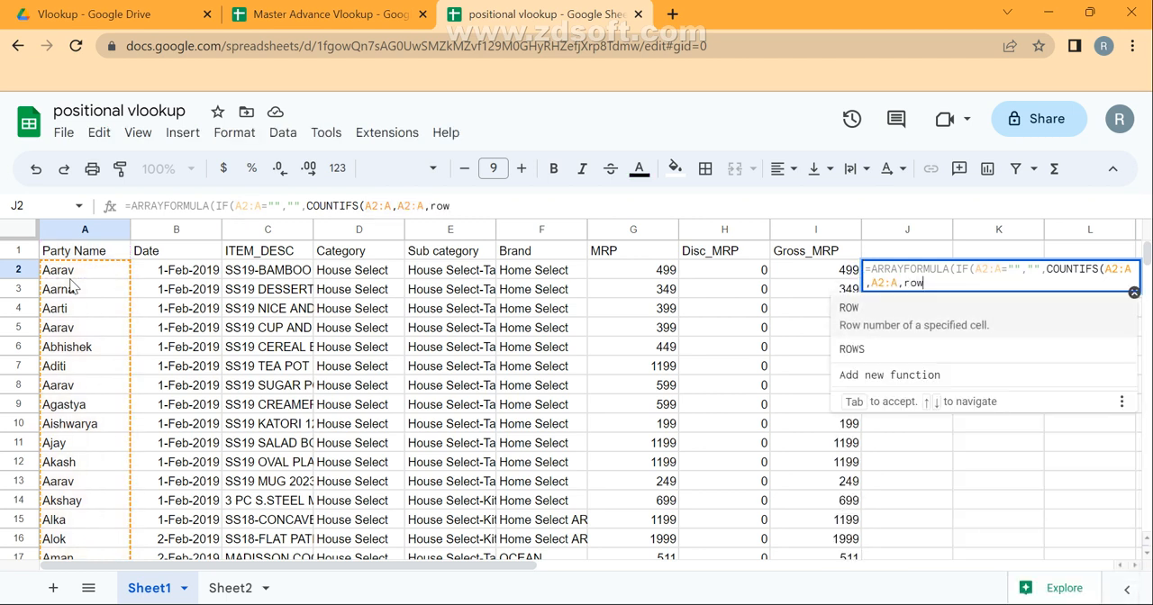
text((A2:A)
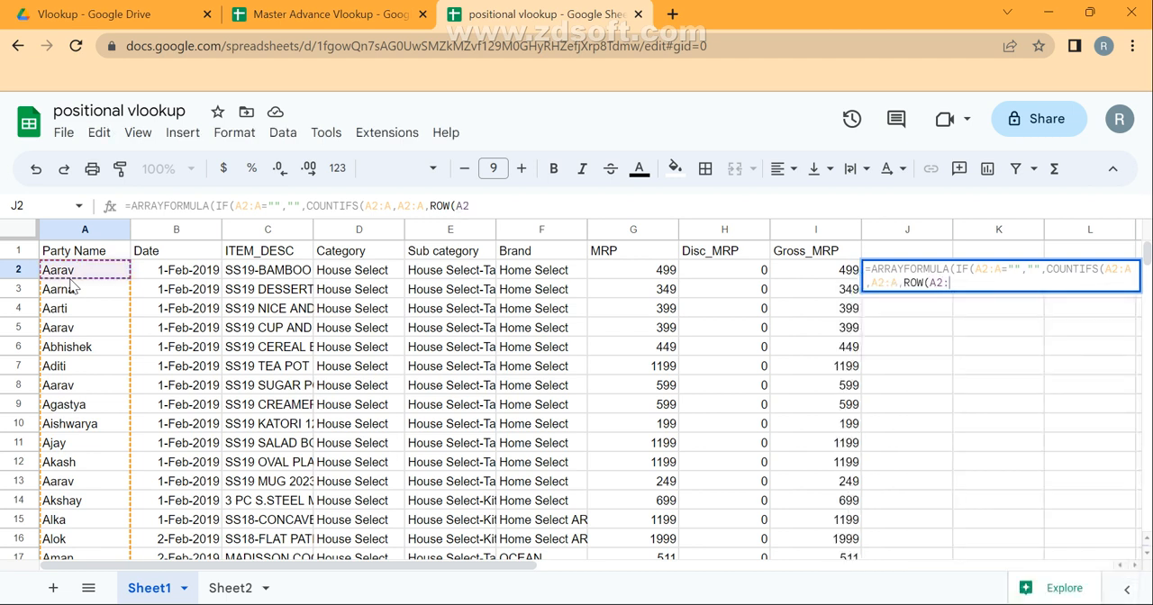
text(),)
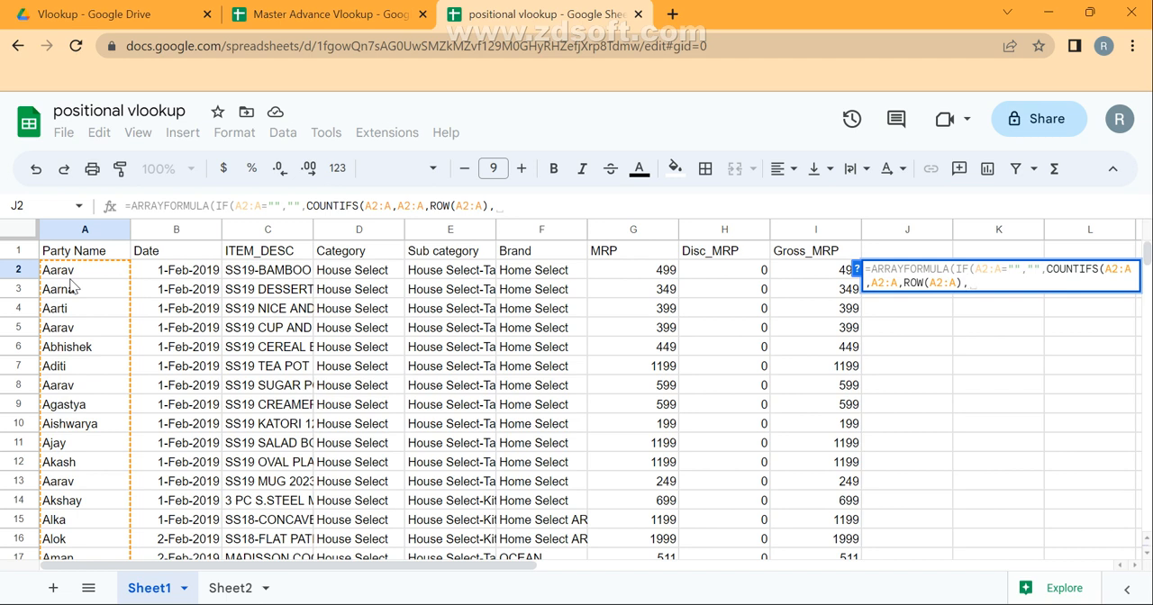
Add the running row condition ROW(A2:A),"<="&ROW(A2:A) to the COUNTIFS and commit the J2 formula.
text(")
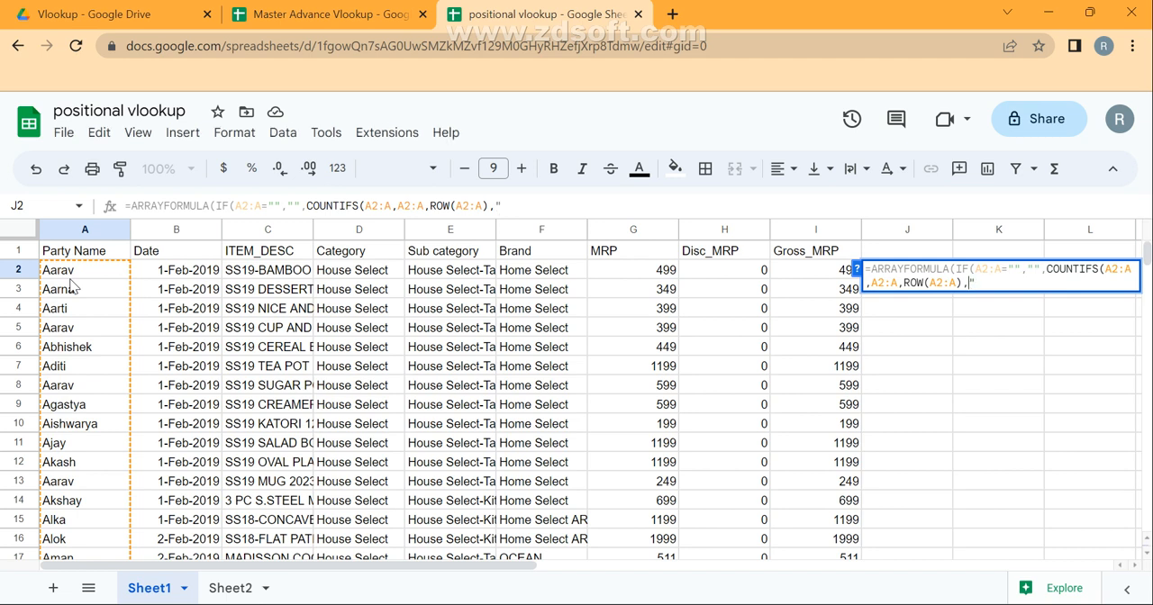
text(<="&ROW()
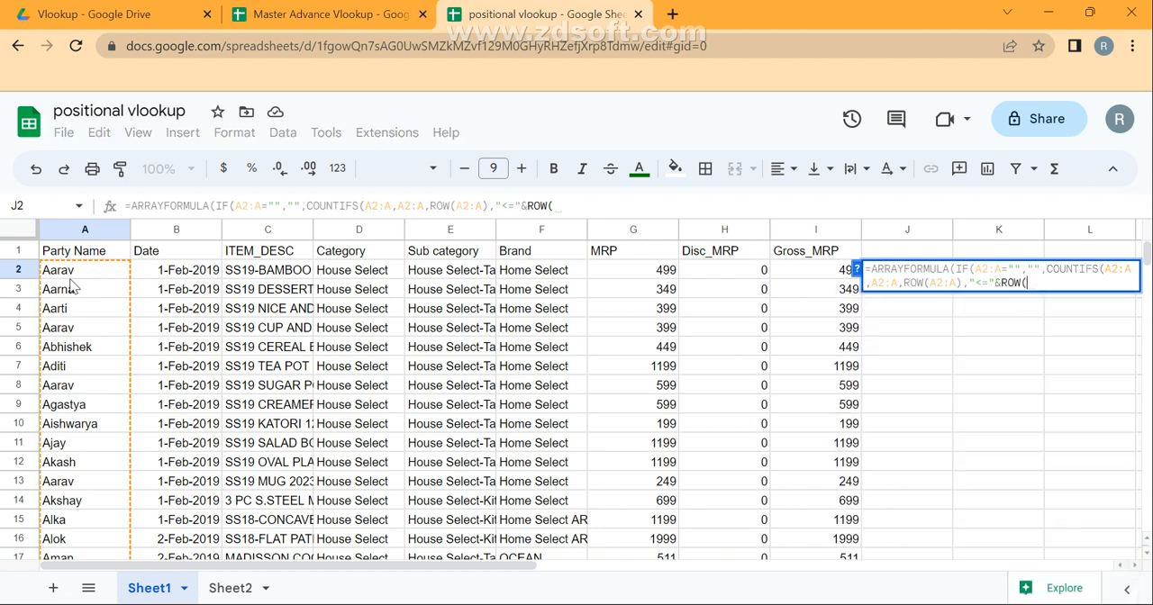
text(A2:)
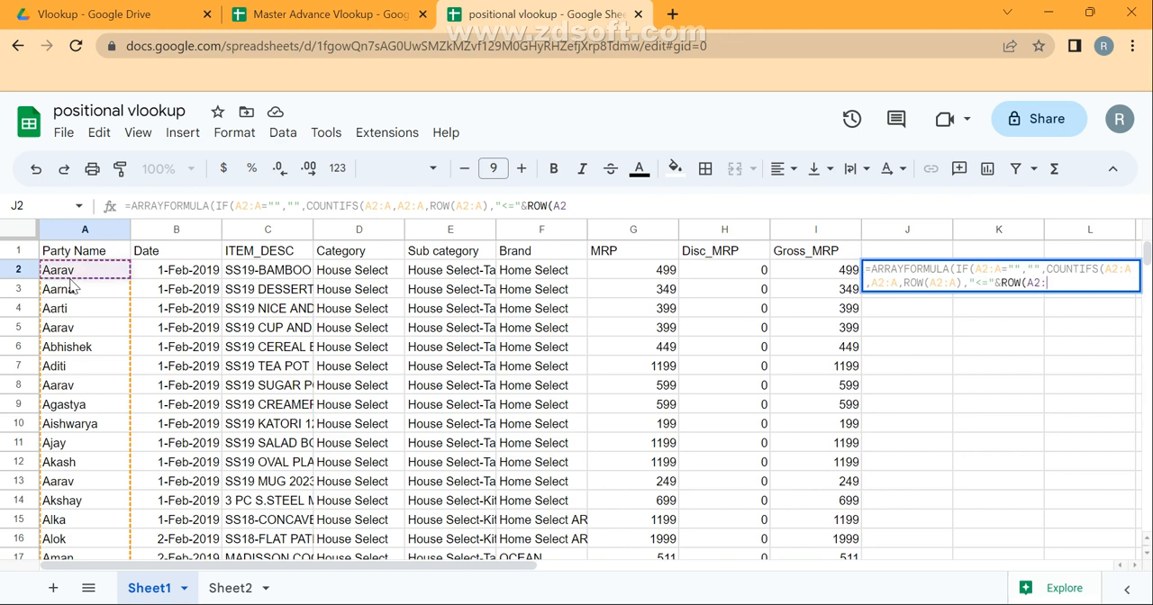
text(Q)
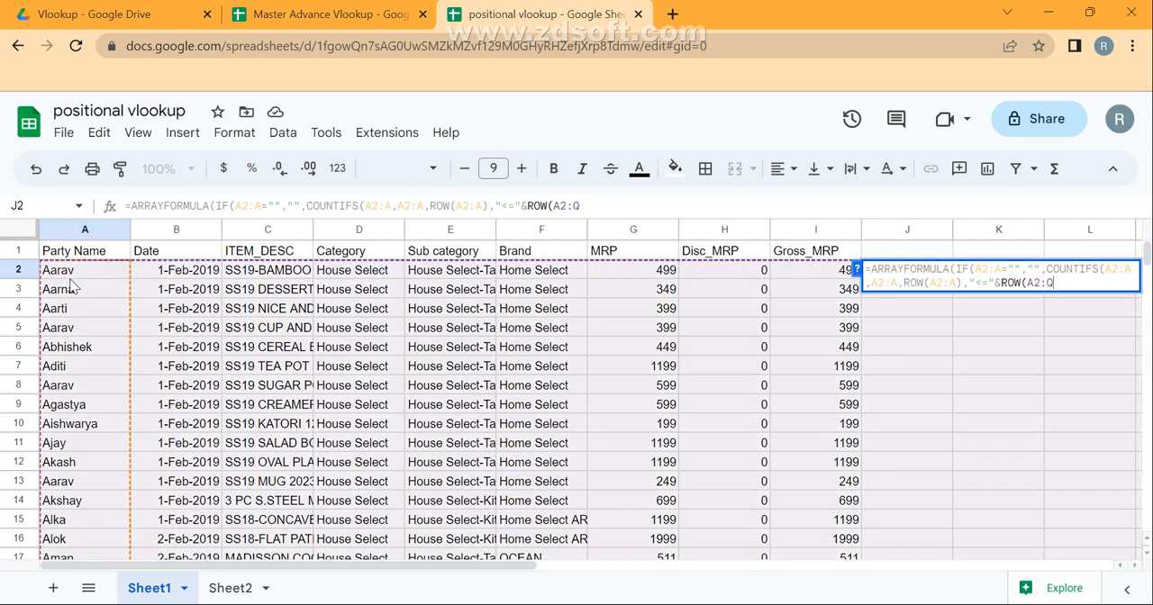
key(BackSpace)
text(A)
key(Return)
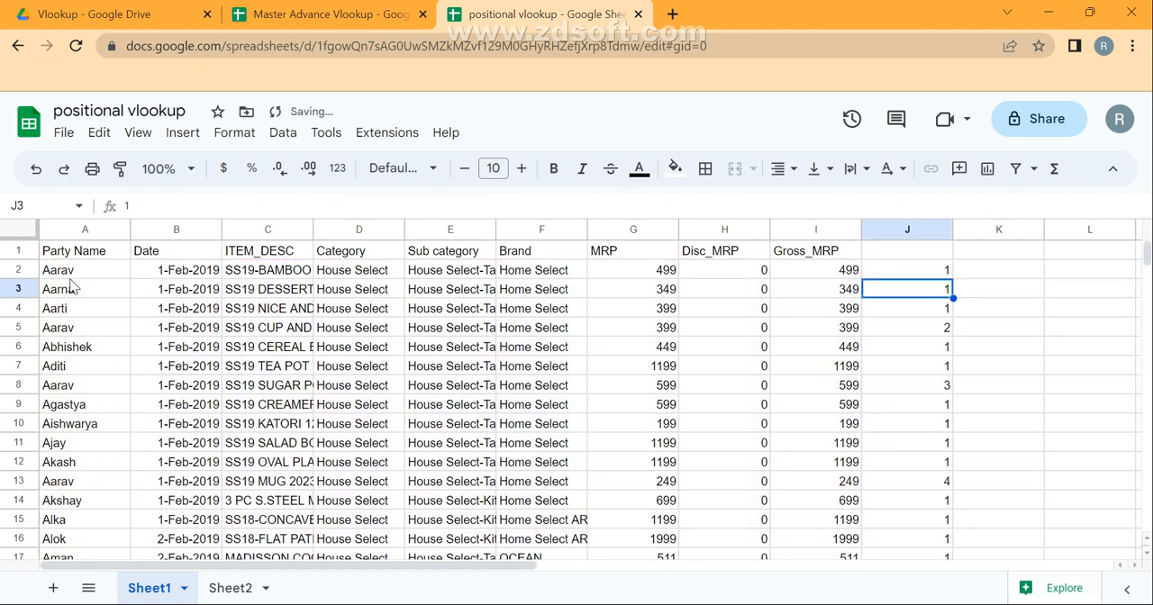
Fill the party name in A13 down into A14 to test the occurrence numbering.
key(Down)
key(Down)
key(Down)
key(Down)
key(Down)
key(Down)
key(Down)
key(Down)
key(Down)
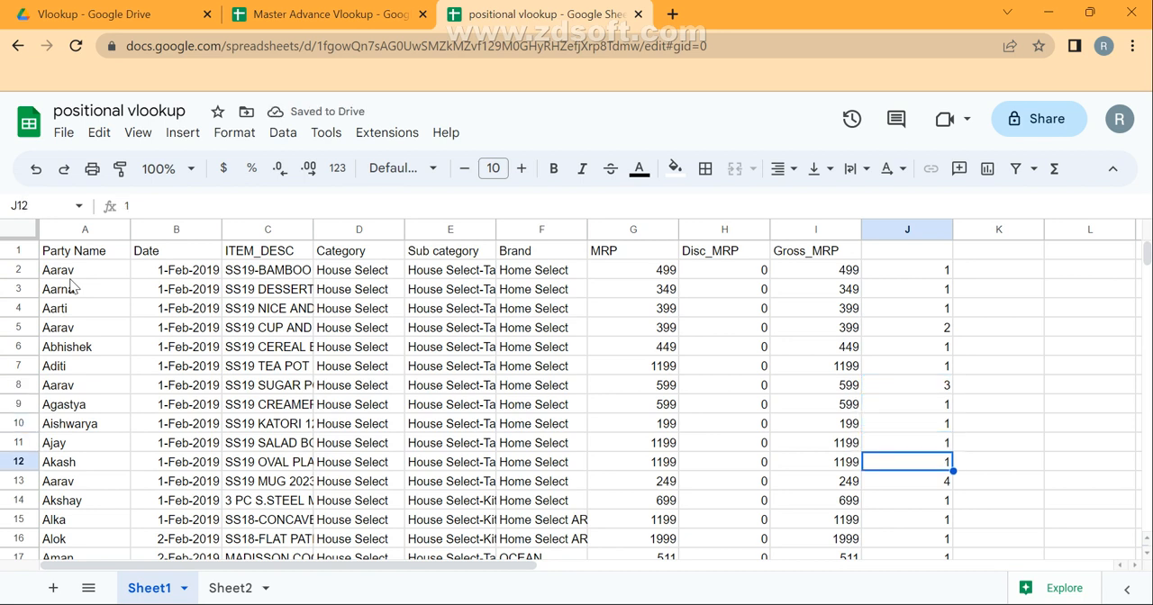
key(Down)
key(Down)
key(ctrl+Left)
key(Up)
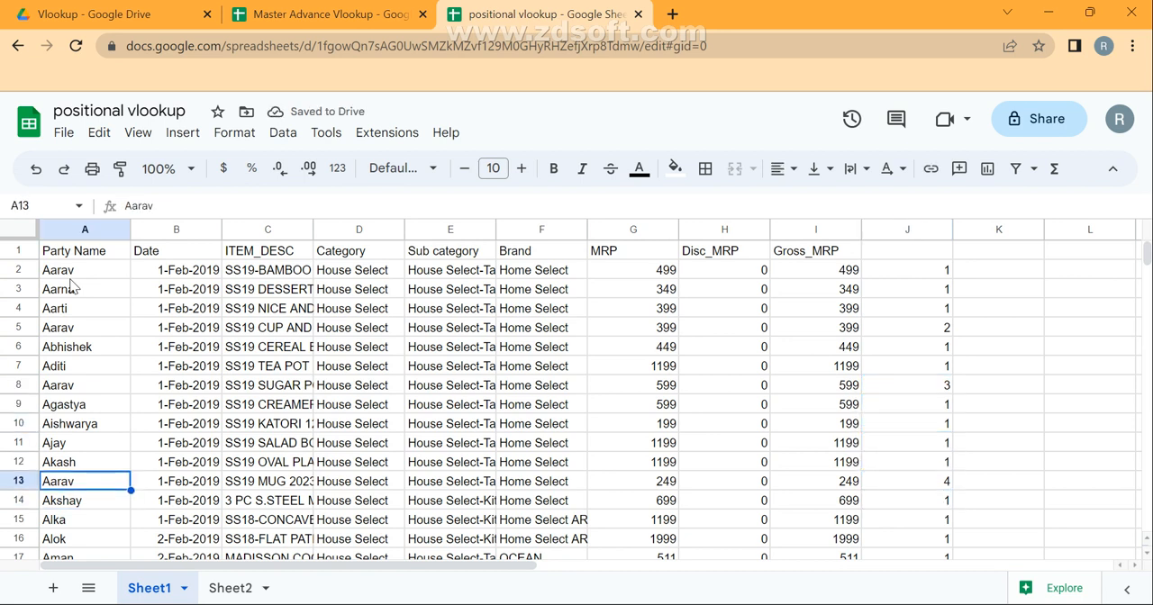
key(shift+Down)
key(ctrl+d)
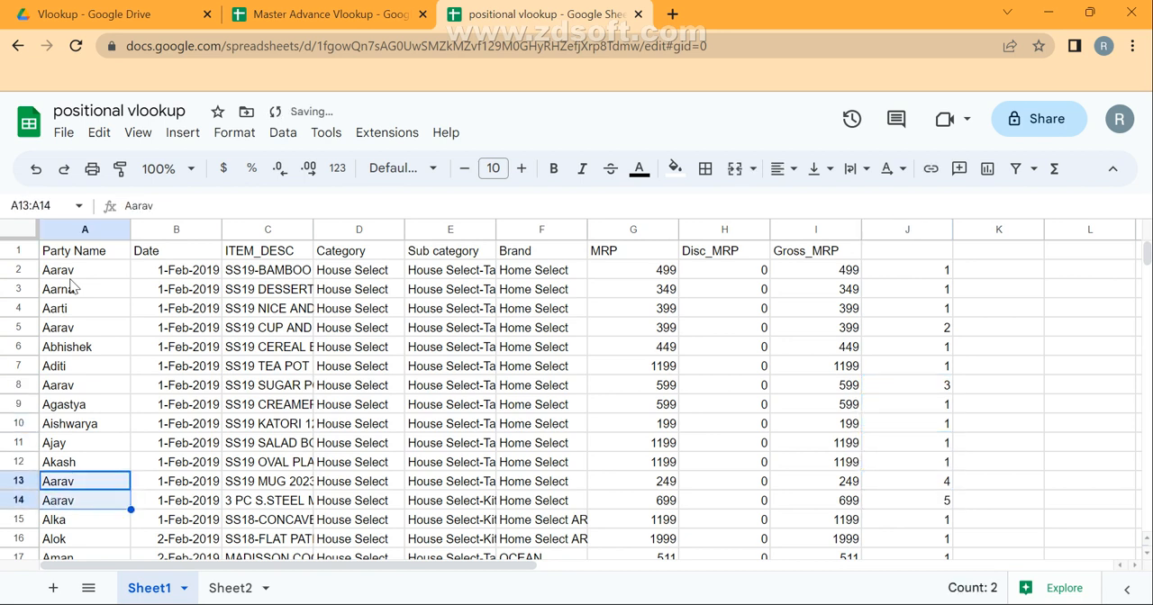
Fill the party name in A14 down into A15 to test the occurrence numbering further.
key(Down)
key(Down)
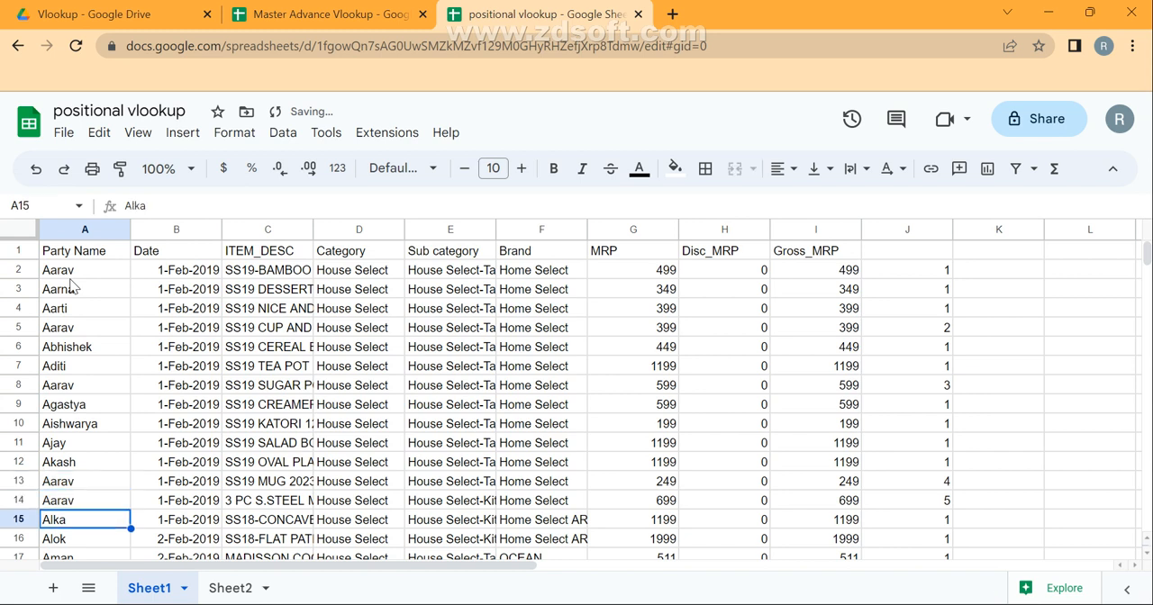
key(ctrl+d)
key(shift+space)
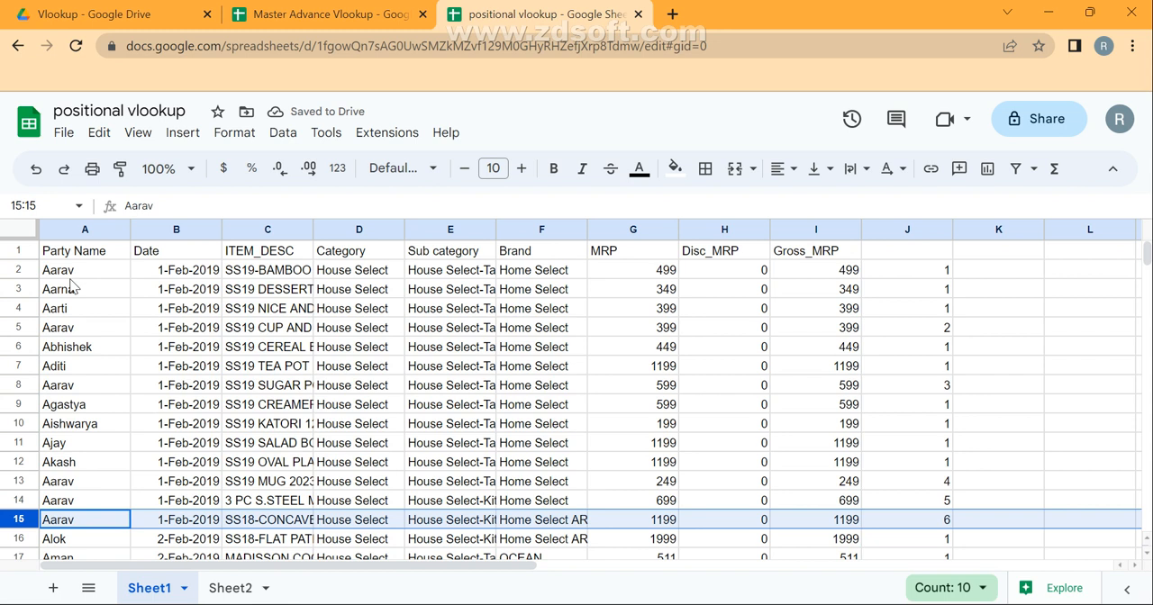
Cut the entire IF(...COUNTIFS...) expression out of the J2 formula, keeping only the ARRAYFORMULA wrapper.
key(ctrl+Home)
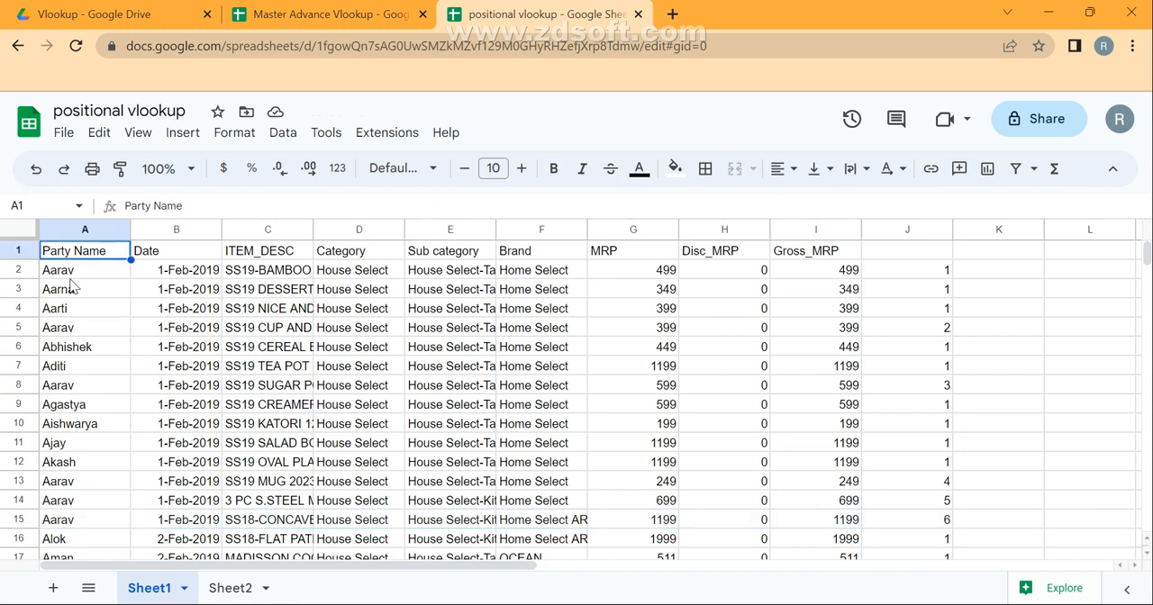
key(ctrl+Right)
key(Right)
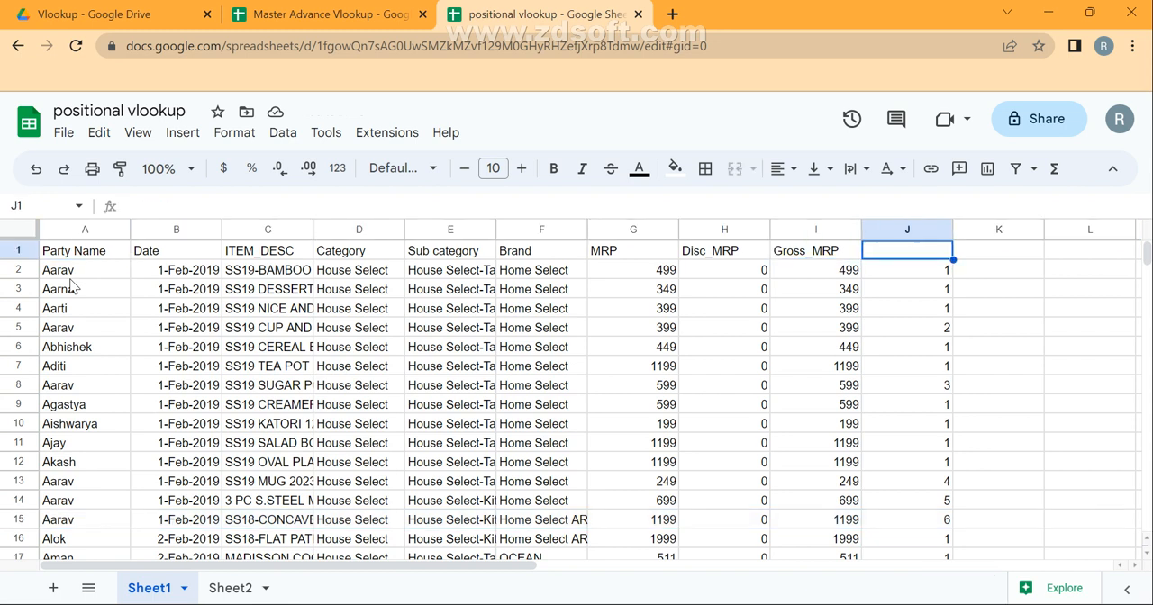
key(Down)
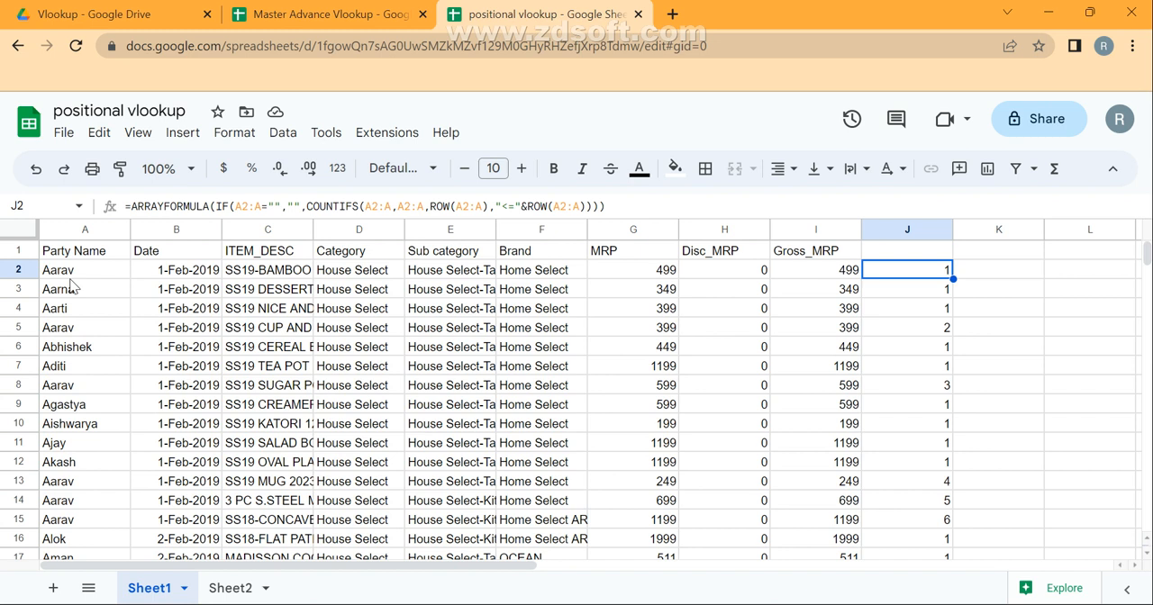
key(F2)
key(Home)
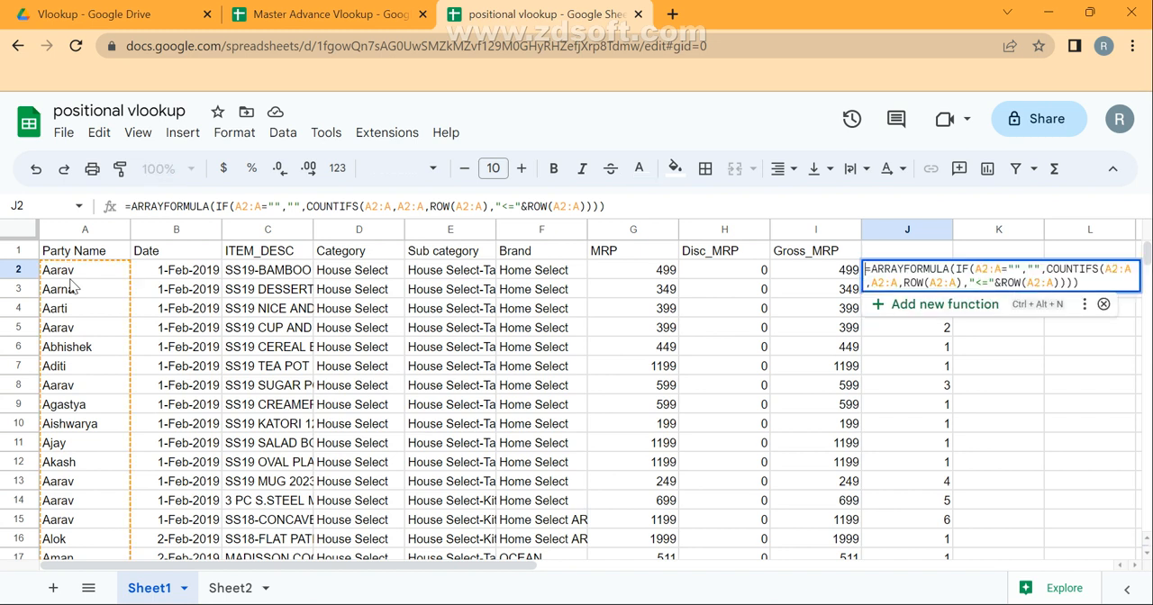
key(Right)
key(Right)
key(Right)
key(Right)
key(Right)
key(Right)
key(Right)
key(Right)
key(Right)
key(Right)
key(Right)
key(Right)
key(Right)
key(Right)
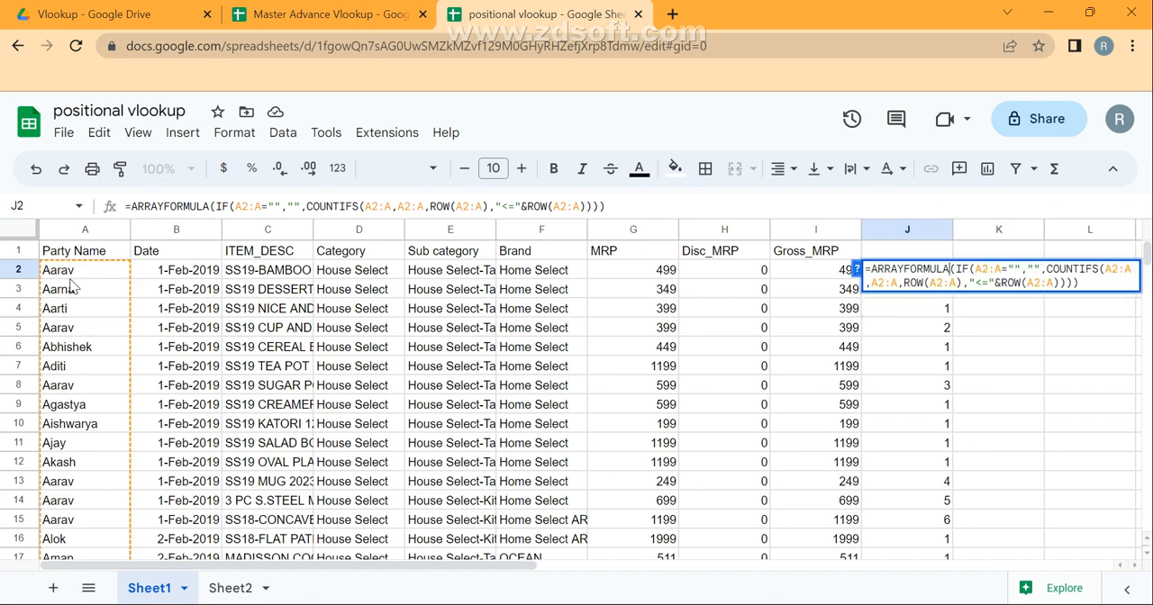
key(ctrl+shift+End)
key(shift+Left)
key(ctrl+c)
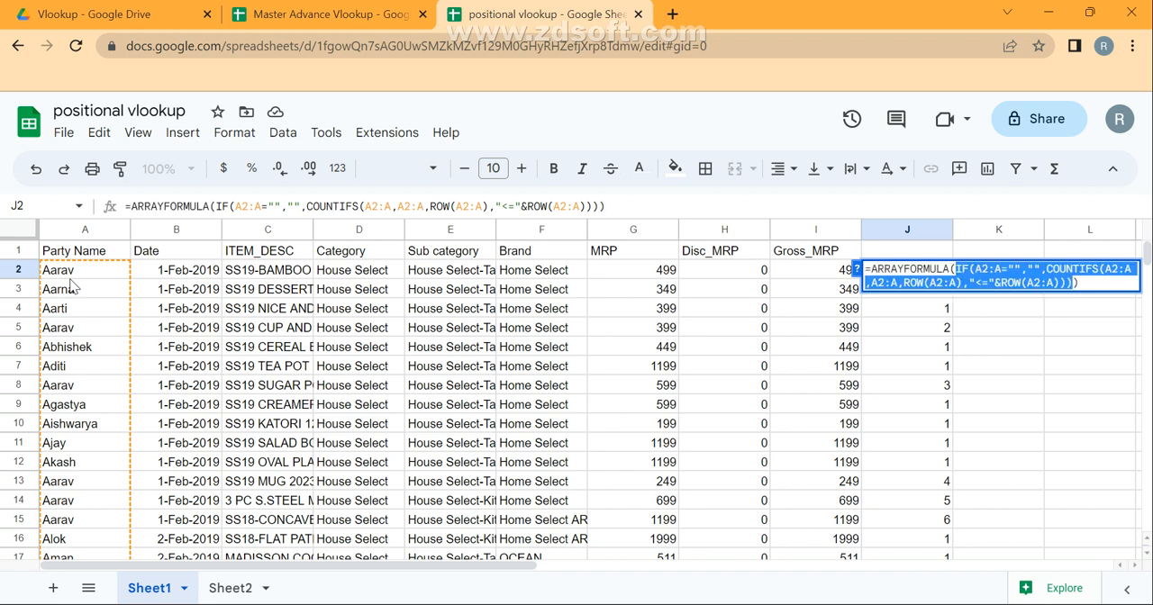
key(BackSpace)
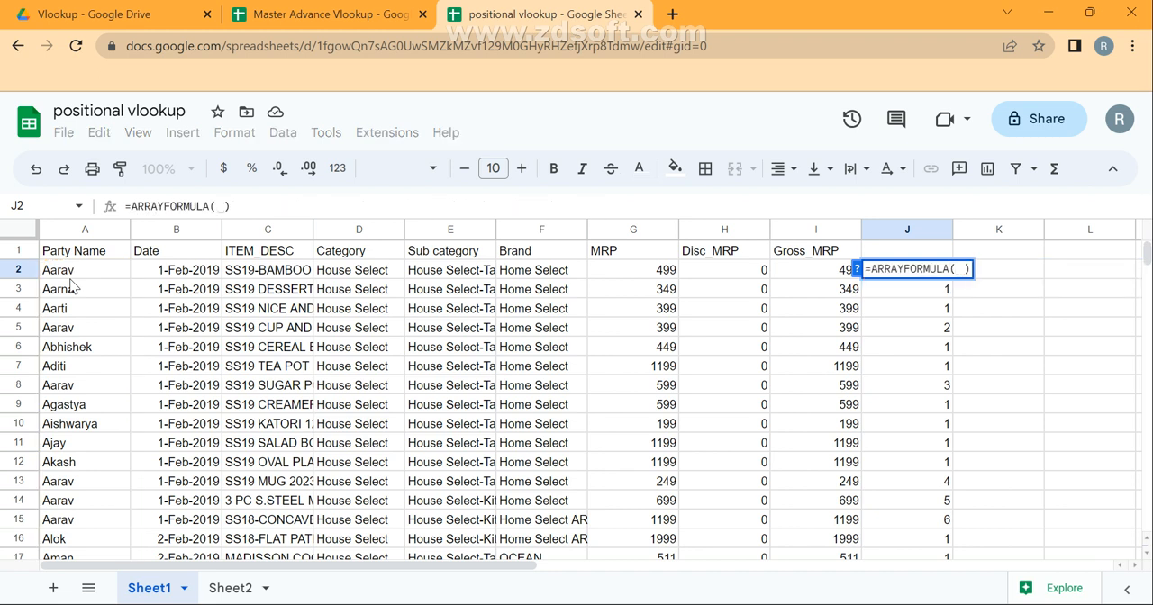
Put the cut IF expression back into J2 inside QUERY({ },"",0) and commit the formula.
text(QUERY({)
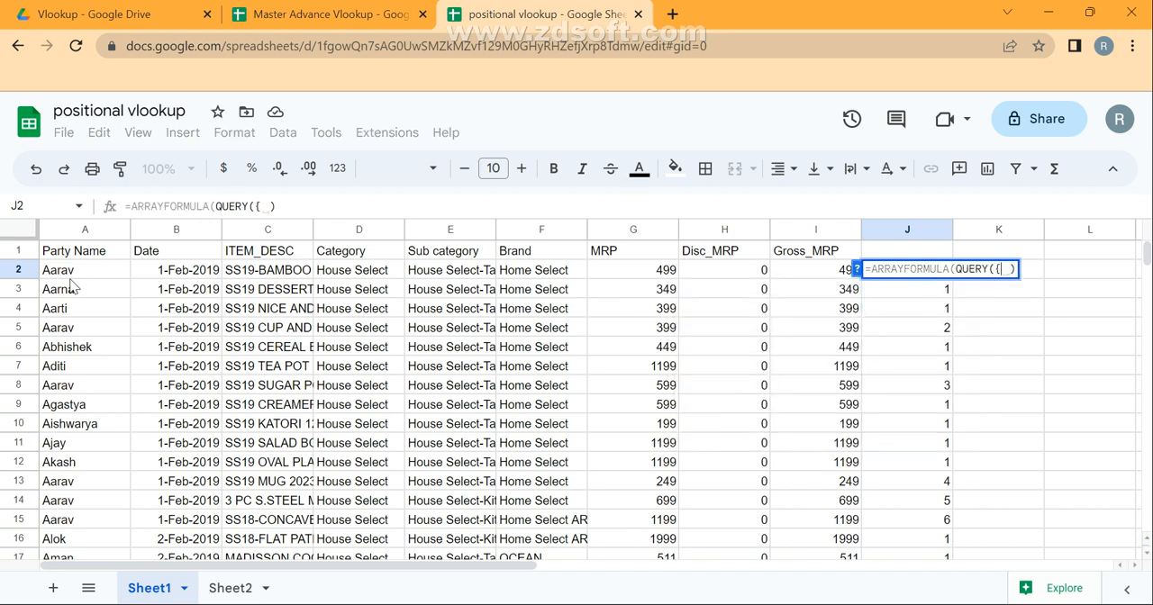
key(ctrl+v)
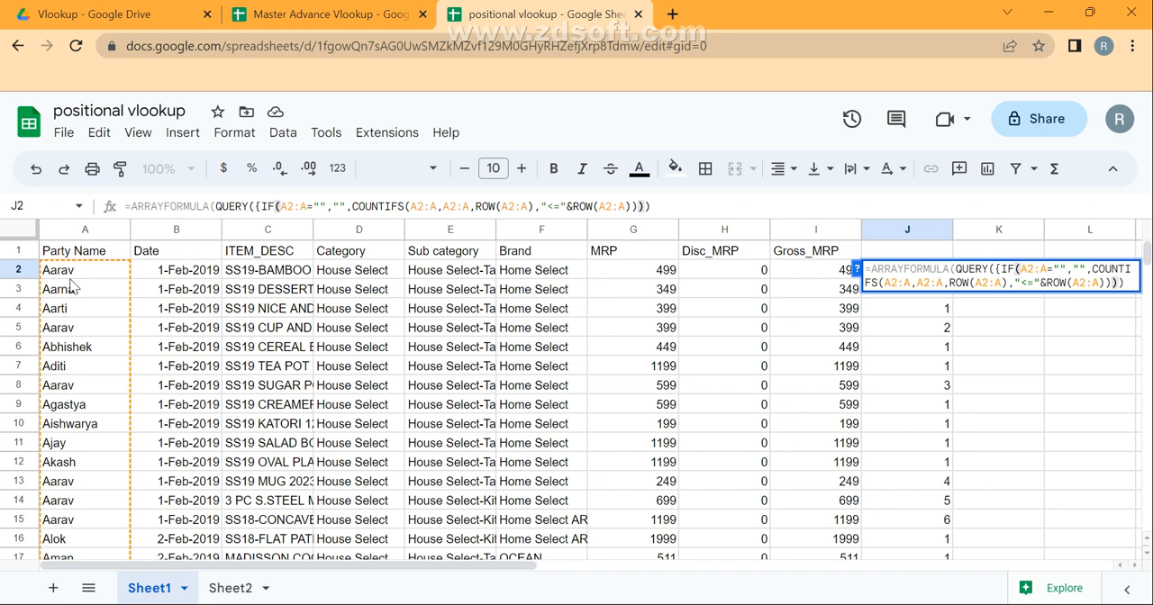
text()},"")
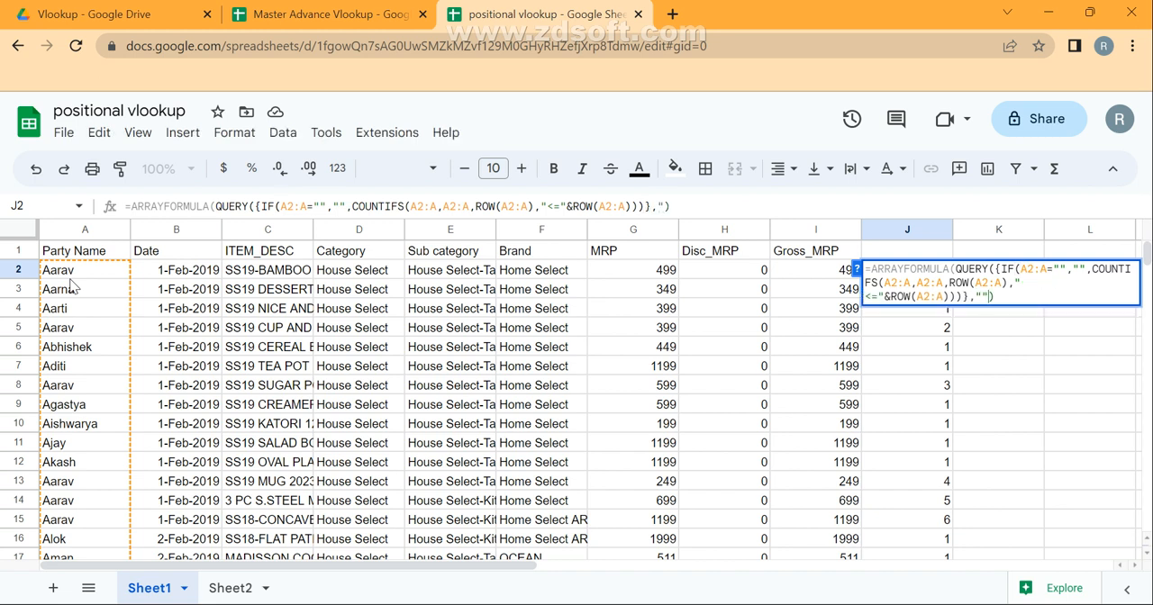
text(,0)
key(BackSpace)
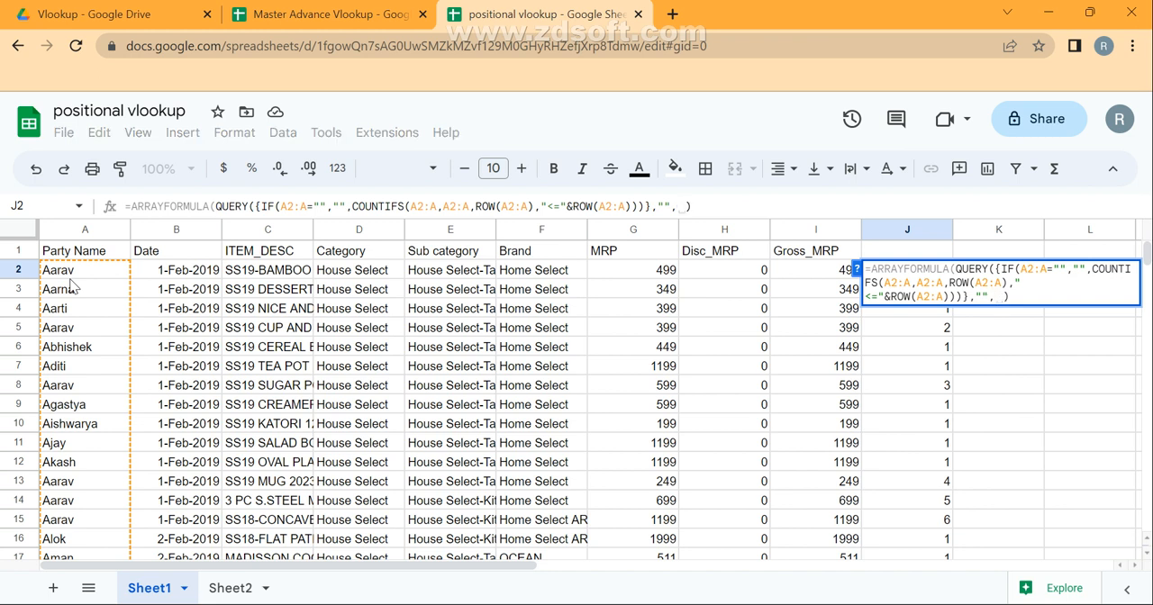
text(0)
key(Return)
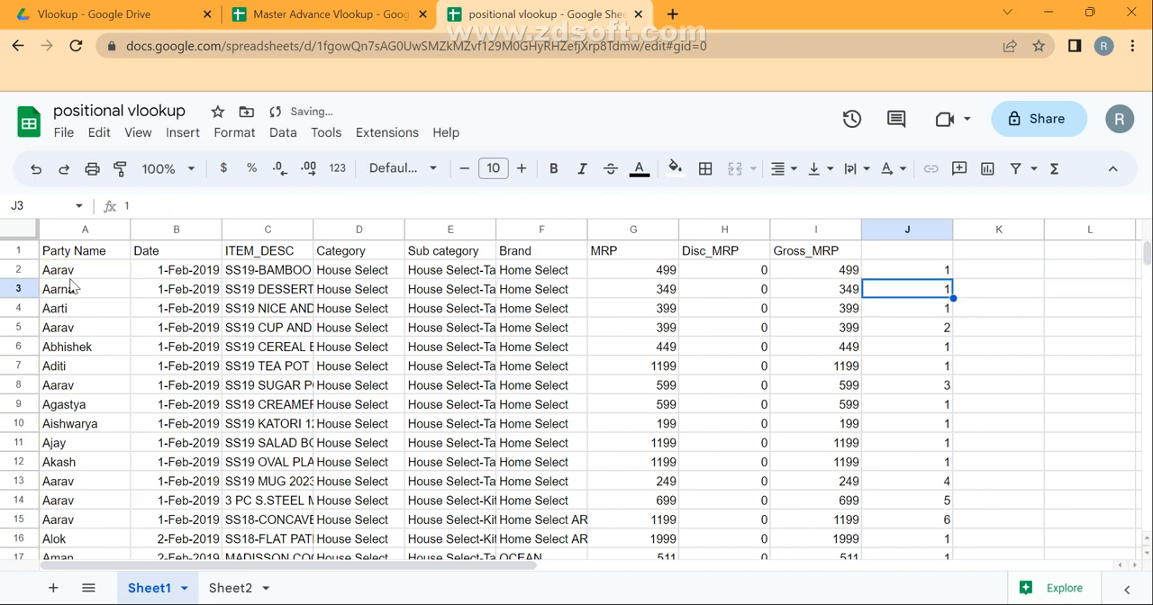
Add the party name column A2:A and the Gross_MRP column I2:I to the QUERY array in J2 and commit it.
key(Up)
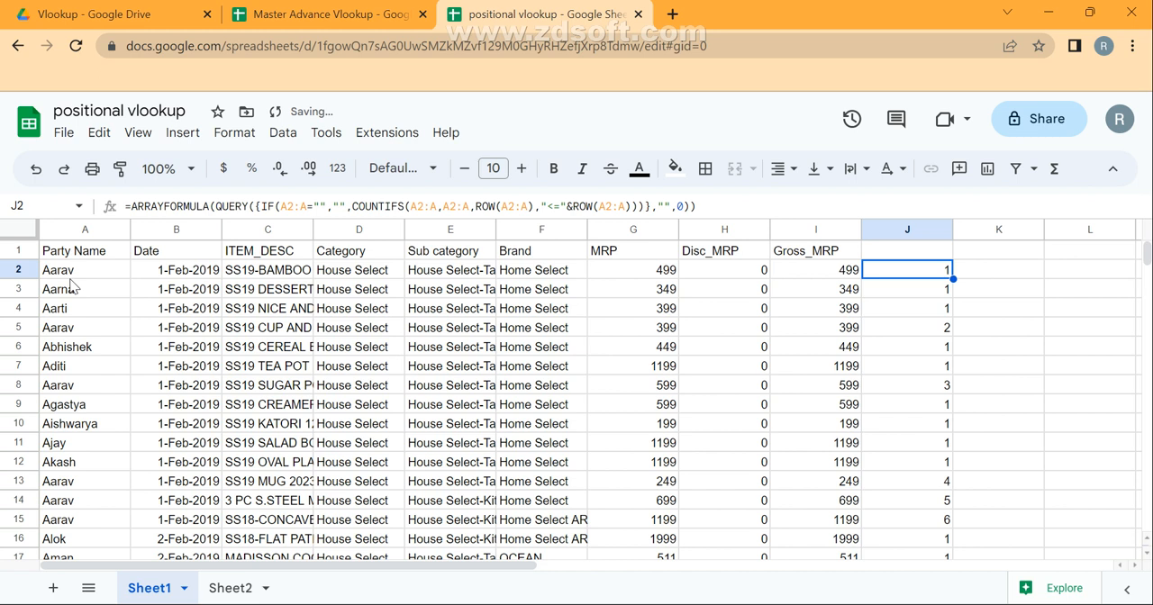
key(F2)
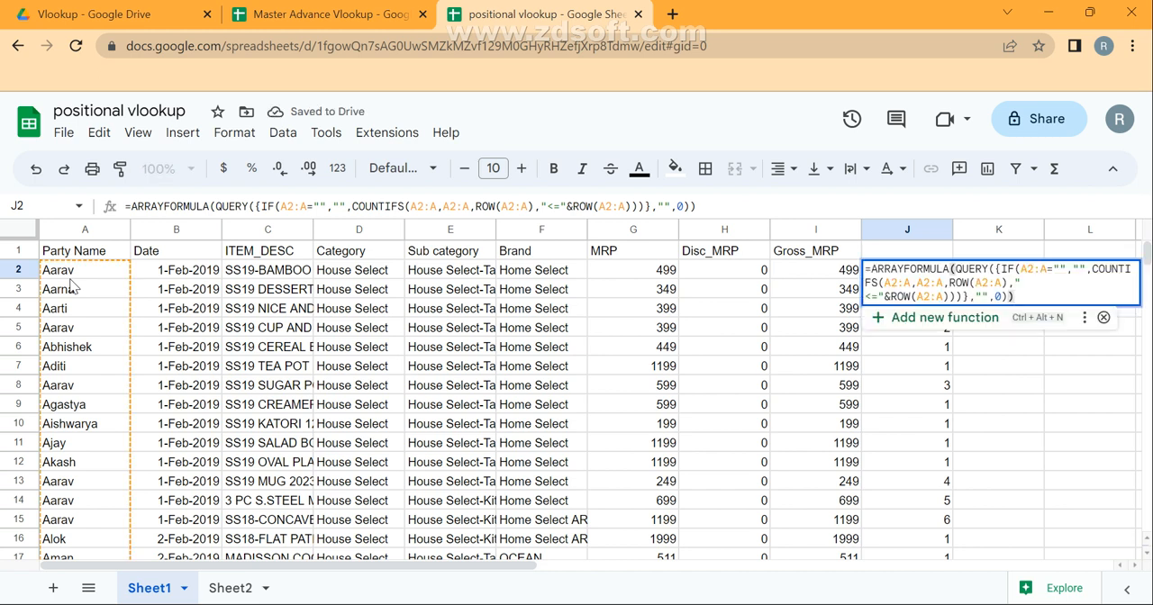
key(Left)
key(Left)
key(Left)
key(Left)
key(Left)
key(Left)
key(Left)
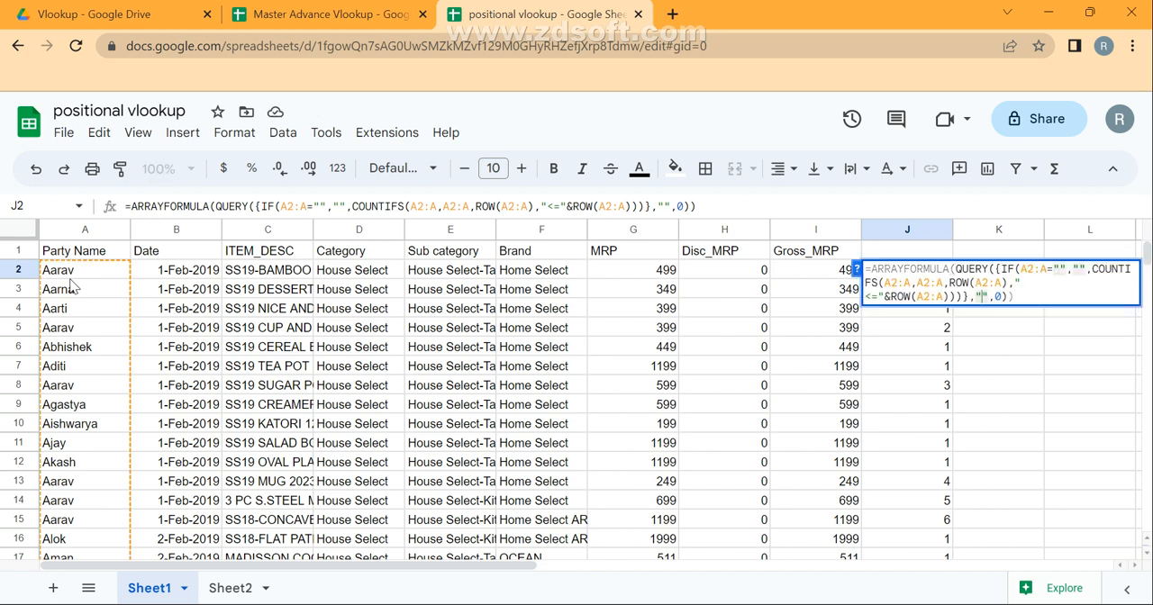
key(Left)
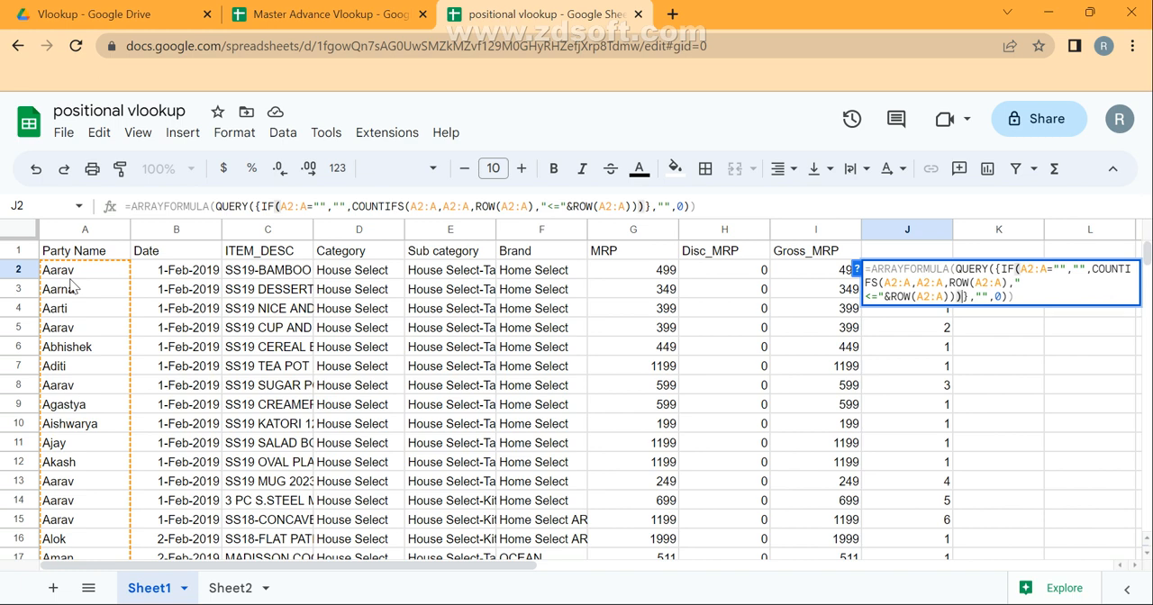
text(,)
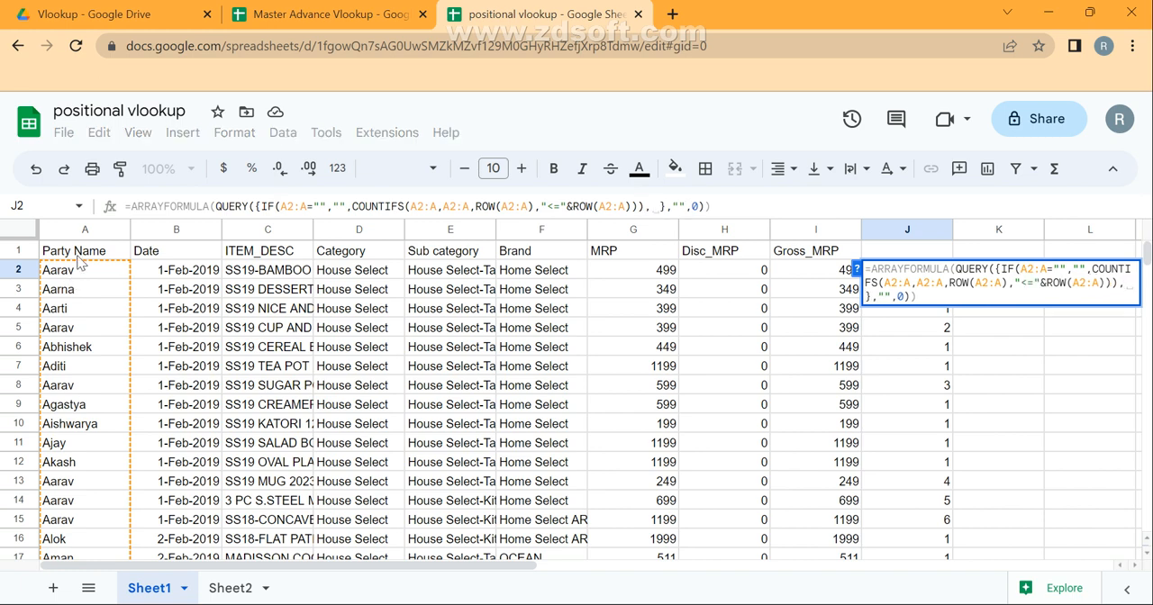
click(79, 271)
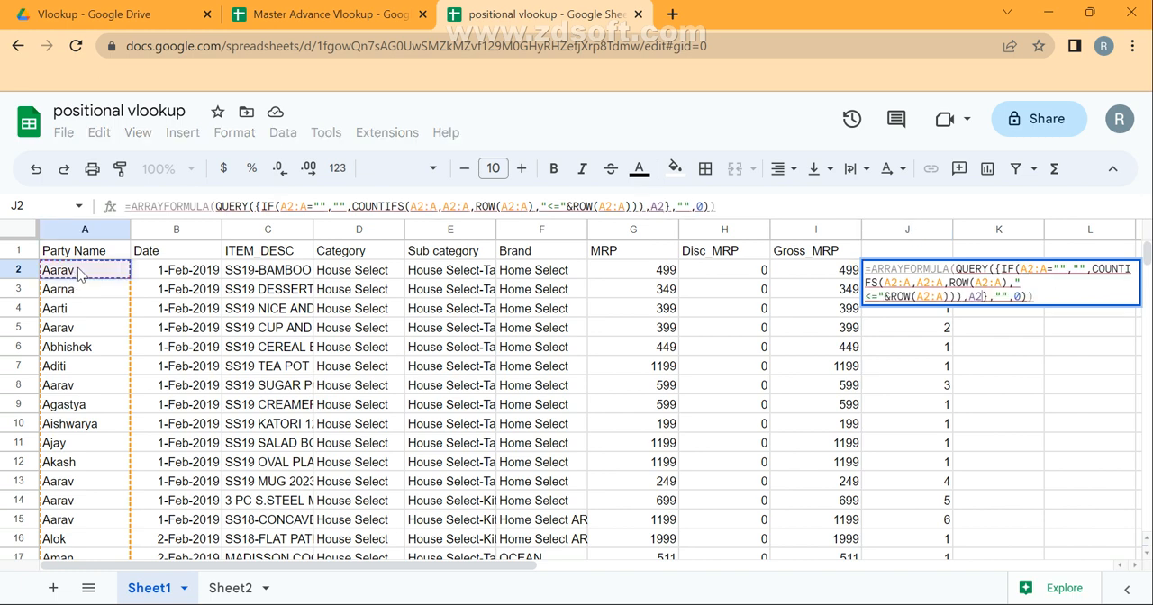
text(:A,)
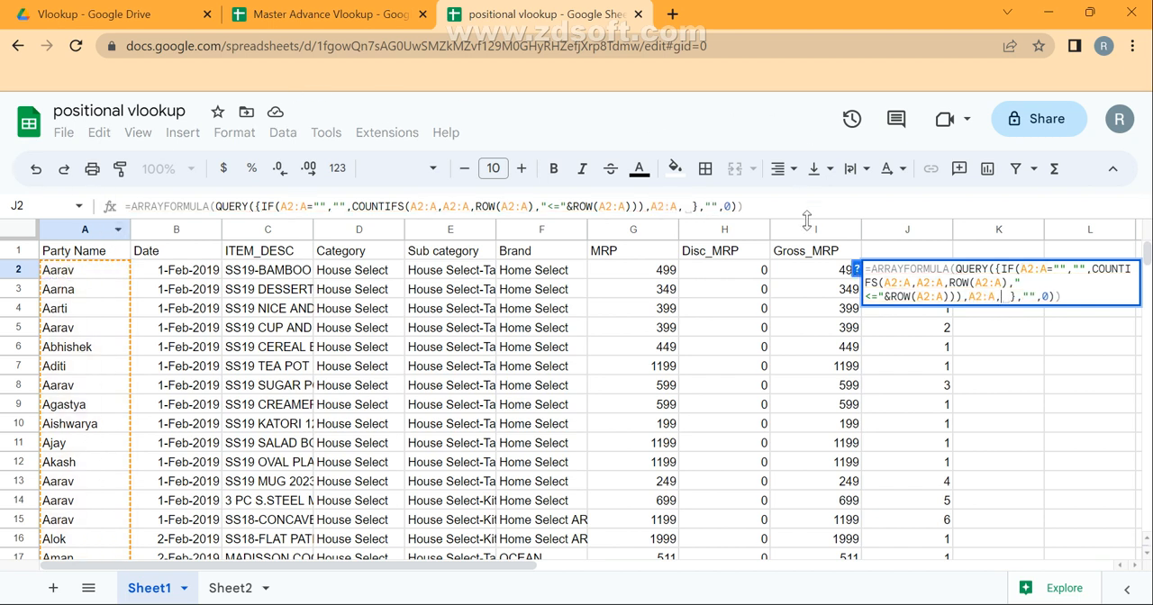
click(831, 271)
text(:I)
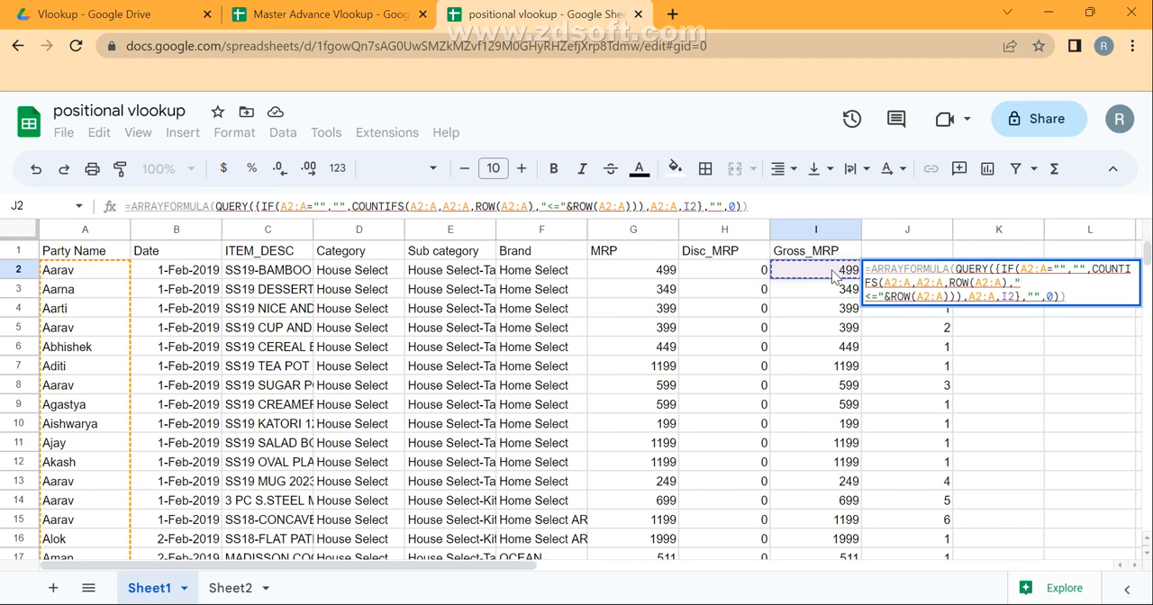
key(Return)
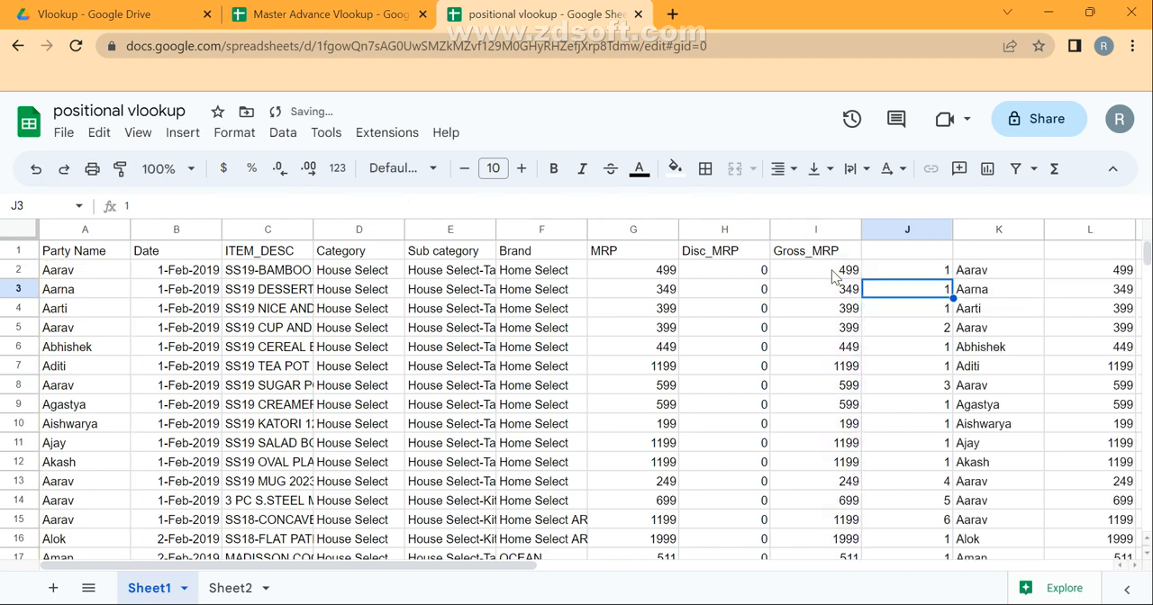
Examine the QUERY output columns of row 2, selecting J2:L2.
key(Up)
key(Right)
key(Right)
key(Right)
key(Right)
key(Right)
key(Right)
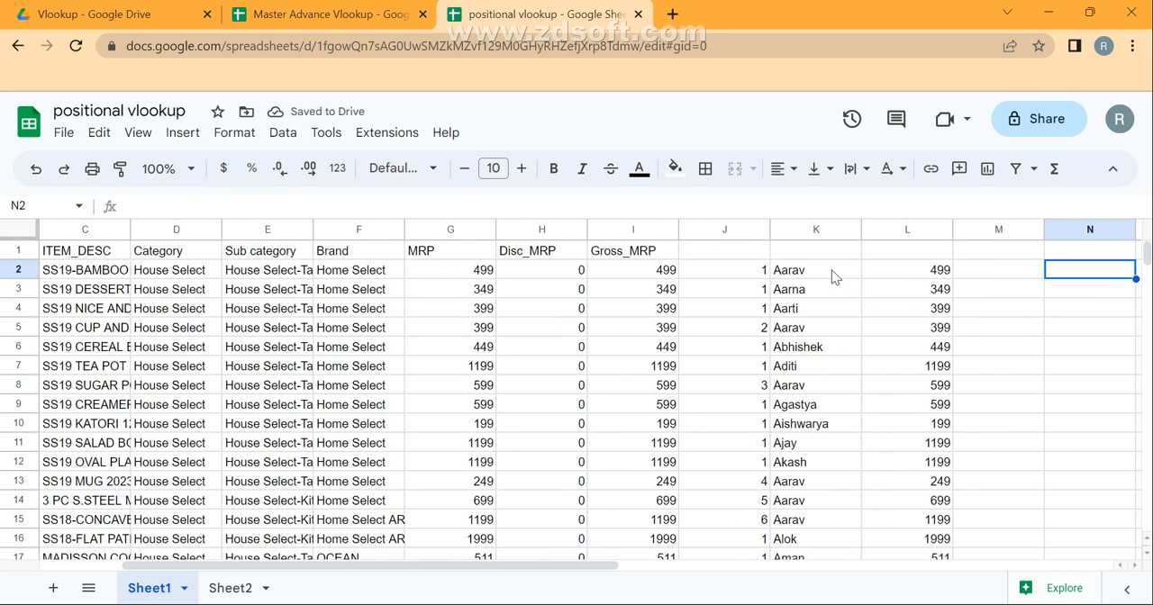
key(Left)
key(Left)
key(Left)
key(Left)
key(Left)
key(Left)
key(shift+Right)
key(shift+Right)
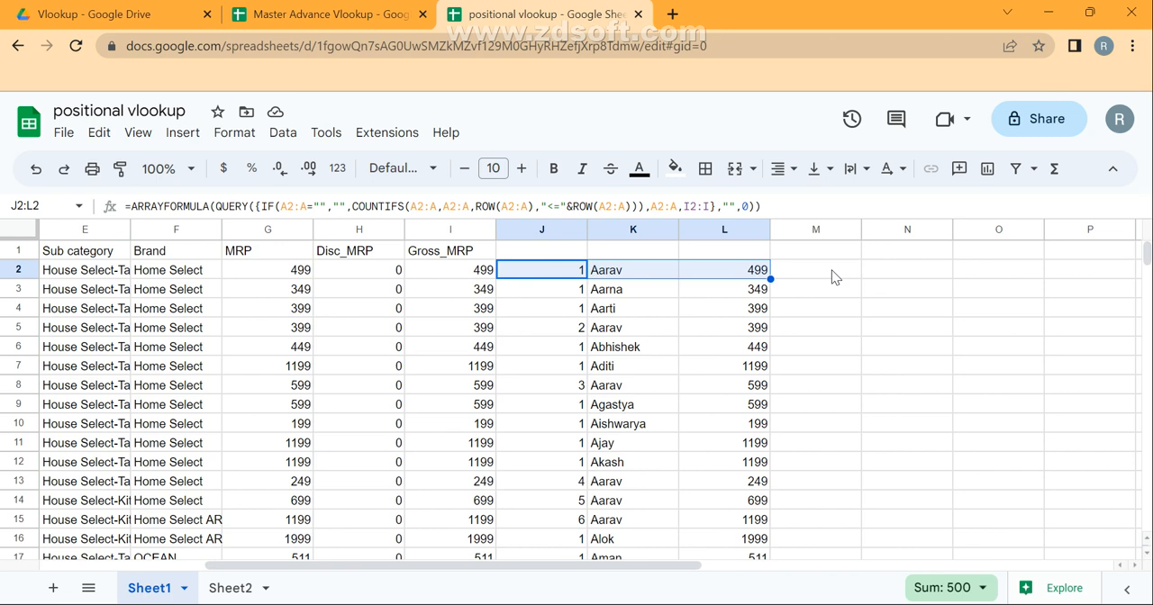
Replace the comma between the IF expression and A2:A in the J2 formula with & to combine occurrence number and party name.
key(F2)
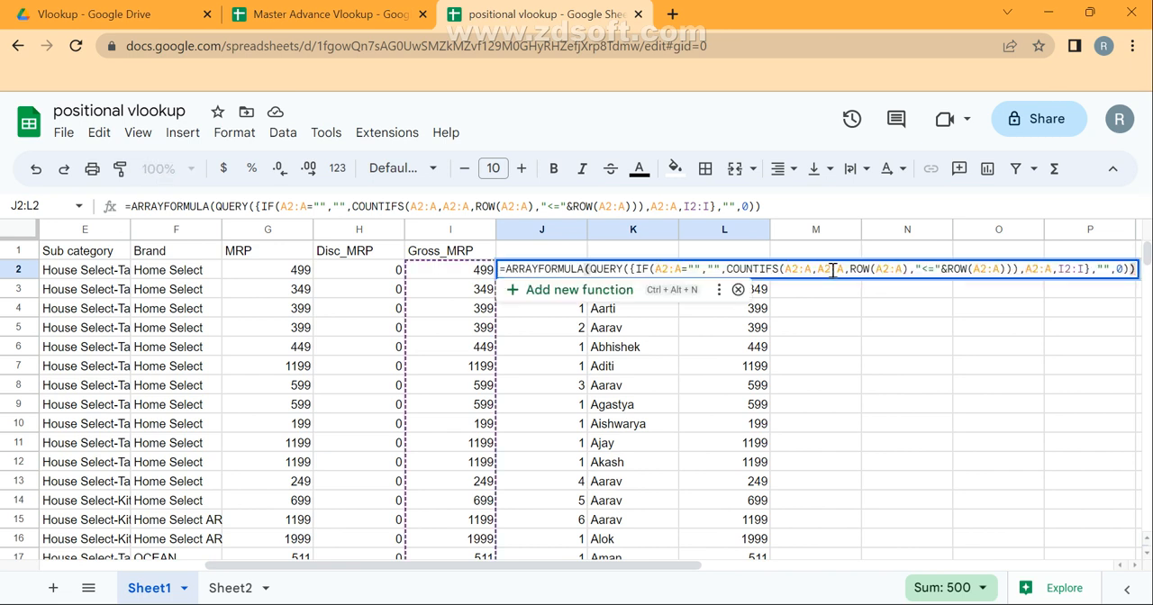
key(ctrl+a)
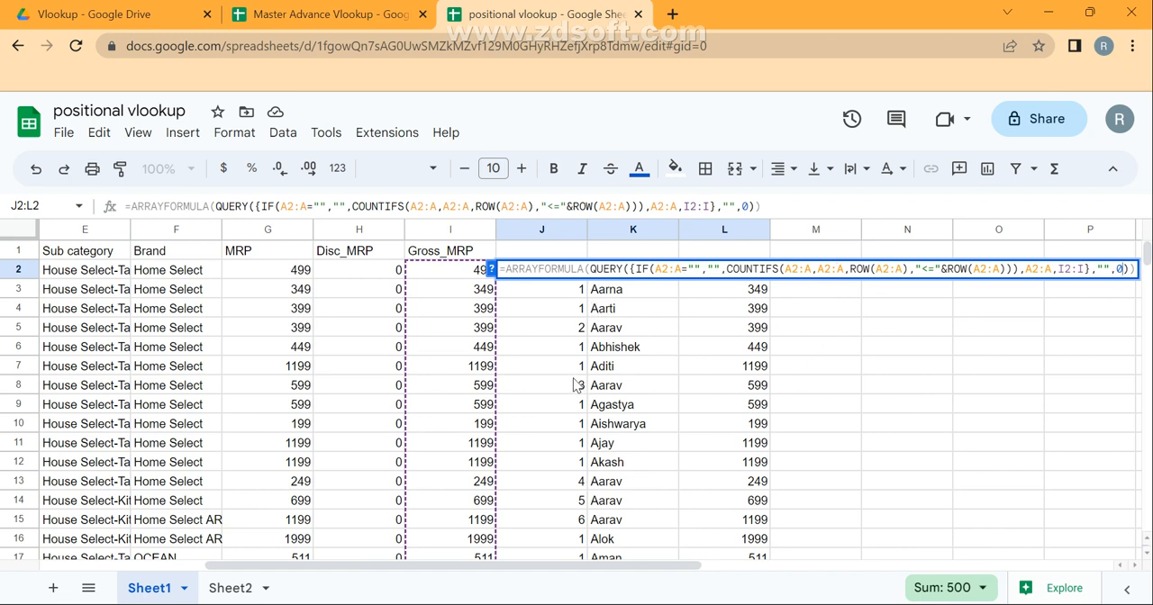
click(1026, 270)
double_click(1025, 271)
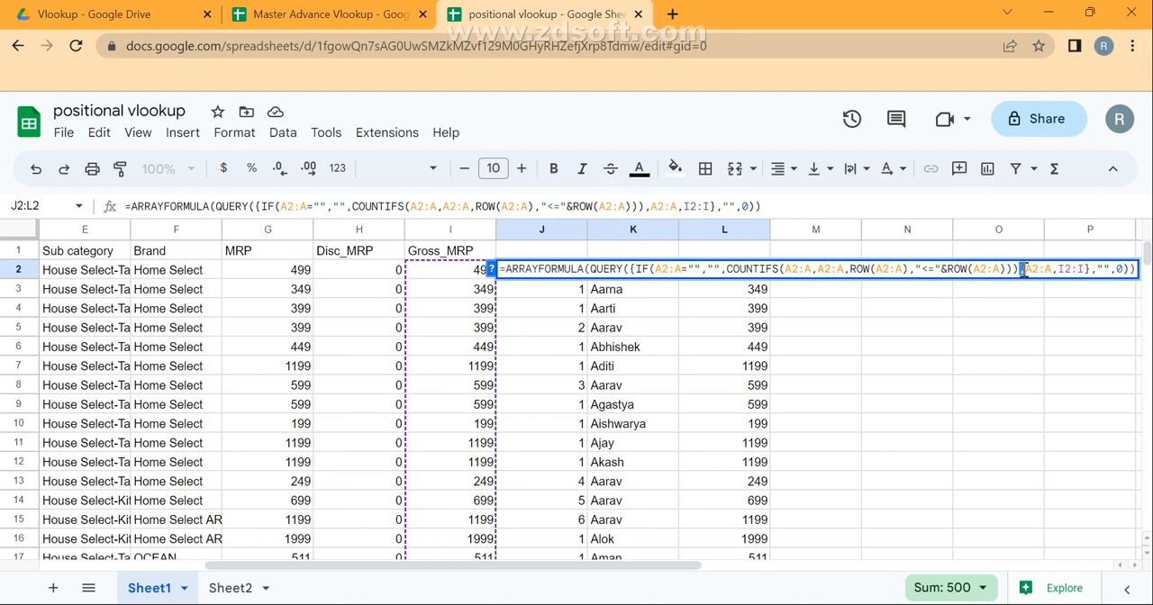
text(&)
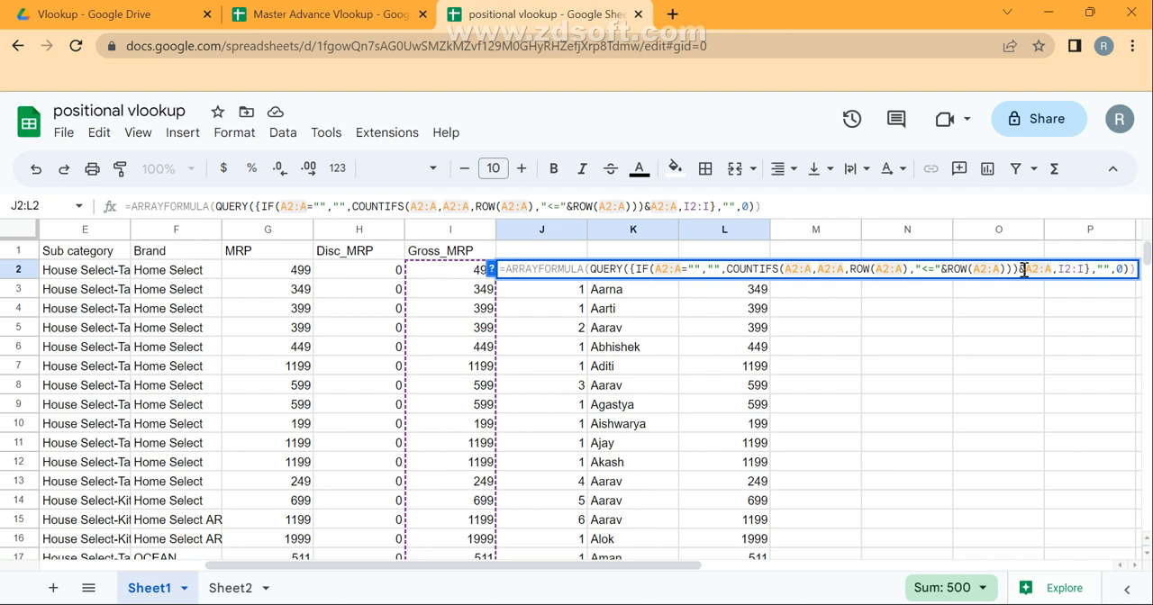
key(Return)
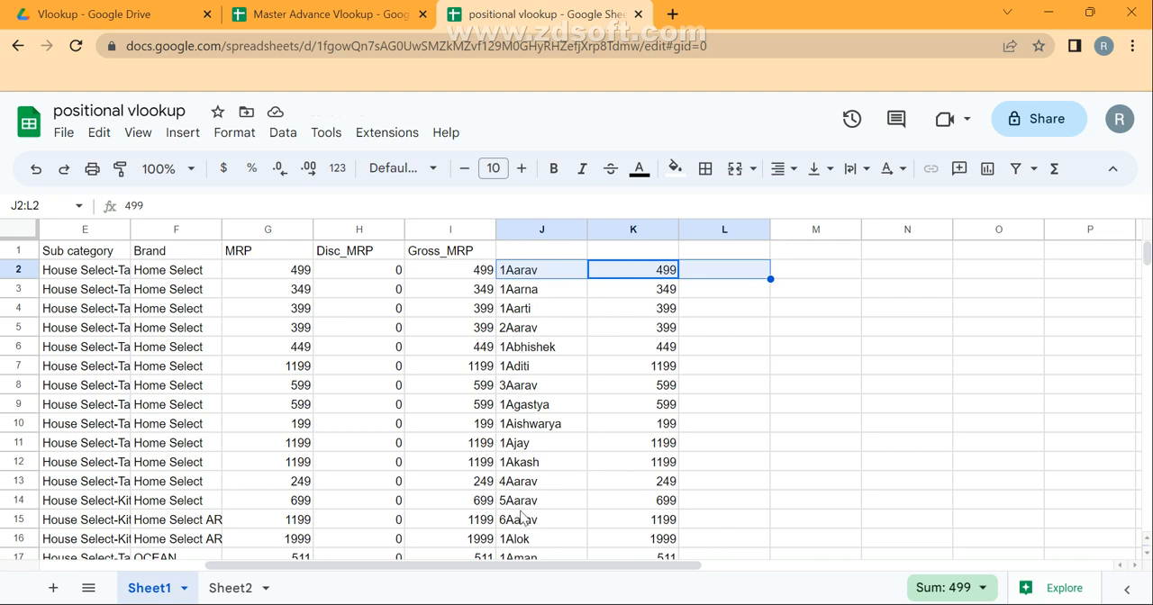
Review the combined keys and their Gross_MRP values in J2:K14.
drag(507, 275, 606, 493)
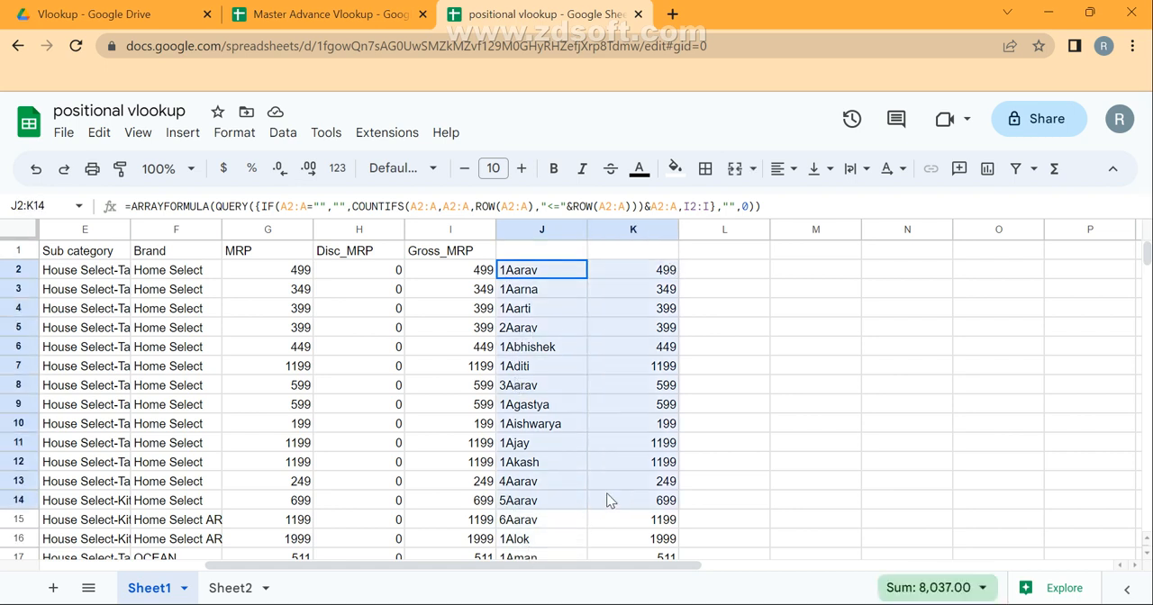
key(Up)
key(Down)
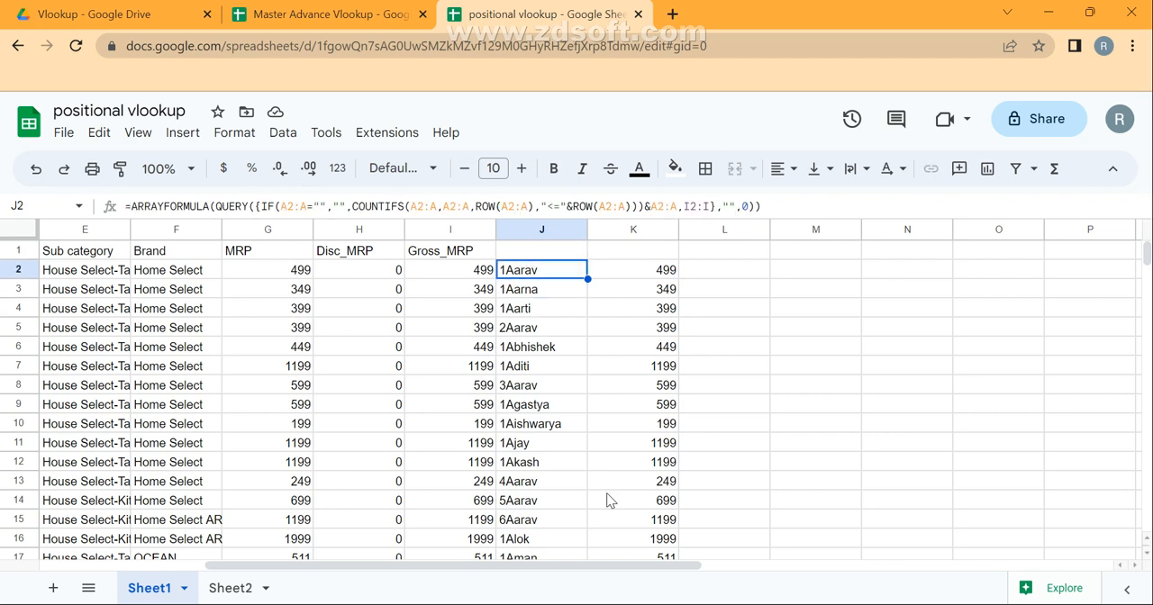
Enter 1 in M2 as the occurrence position and move on to N2.
key(Right)
key(Right)
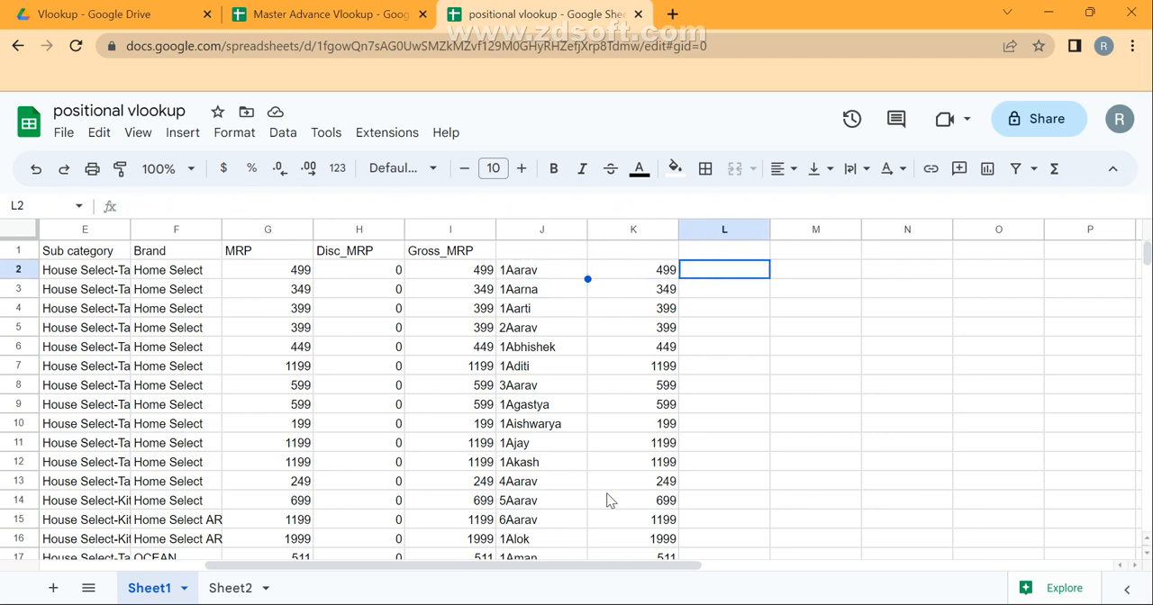
key(Right)
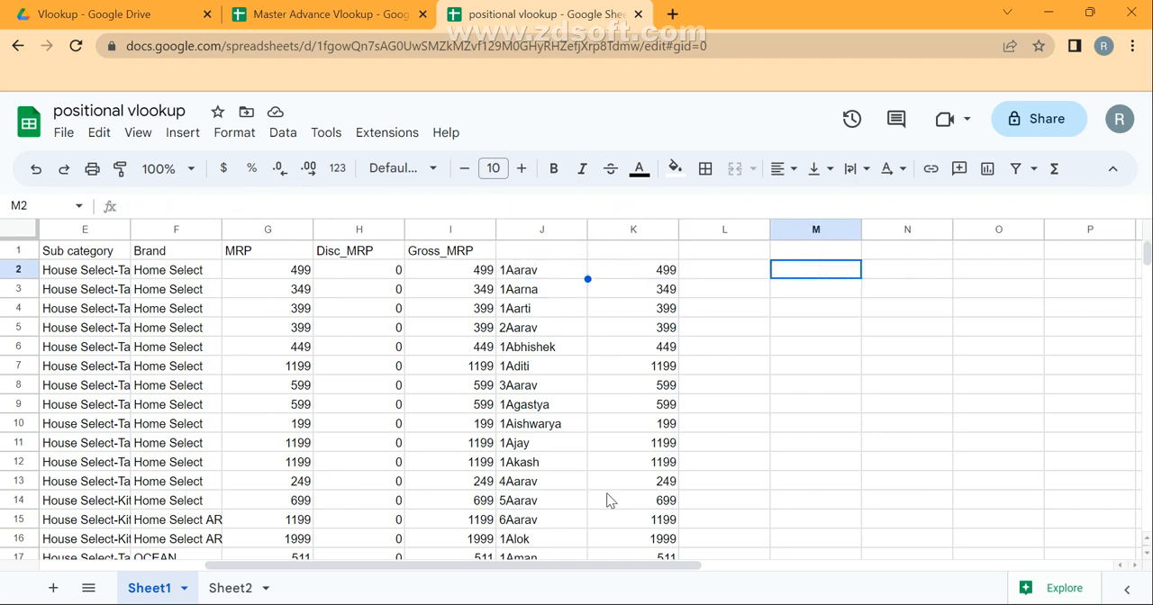
drag(746, 328, 814, 269)
text(1)
key(Return)
key(Up)
key(Right)
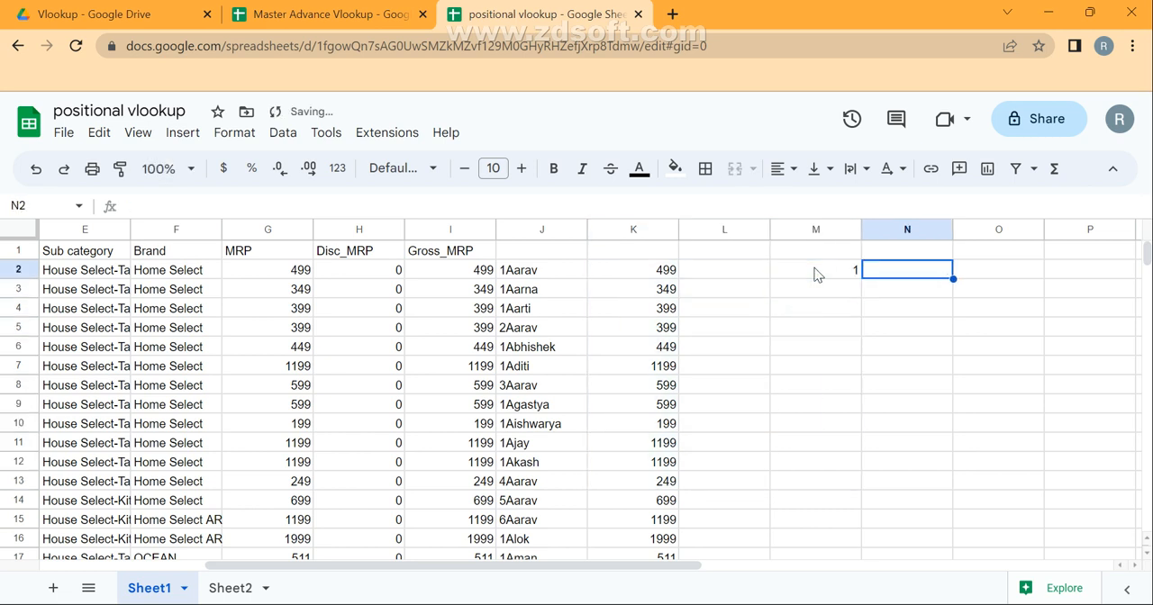
Label the lookup position column by entering the header position in M1.
key(Up)
key(Left)
text(posit)
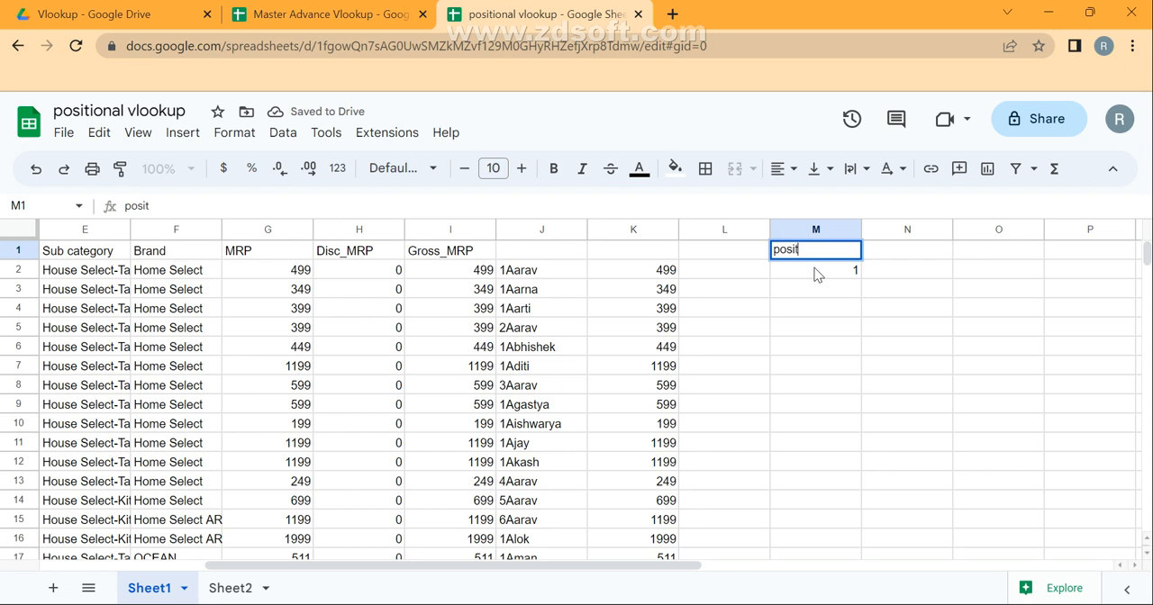
text(ion)
key(Return)
Enter the headers Party name in N1 and Value in O1.
key(Up)
key(Right)
text(P)
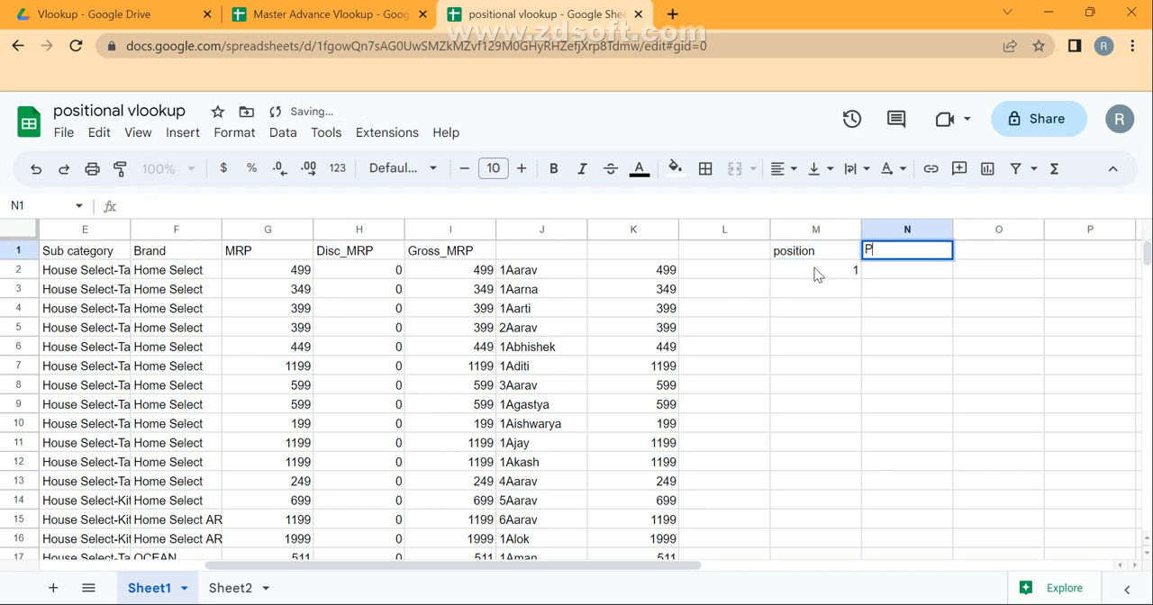
text(arty name)
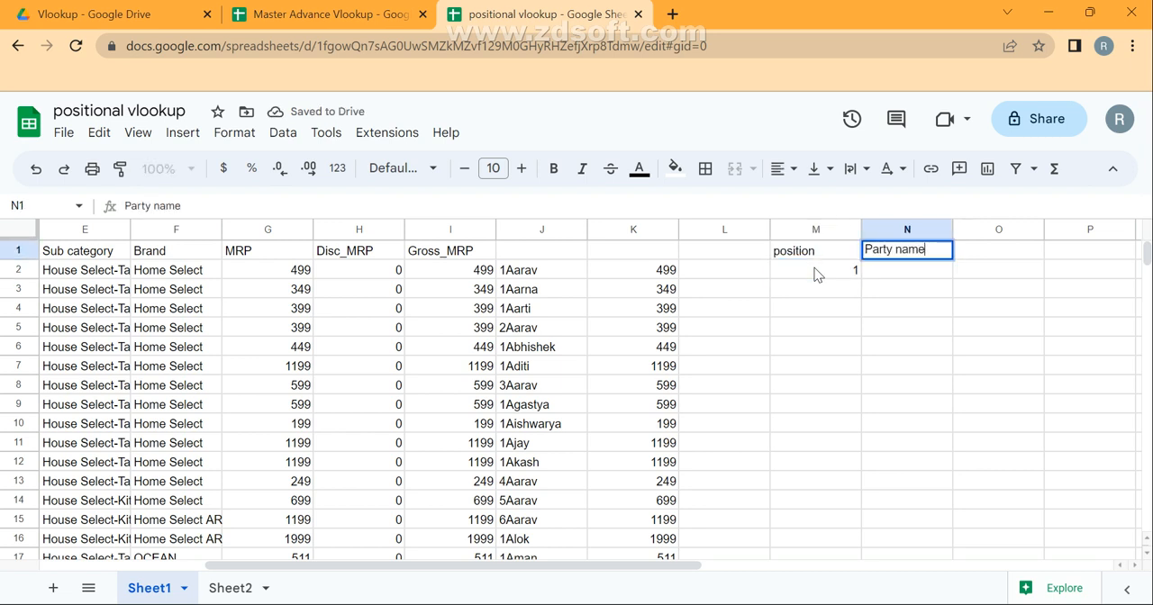
key(Return)
key(Up)
key(Right)
text(Value)
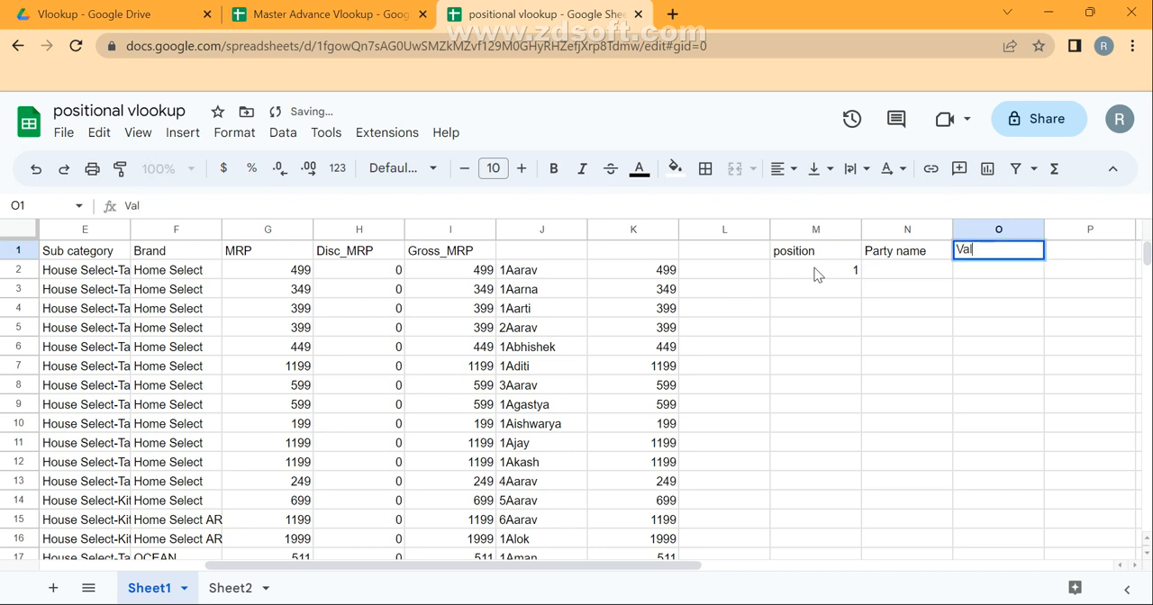
key(Return)
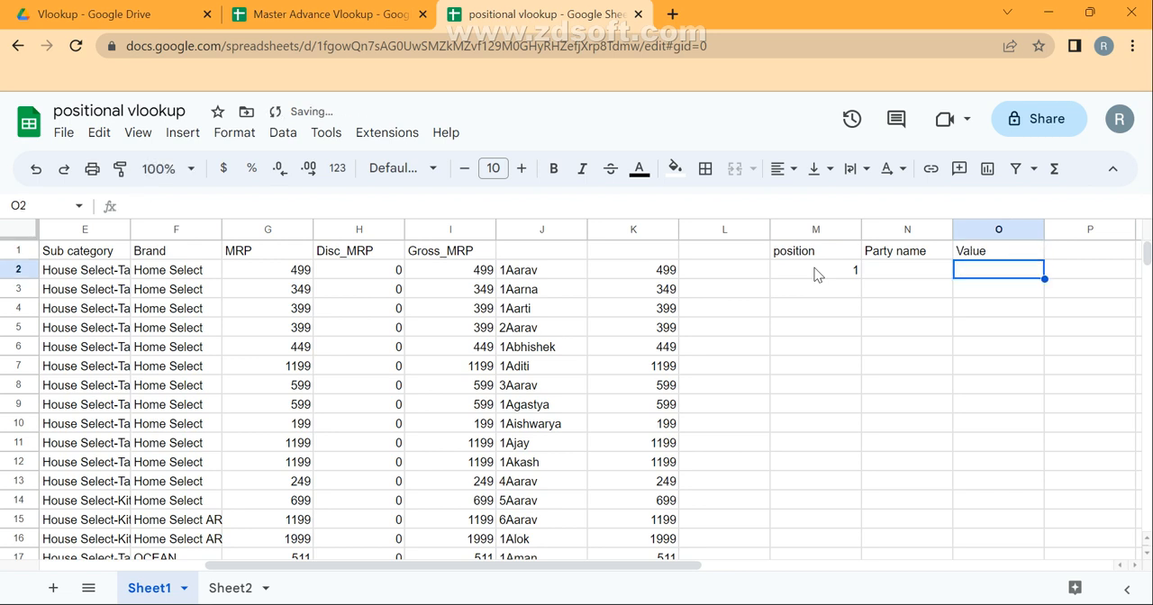
Enter the first record's party name in N2 as the lookup name and move on to O2.
key(Left)
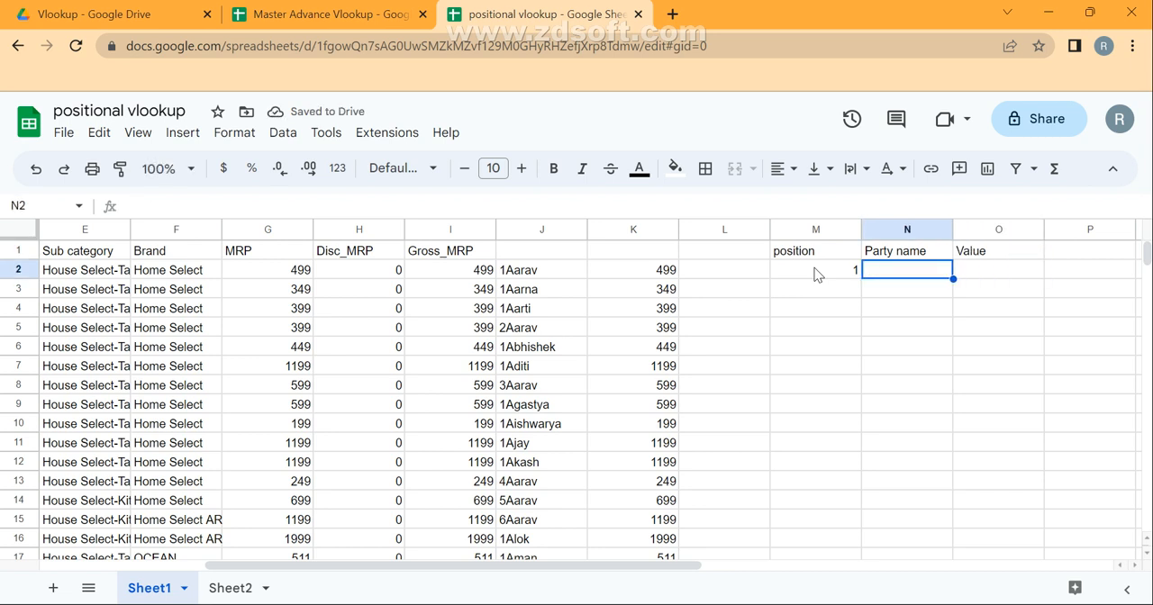
text(Aarav)
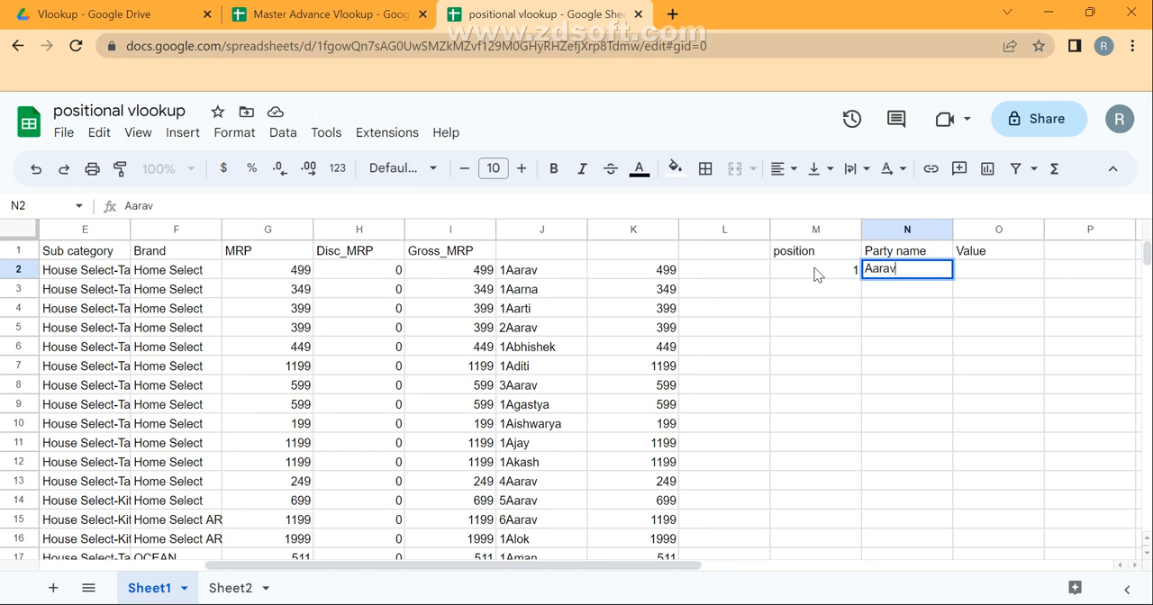
key(Return)
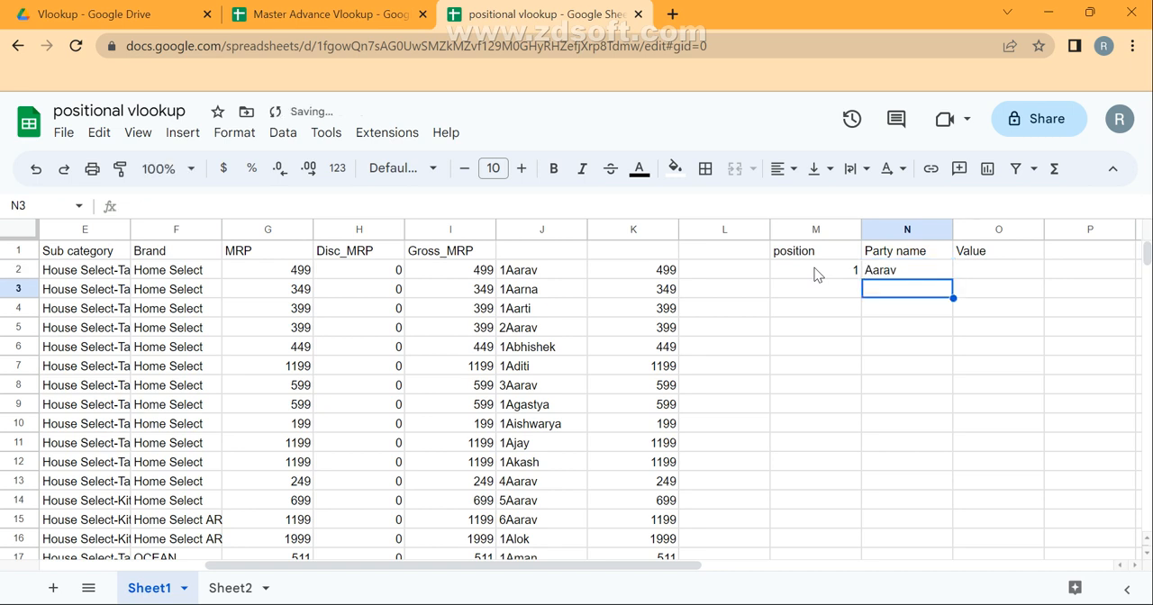
key(Up)
key(Right)
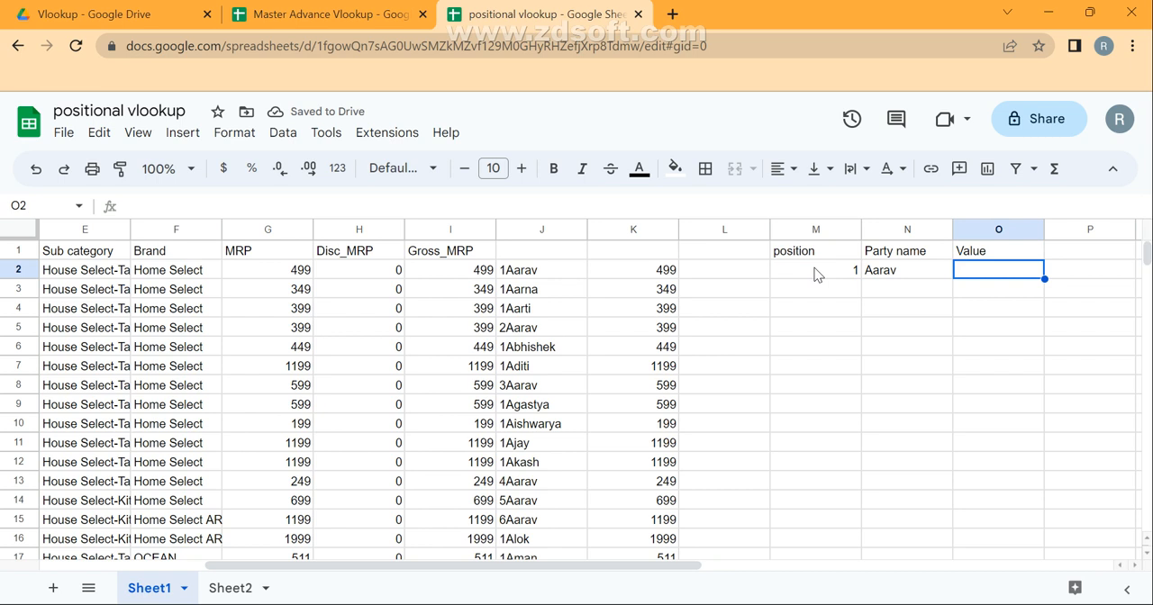
text(=lok)
key(Tab)
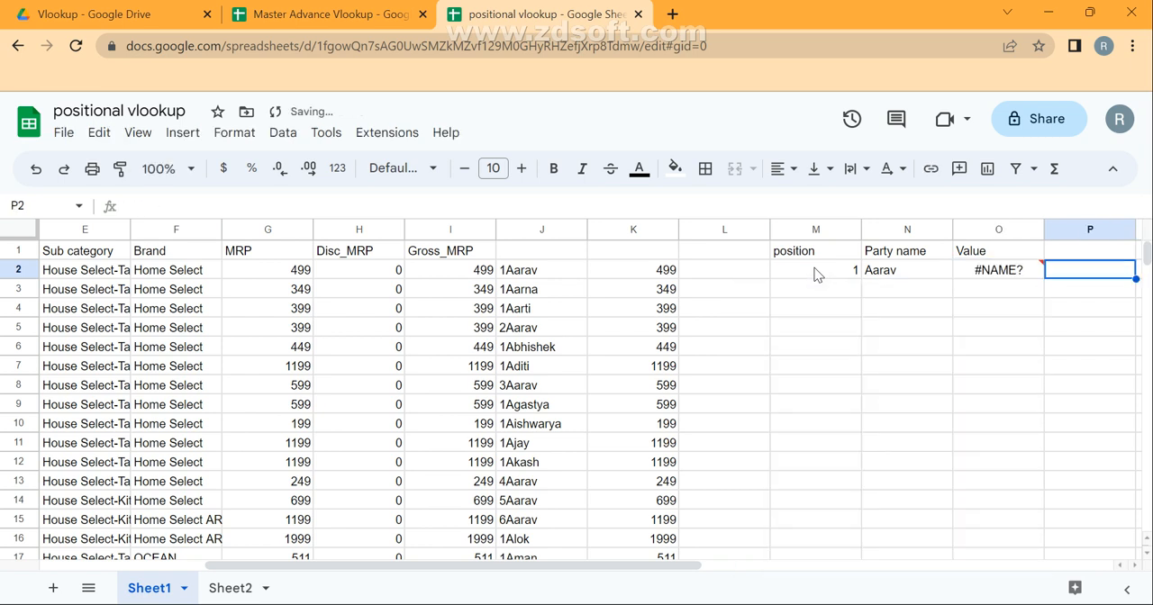
key(Left)
Start a VLOOKUP formula in O2 with M2&N2 as the search key.
text(=vlook)
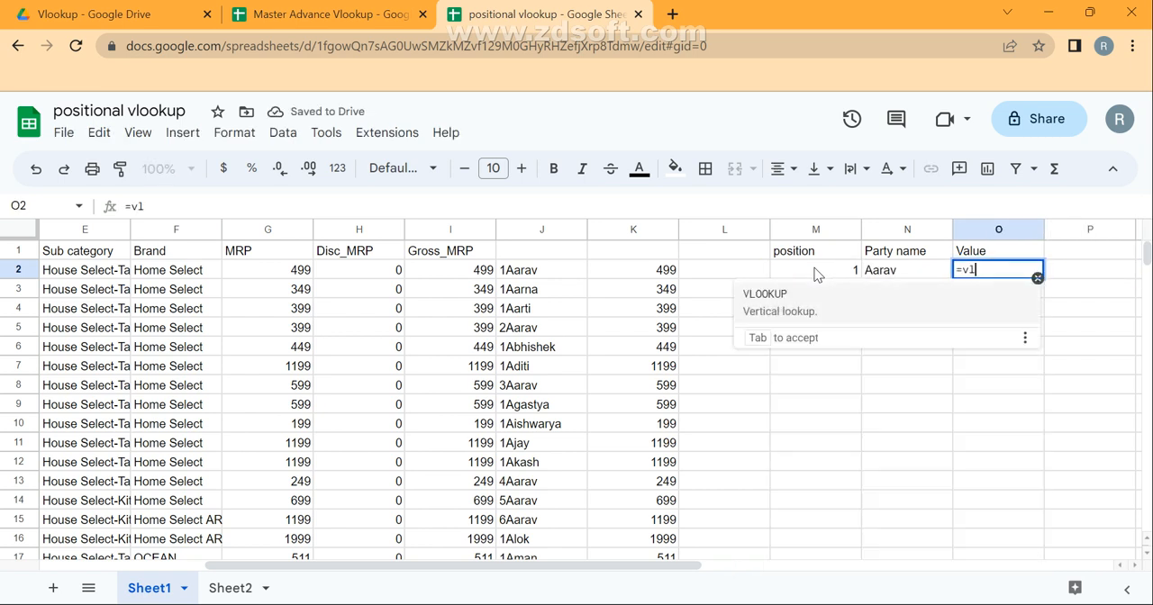
key(Tab)
key(Left)
key(Left)
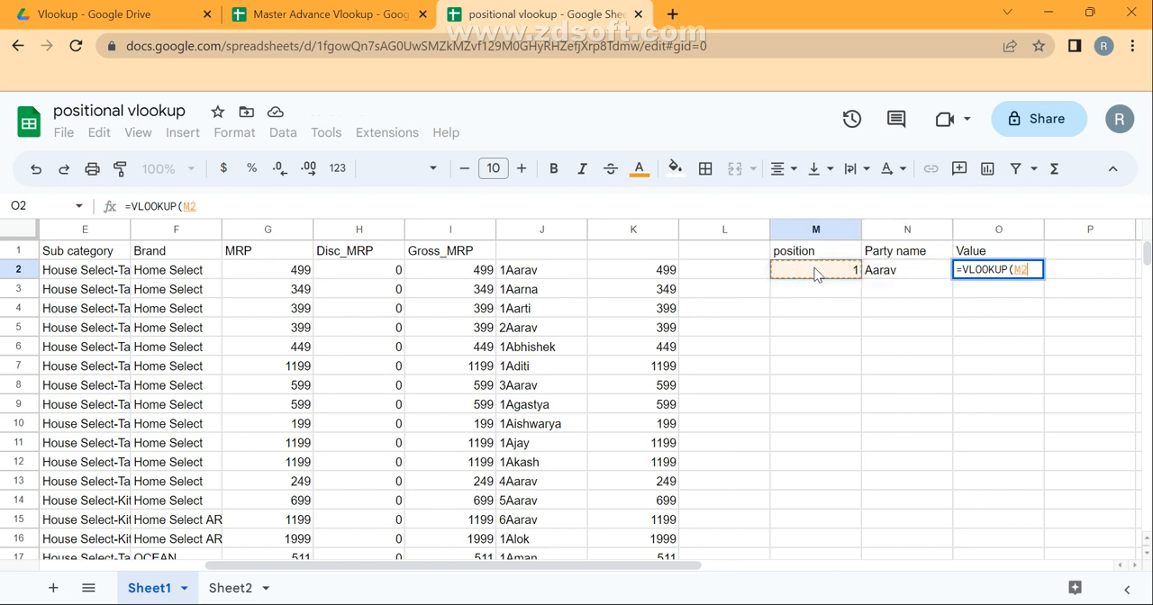
text(&)
key(Left)
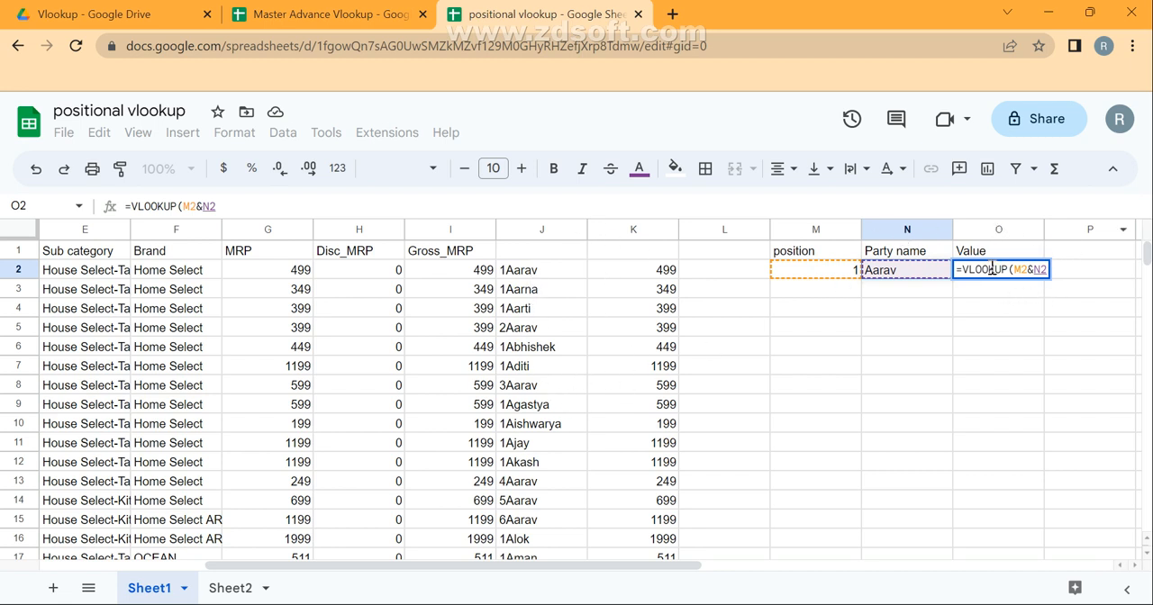
Complete the O2 VLOOKUP with range J:K, column index 2 and exact match 0.
text(,)
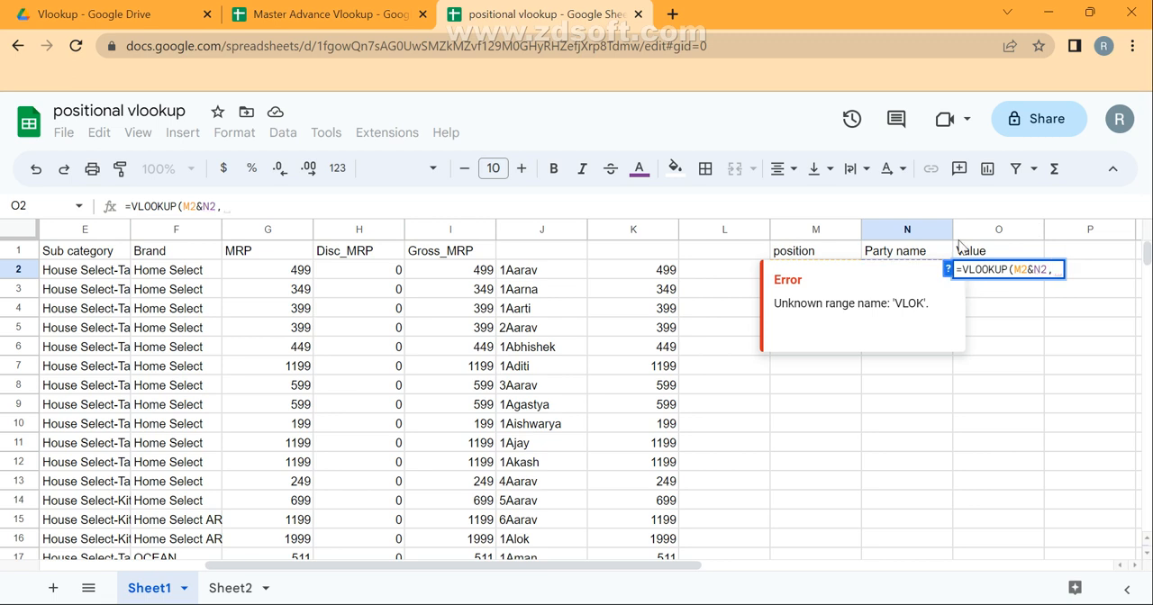
click(541, 230)
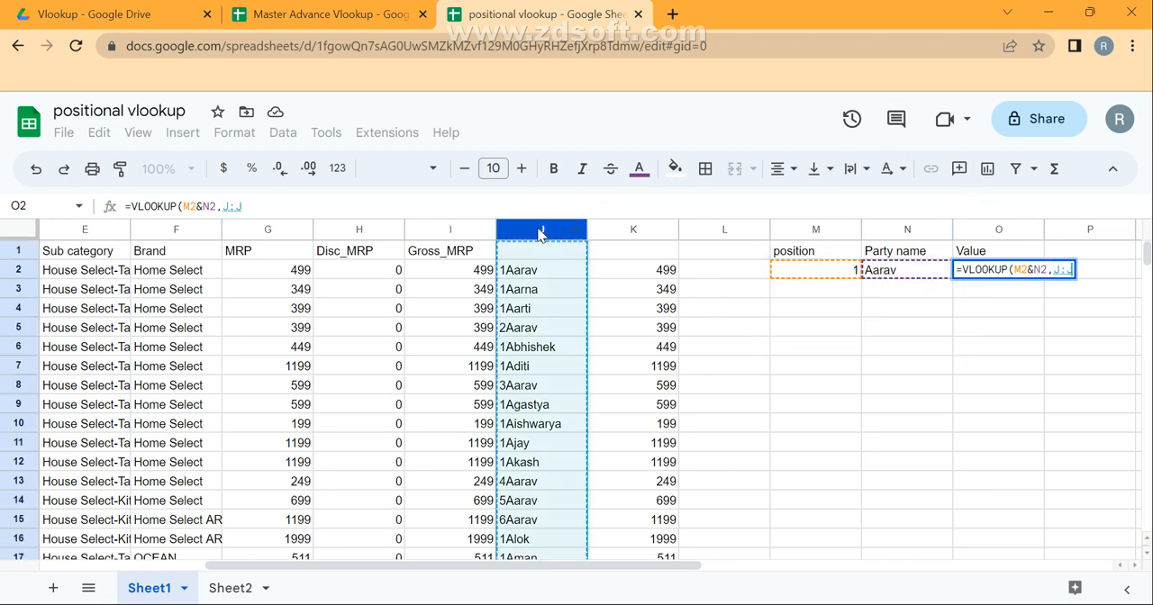
key(shift+Right)
text(,2,)
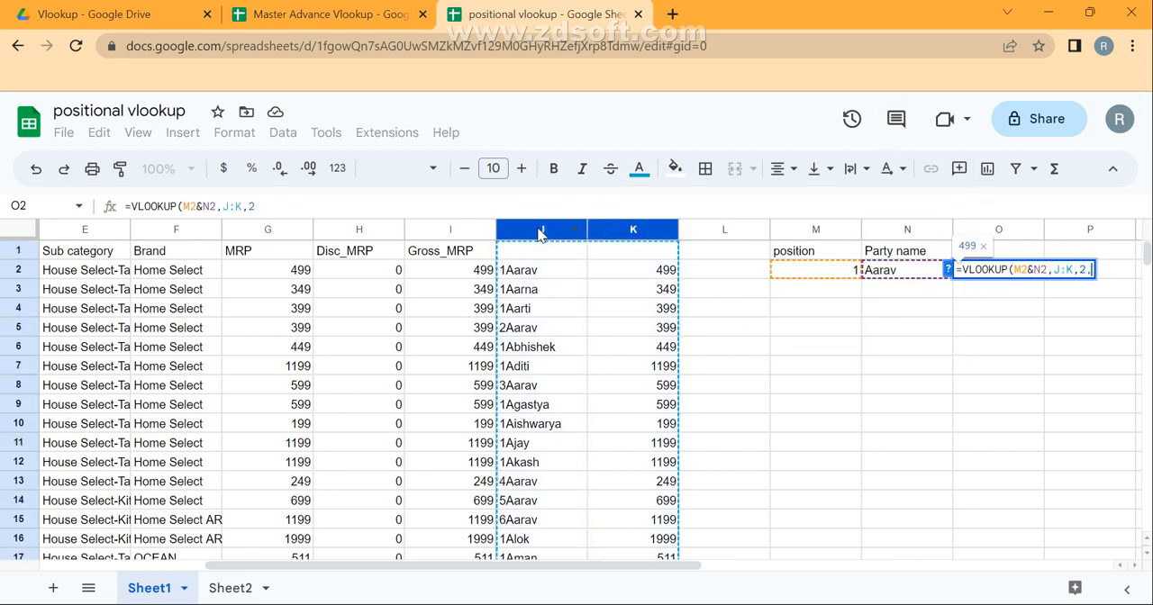
text(0)
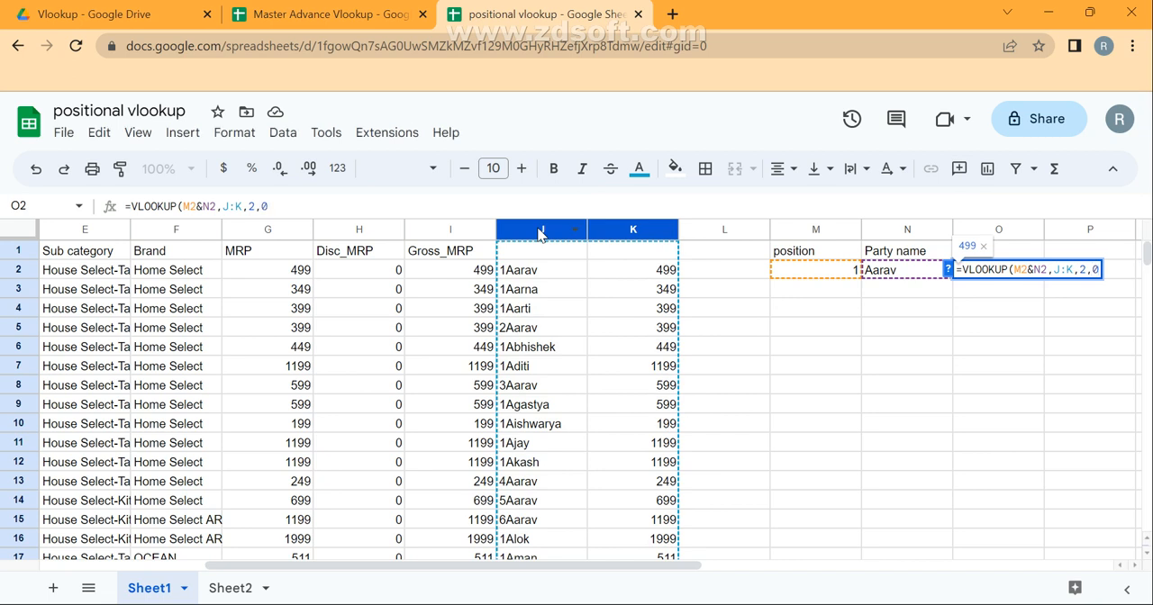
key(Return)
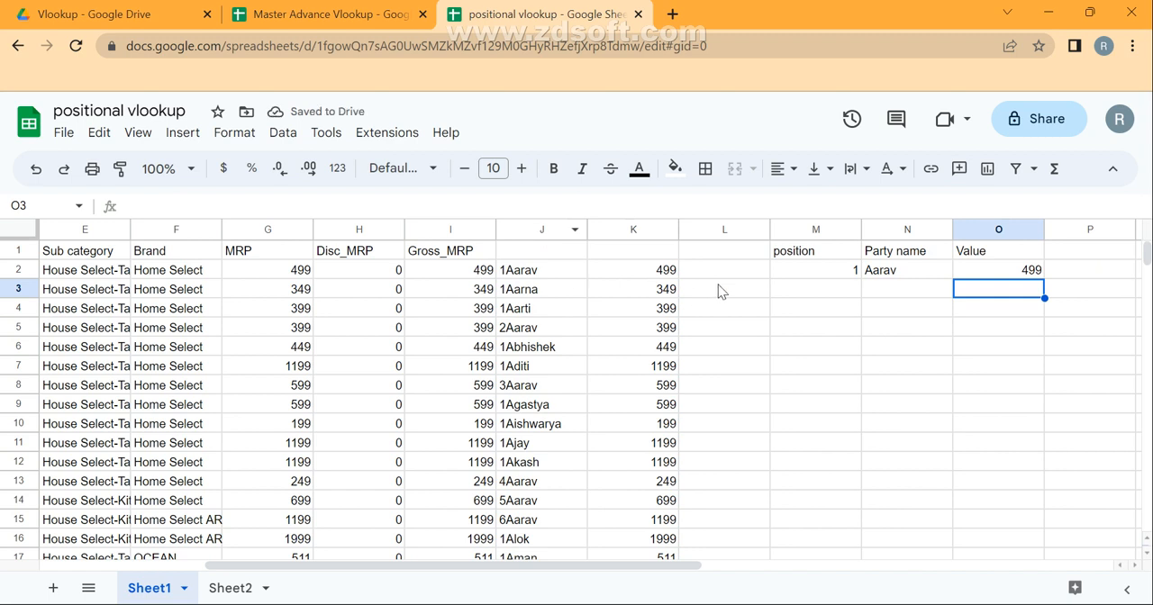
Compare the lookup result with K2, and set the position in M2 to 2.
click(674, 280)
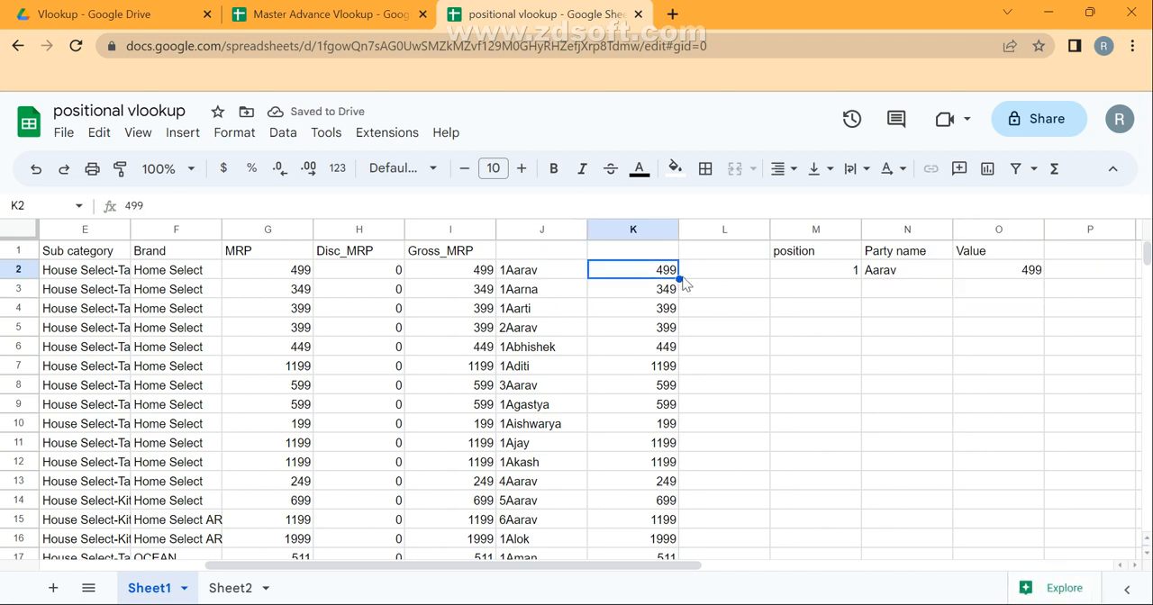
click(819, 278)
text(2)
key(Return)
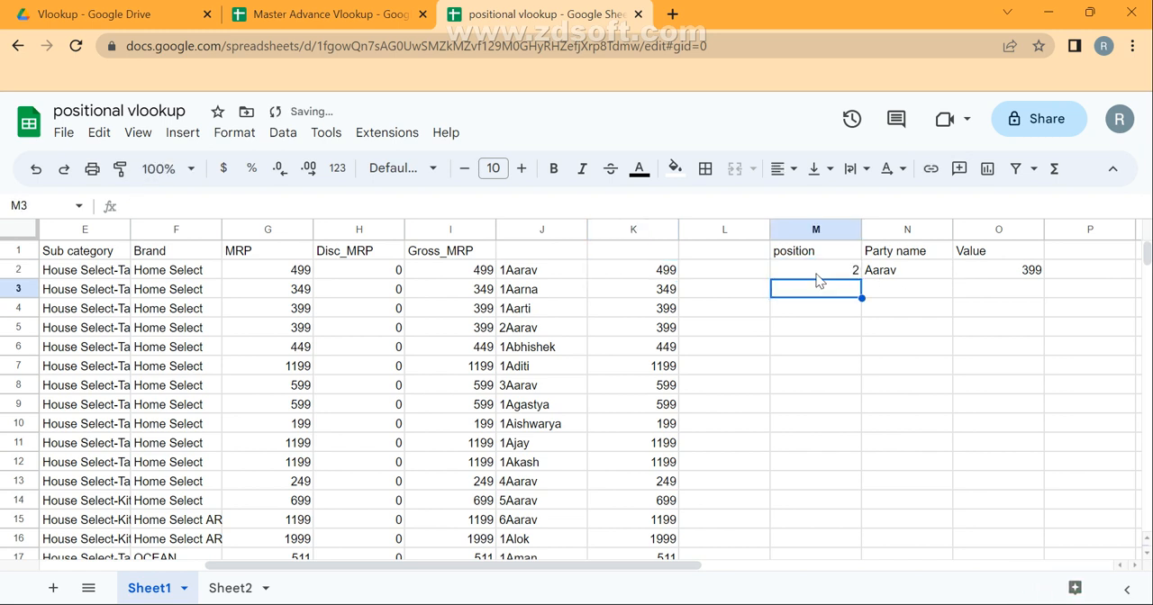
Check the matching value in K5 and set the Gross_MRP in I5 to 233 to test the lookup.
click(645, 332)
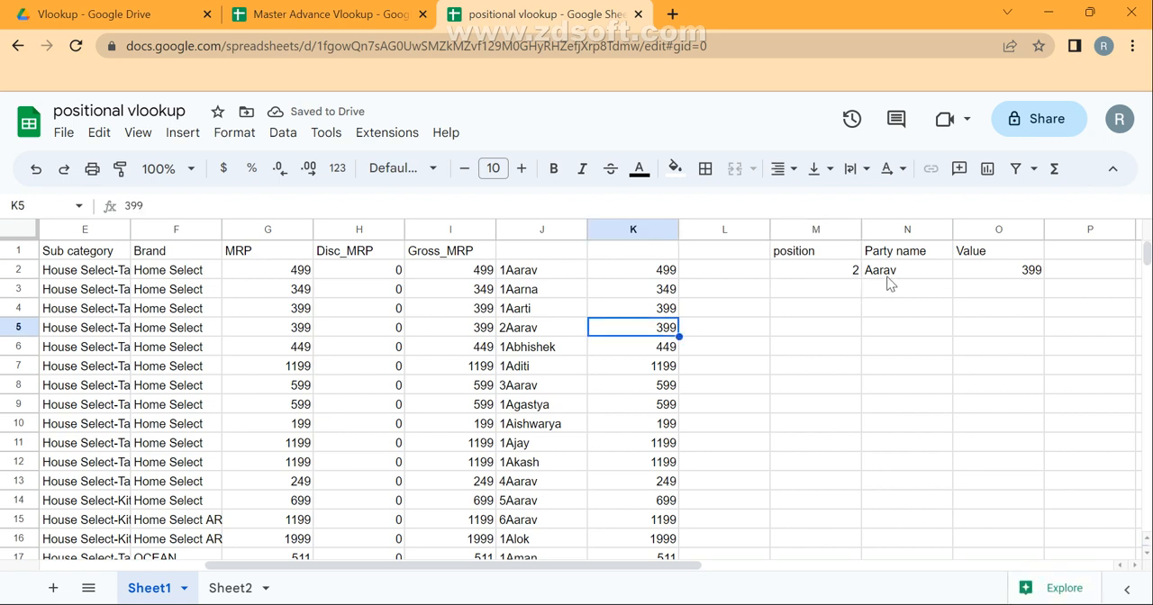
key(Left)
key(Left)
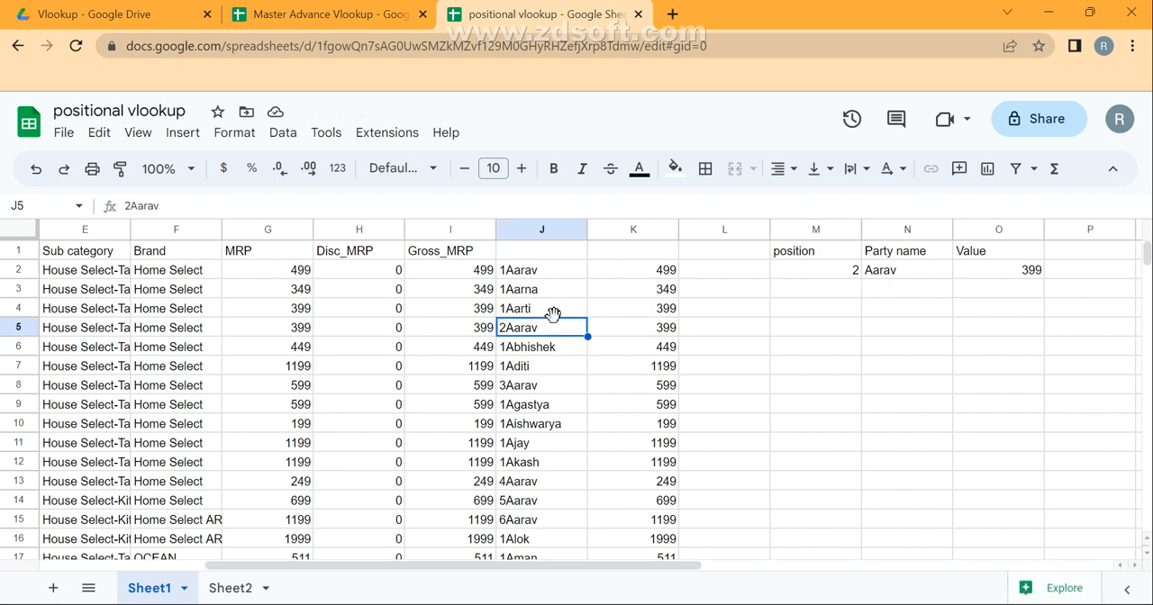
text(233)
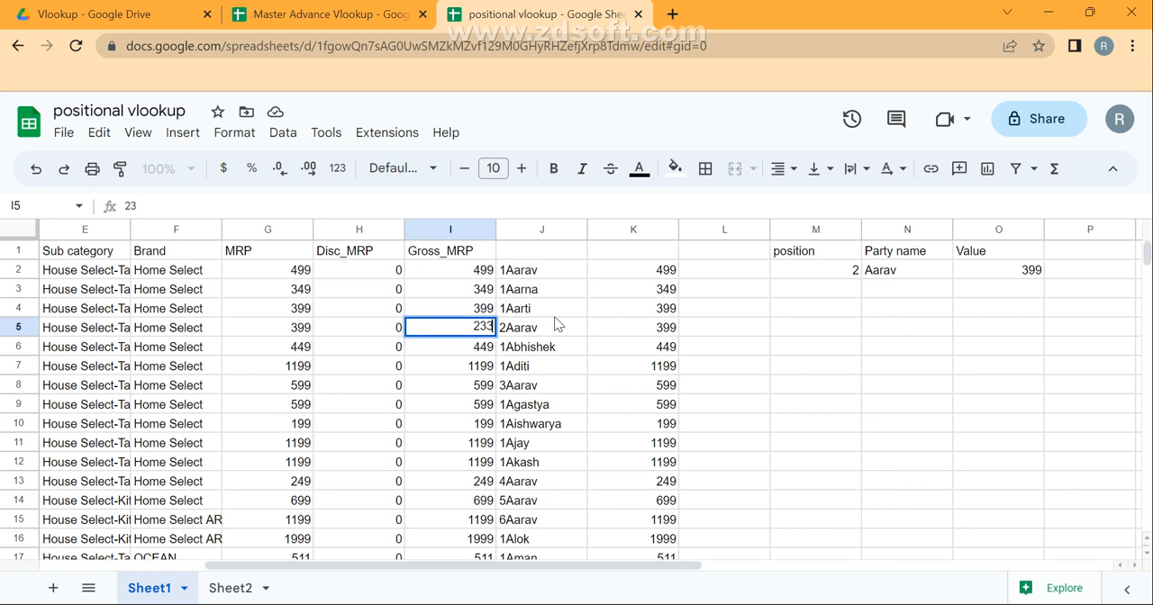
key(Return)
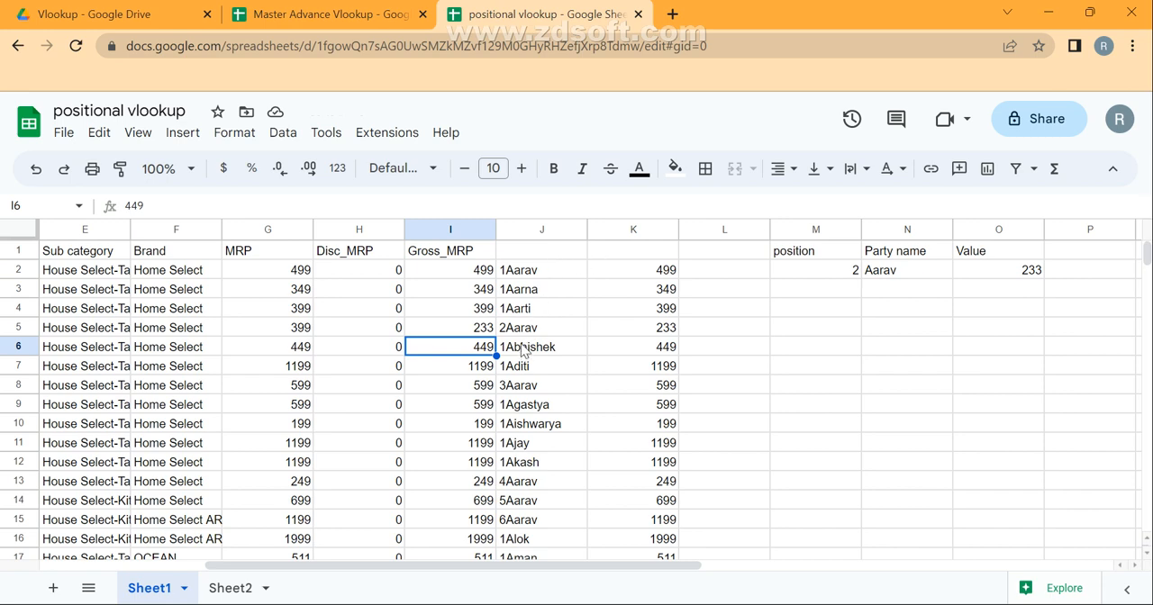
Copy the party name in A6 and paste it over the name in A9.
click(357, 374)
key(Home)
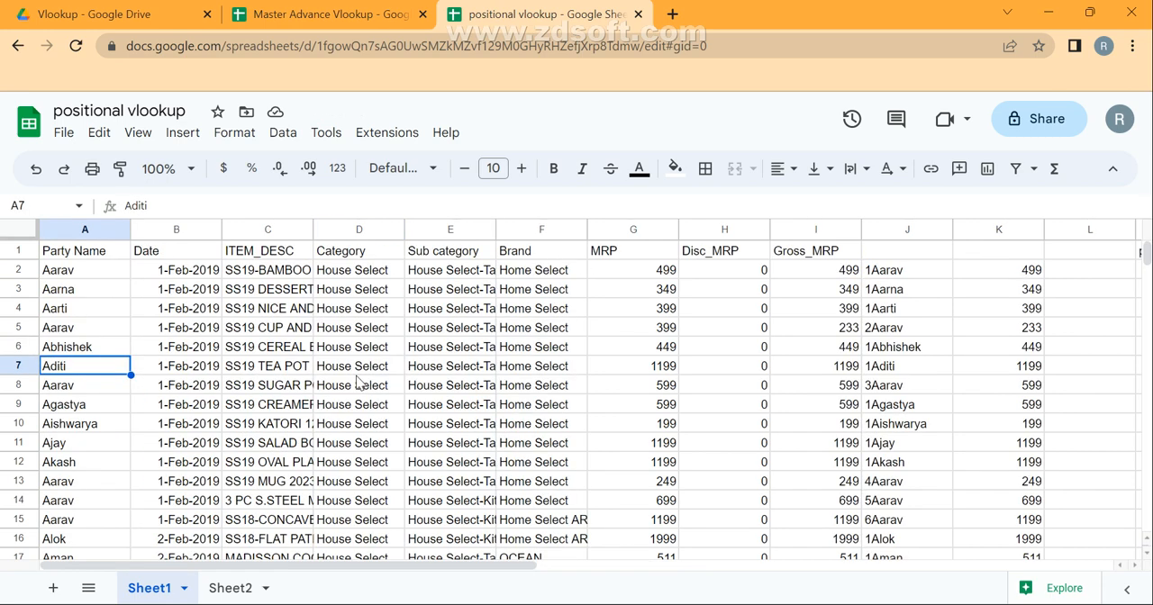
key(Up)
key(ctrl+c)
key(Down)
key(Down)
key(Down)
key(ctrl+v)
Paste the copied A6 party name into A13 and A17 as well.
key(Down)
key(Down)
key(Down)
key(Down)
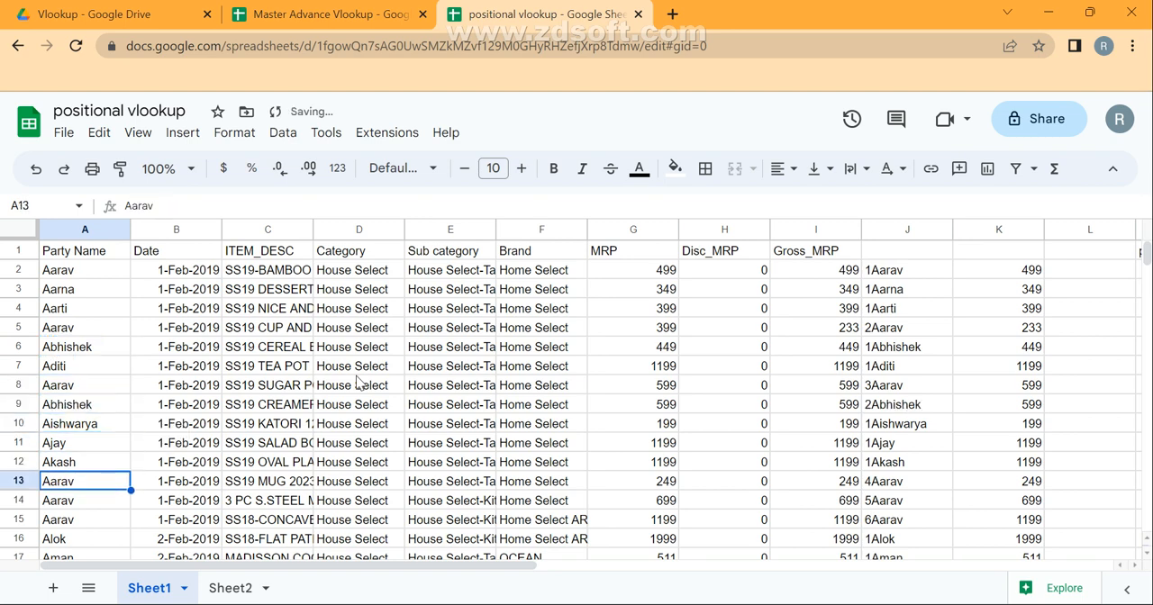
key(ctrl+v)
key(Down)
key(Down)
key(Down)
key(Down)
key(ctrl+v)
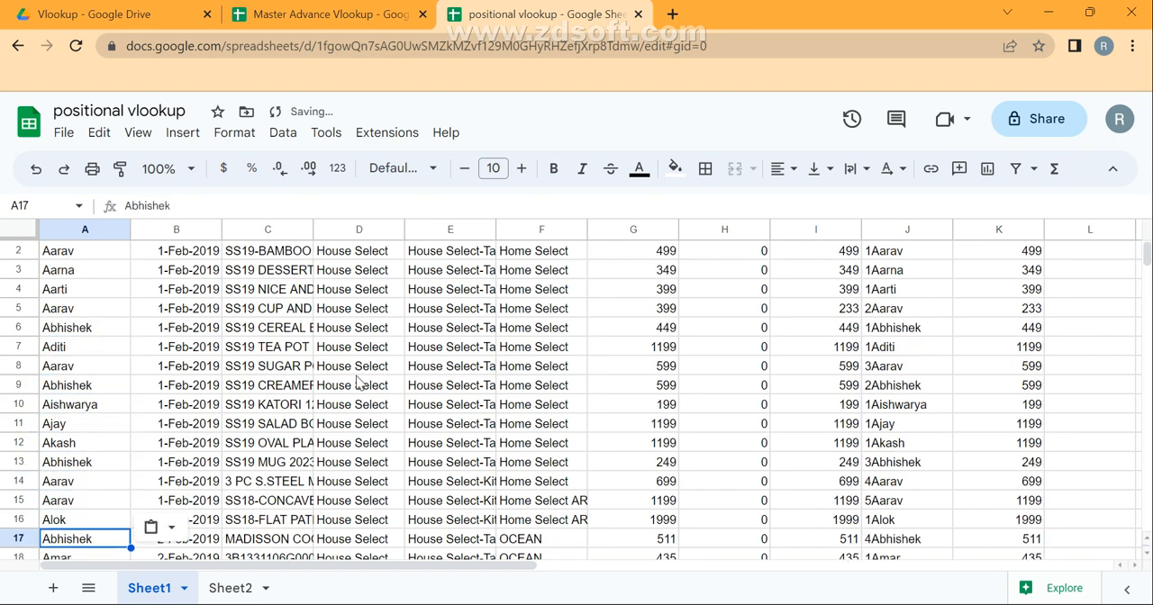
Paste the copied A6 party name into N2 as the lookup name and compare the result with J9:K9.
key(ctrl+Up)
key(ctrl+Right)
key(Right)
key(Right)
key(Right)
key(Right)
key(Right)
key(Right)
key(Right)
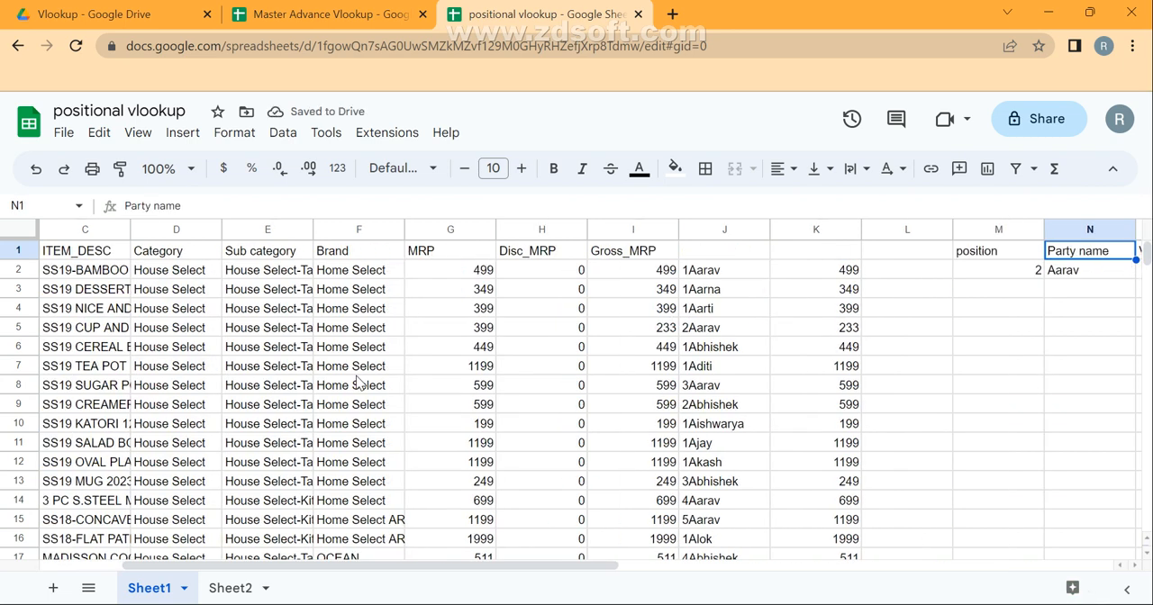
key(Down)
key(Left)
key(Left)
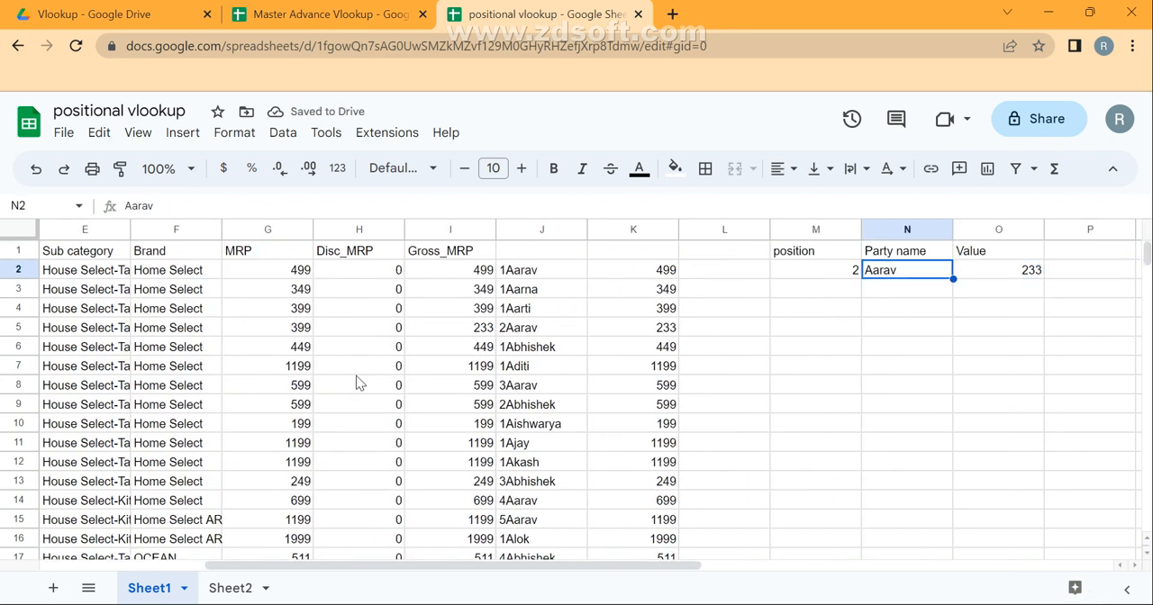
key(ctrl+v)
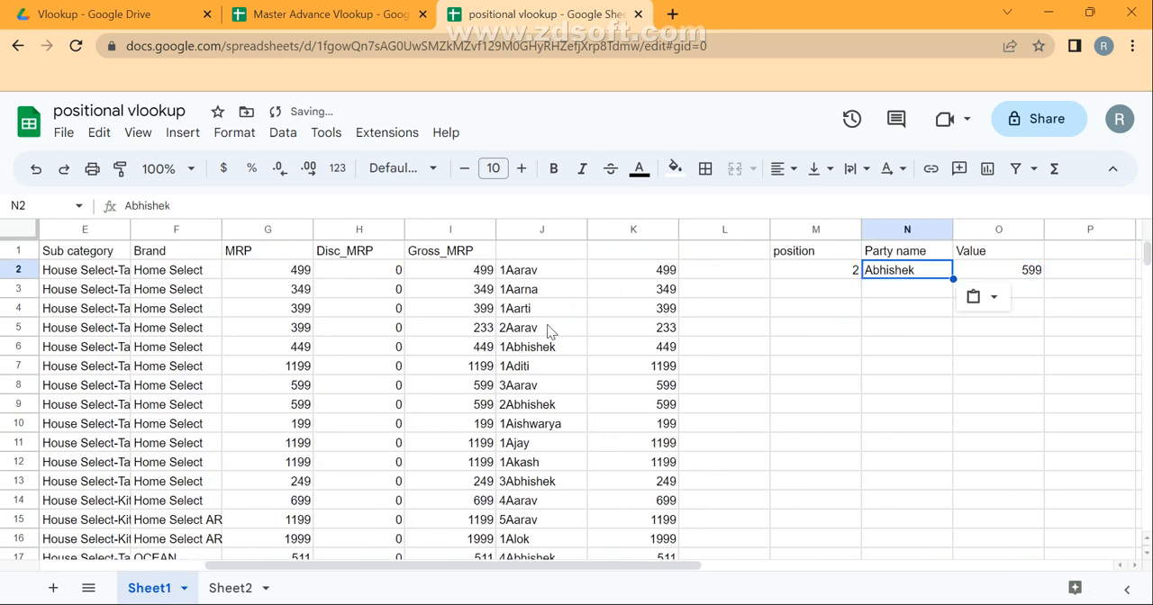
click(533, 352)
drag(527, 410, 674, 411)
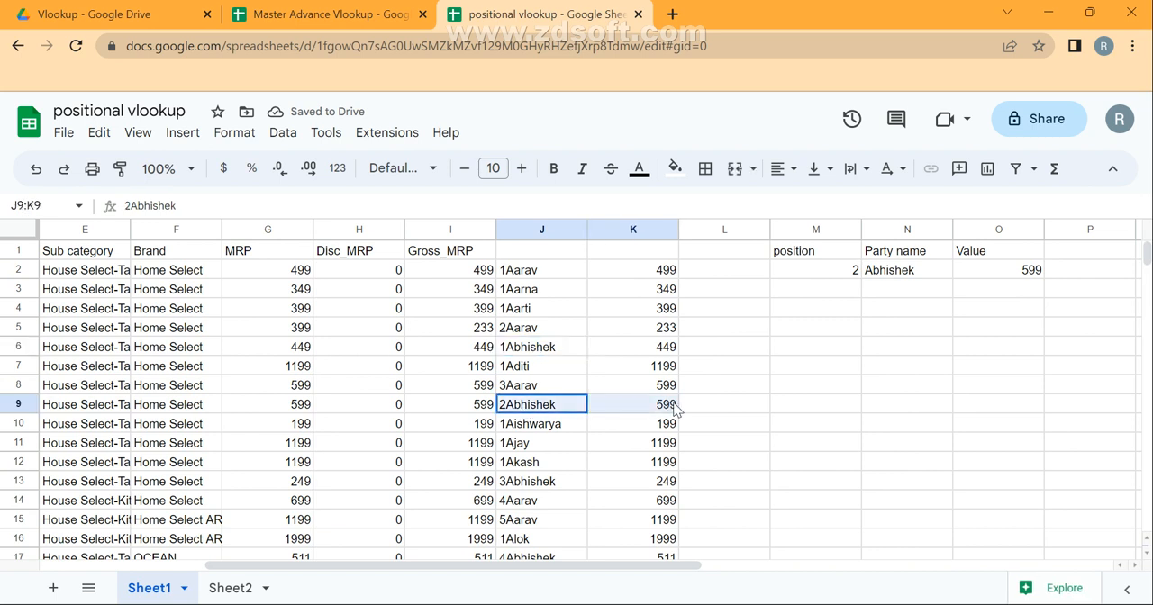